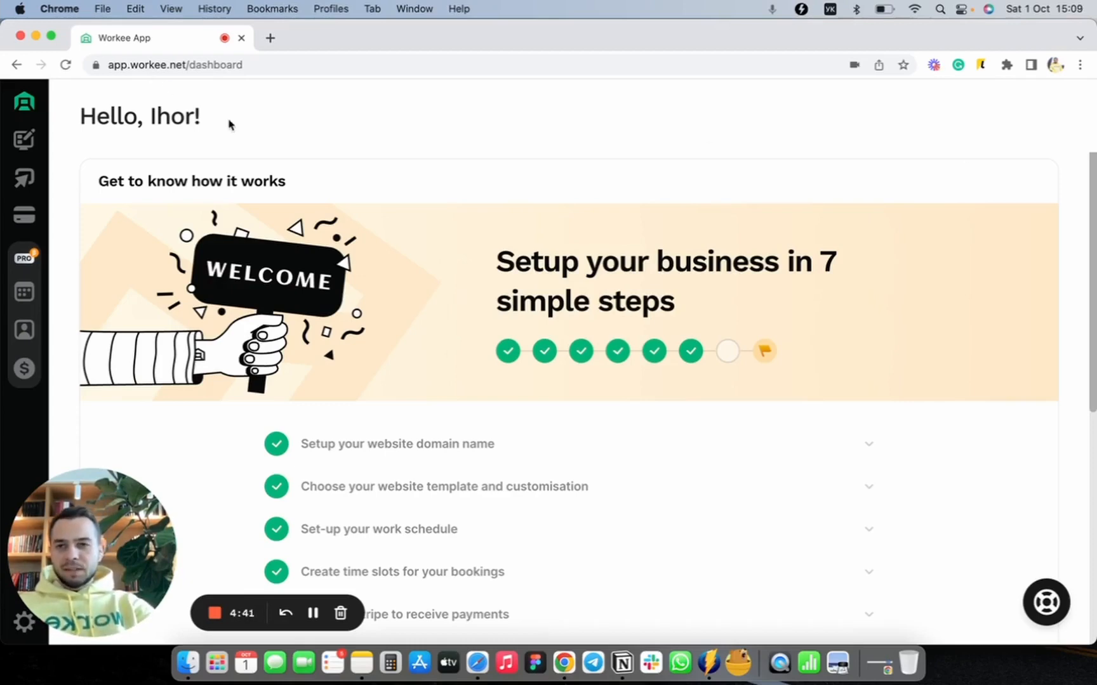
Step: Open the Booking availability settings and go to the Time Availability section
click(20, 178)
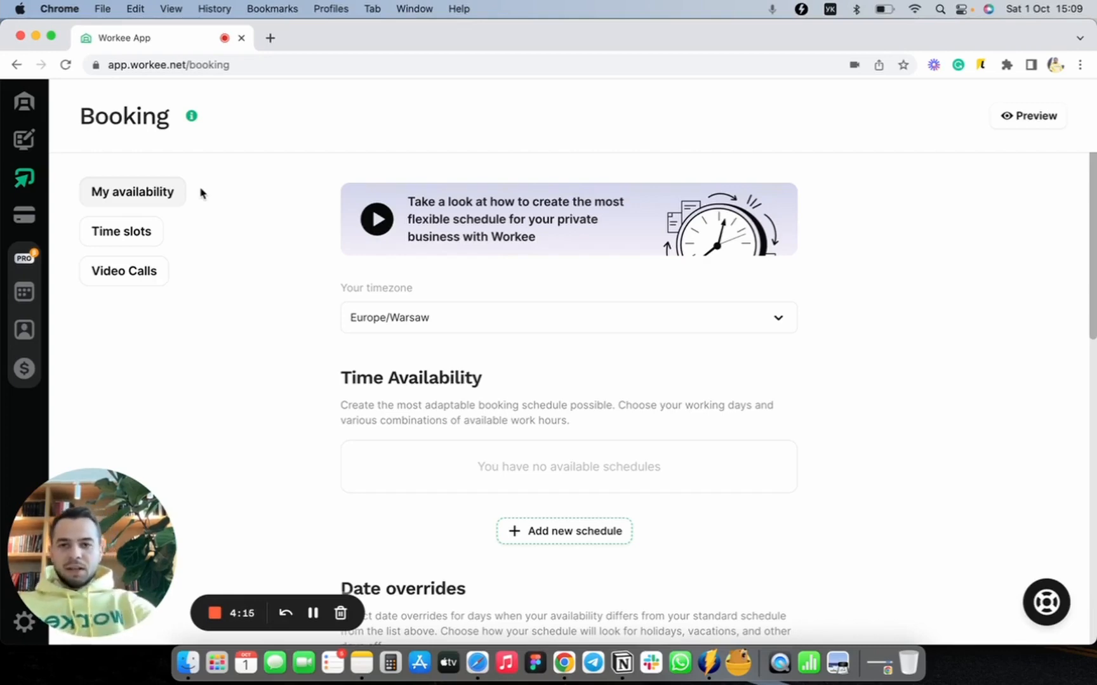
scroll(377, 330, down, 2)
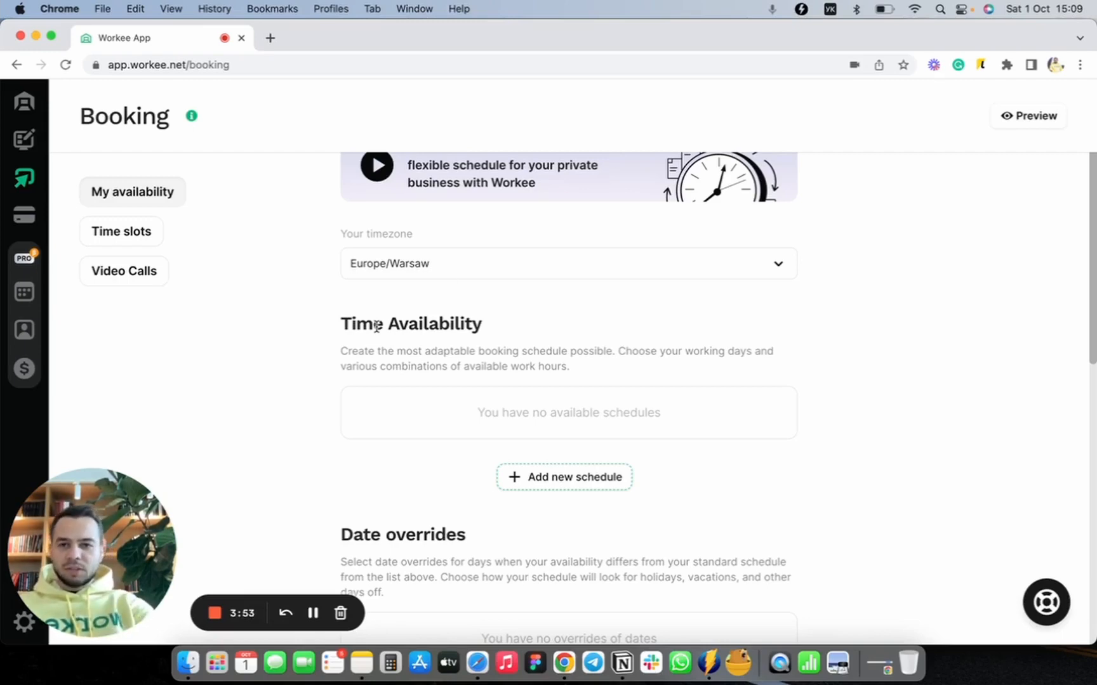
scroll(517, 278, down, 3)
scroll(518, 278, up, 2)
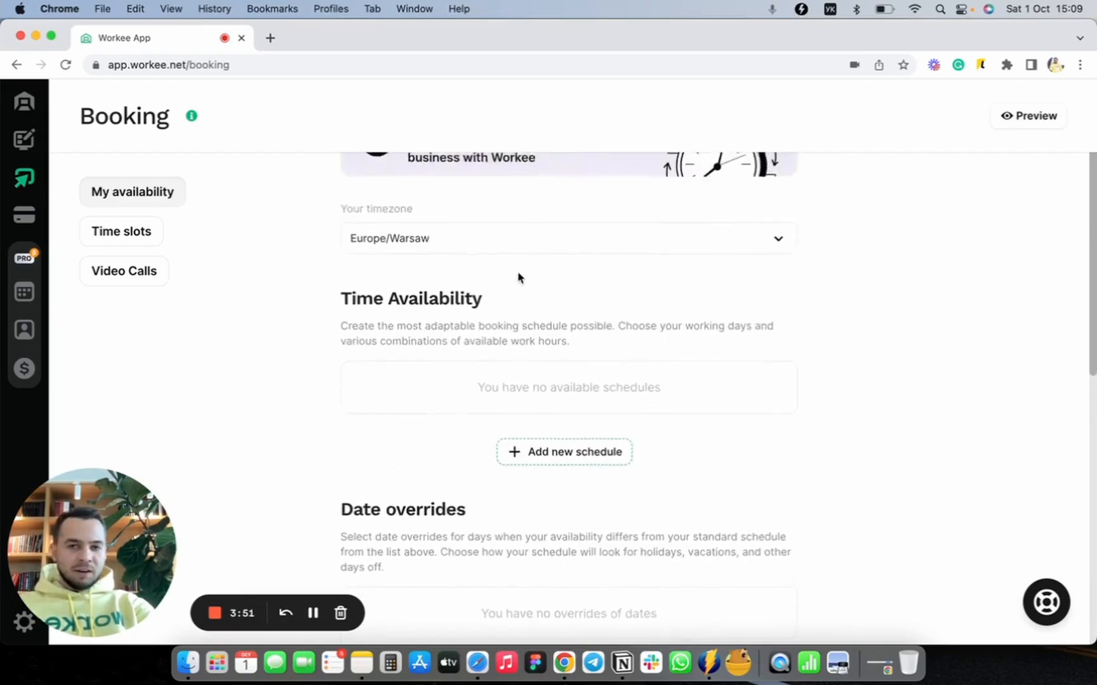
scroll(518, 278, up, 1)
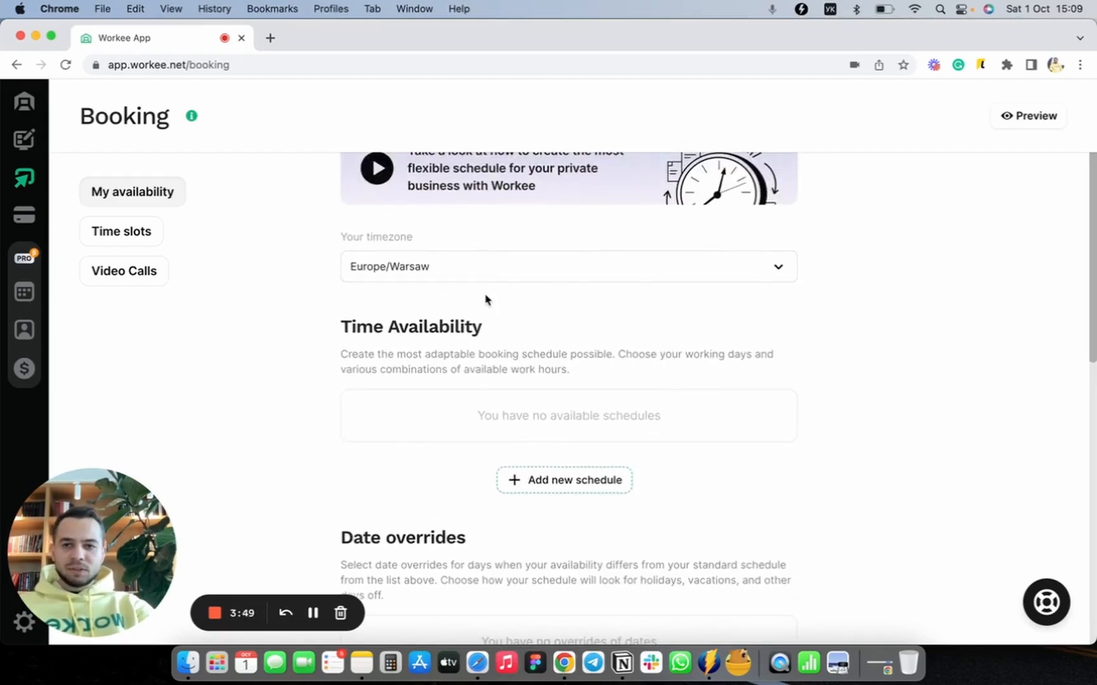
scroll(539, 350, down, 4)
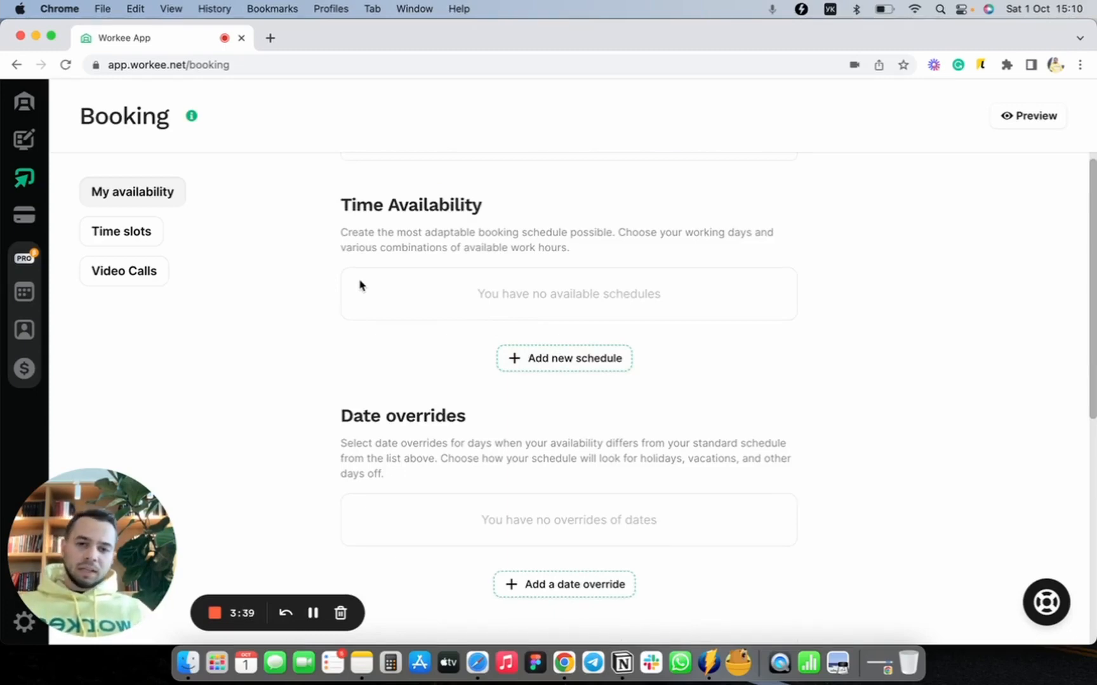
Step: Add a new availability schedule and assign it to Monday through Friday
click(533, 361)
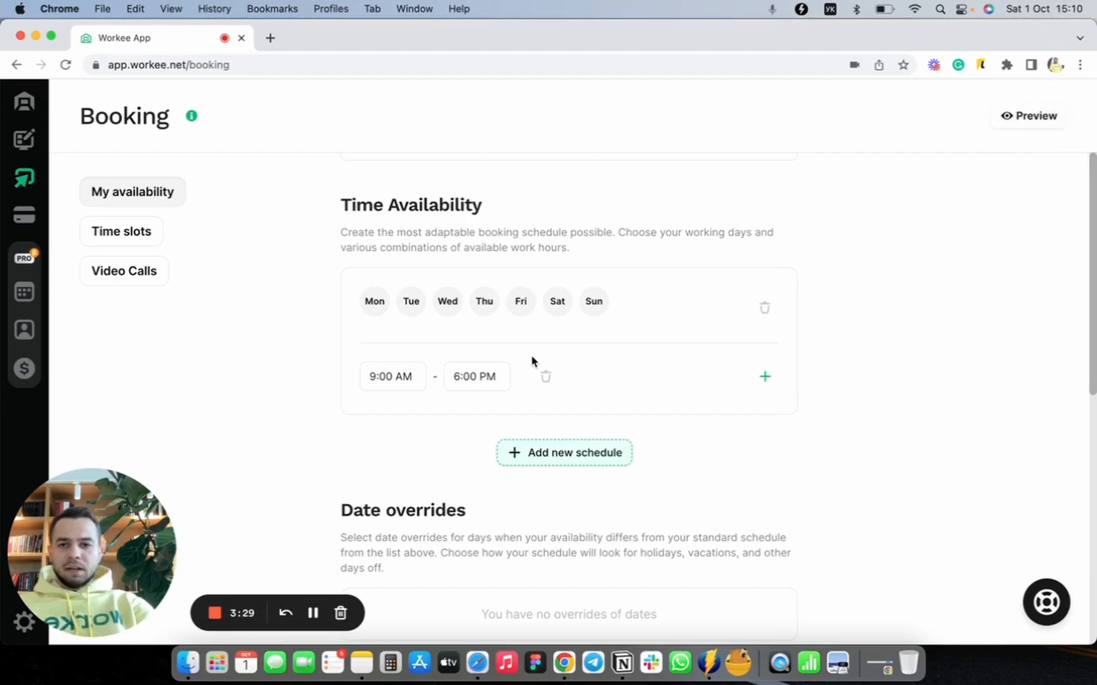
click(373, 316)
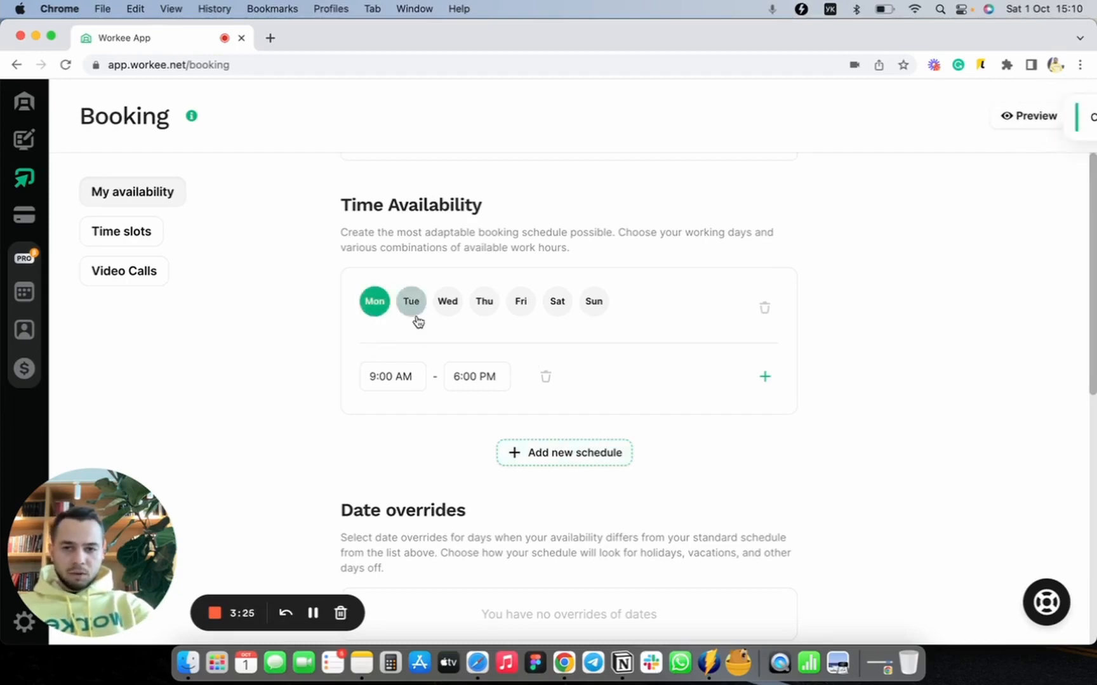
click(414, 311)
click(448, 310)
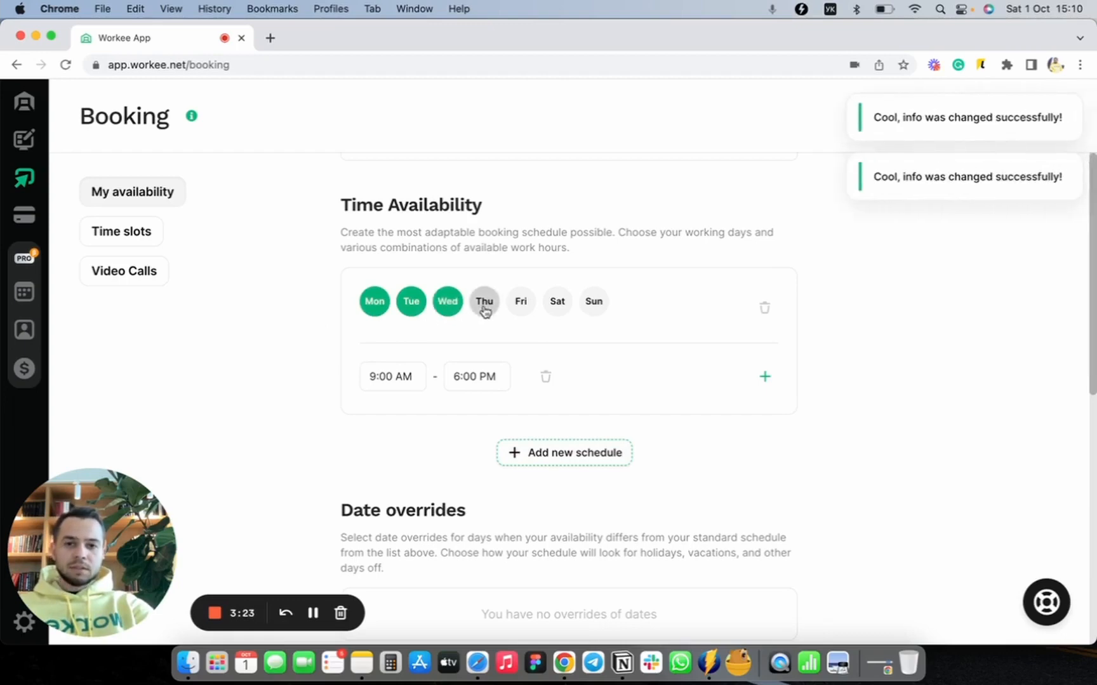
click(484, 307)
click(524, 310)
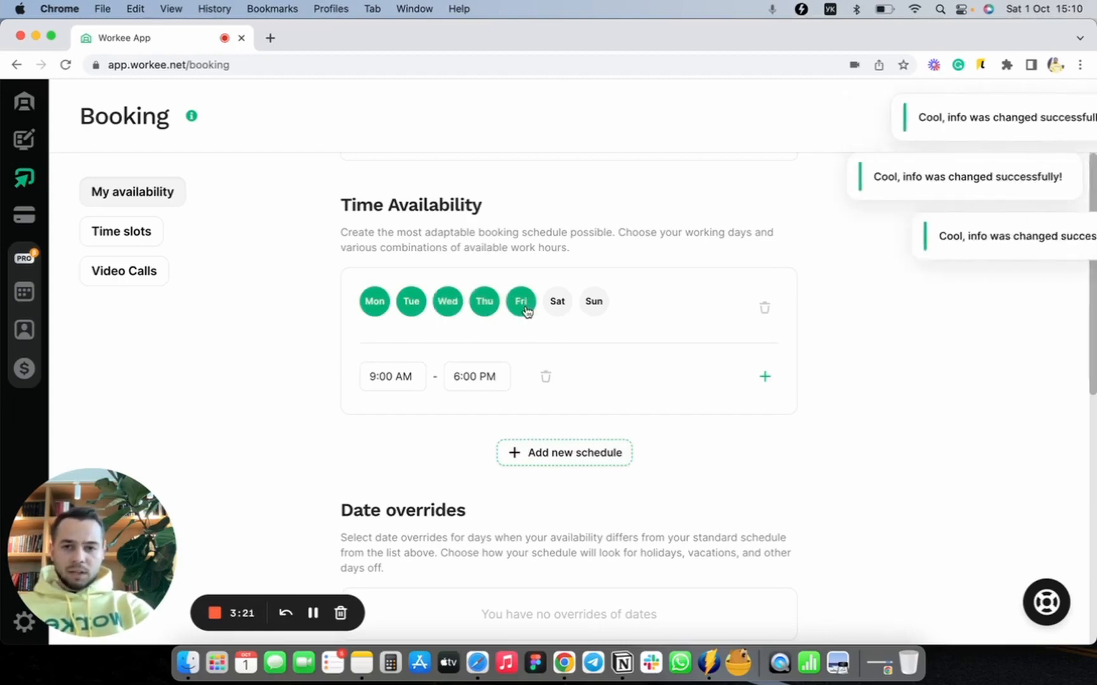
Step: Set the weekday schedule's working hours to 11:00 AM – 1:00 PM
click(402, 378)
scroll(409, 291, down, 5)
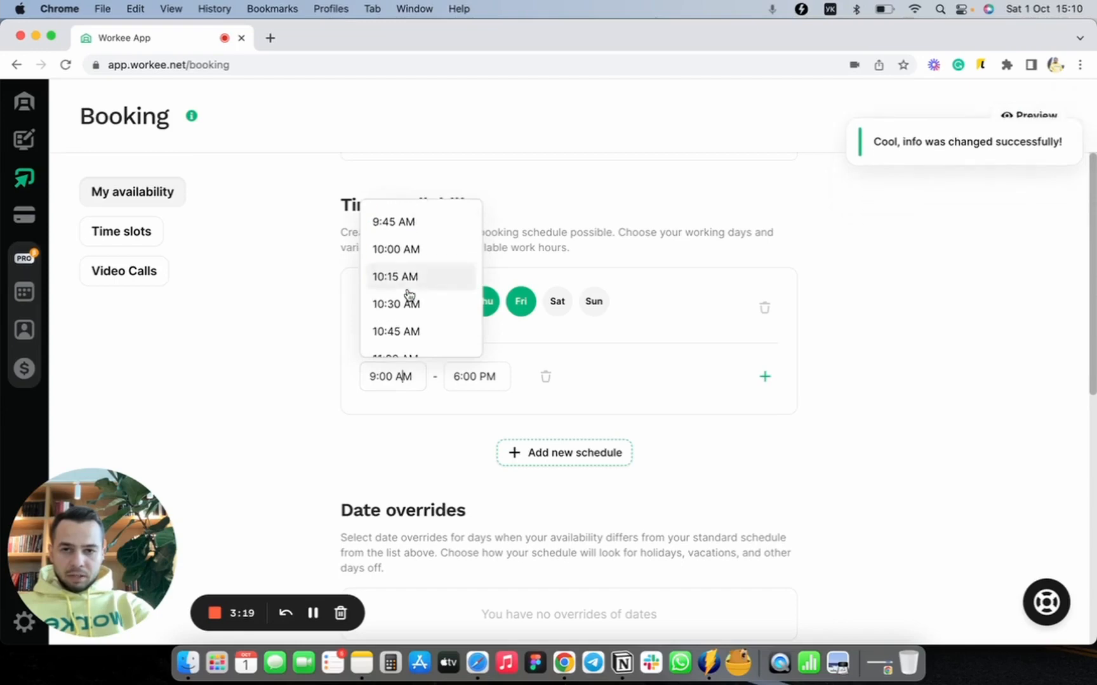
click(405, 275)
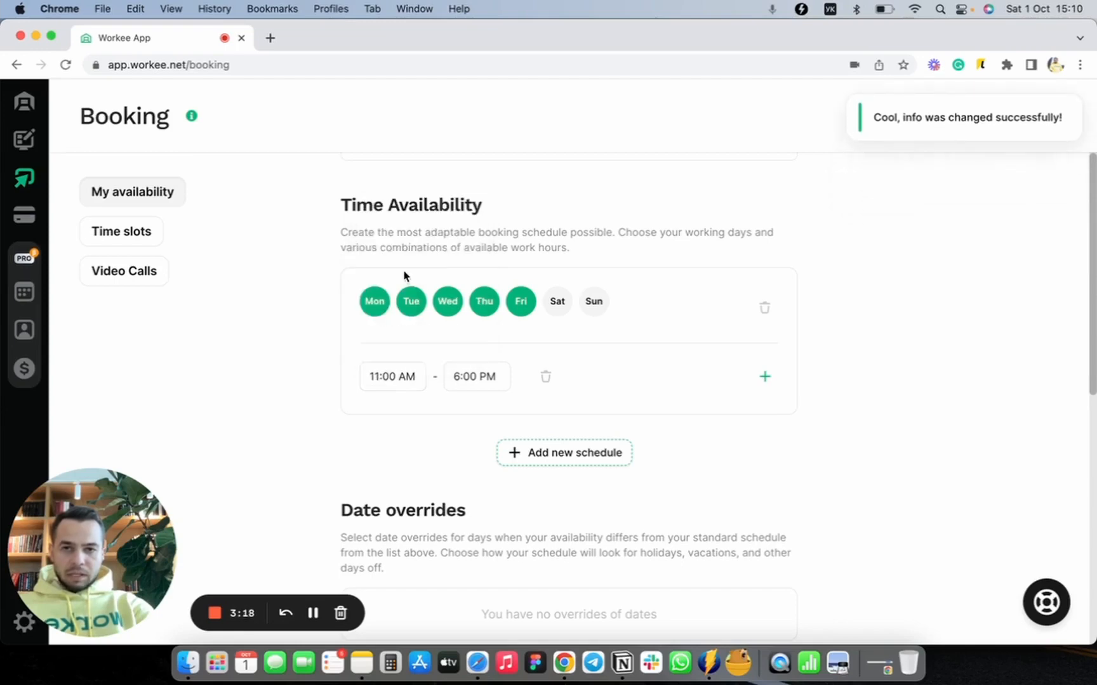
click(465, 365)
scroll(493, 318, up, 10)
scroll(492, 318, up, 2)
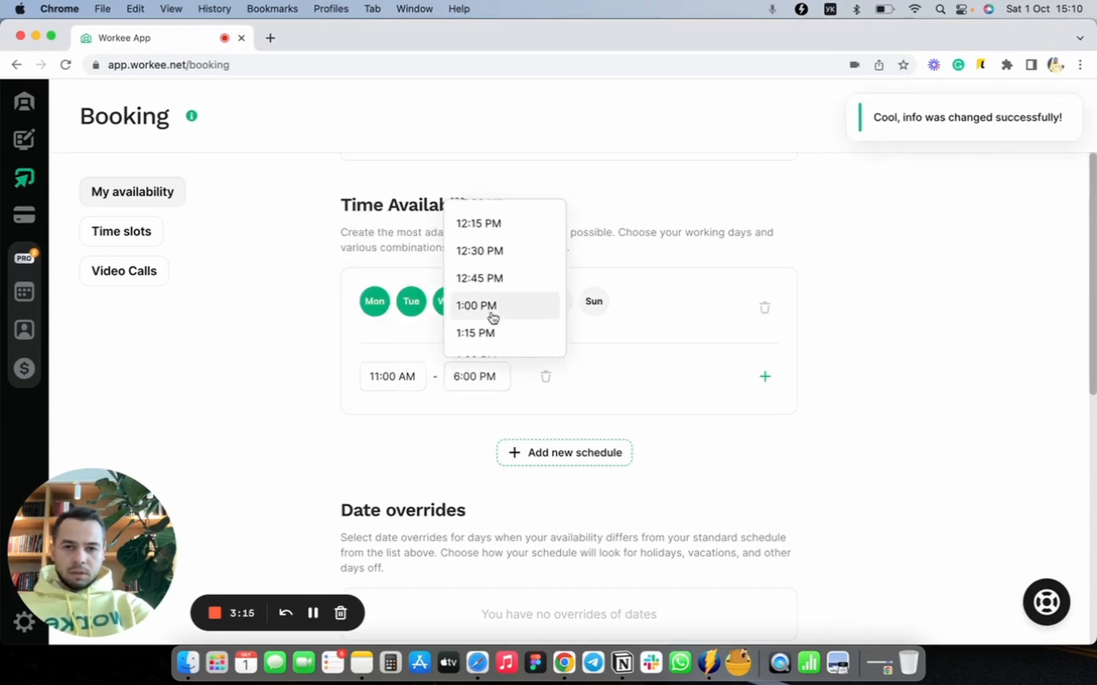
click(489, 316)
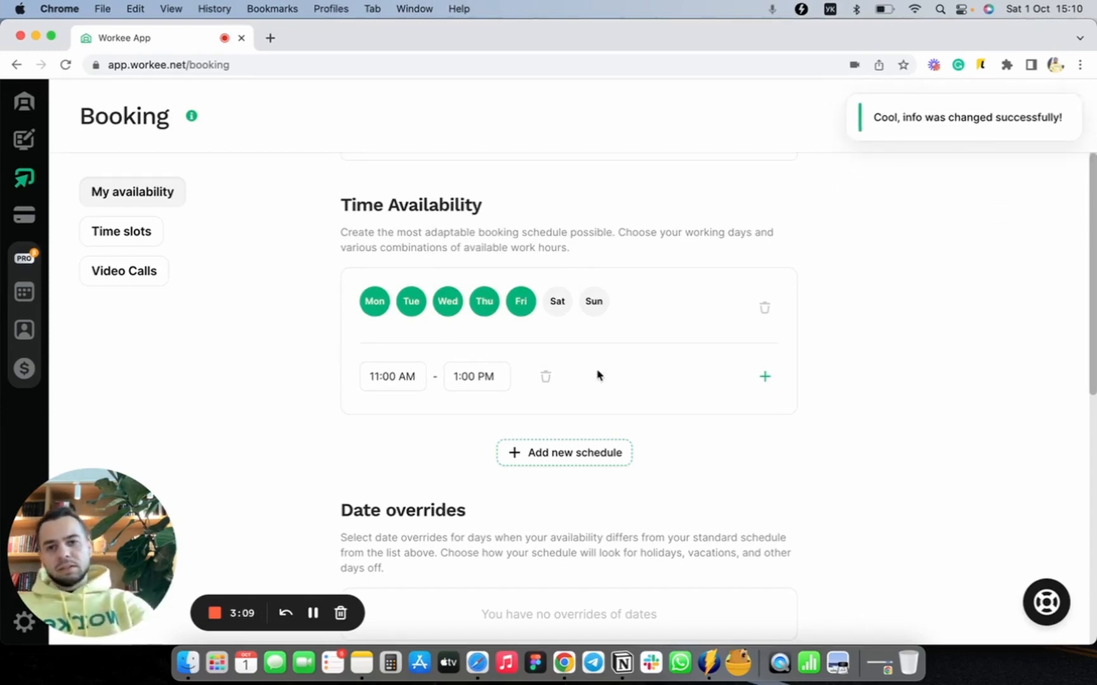
Step: Add a second time range to the weekday schedule, running from 2:00 PM to 9:00 PM
click(763, 381)
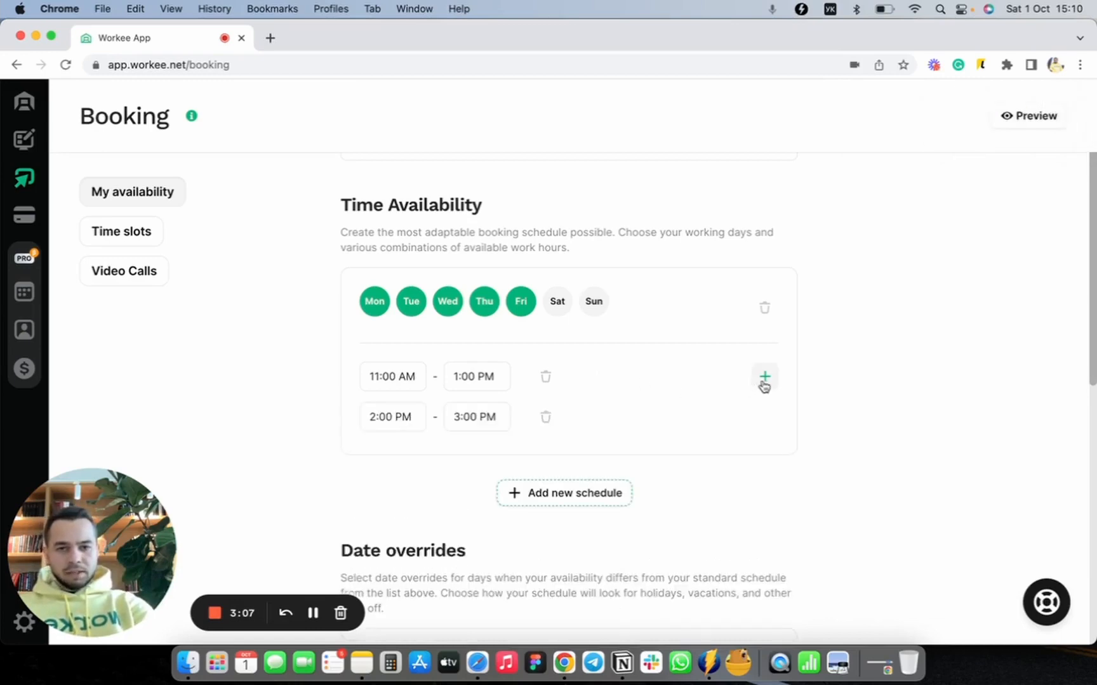
click(484, 417)
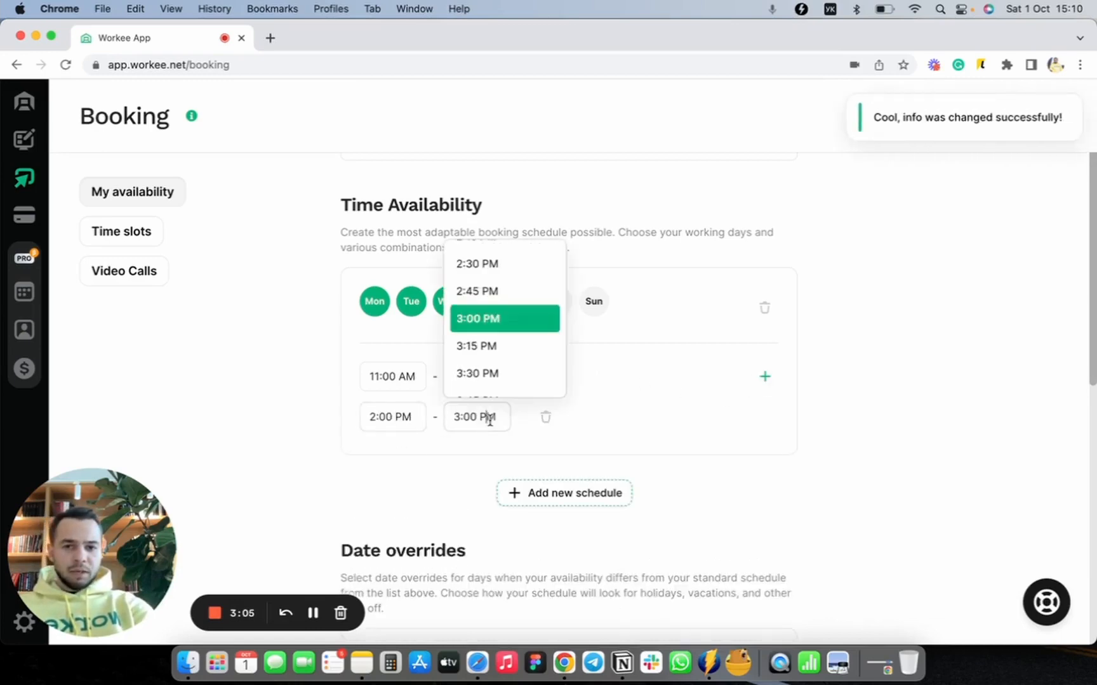
scroll(499, 368, down, 15)
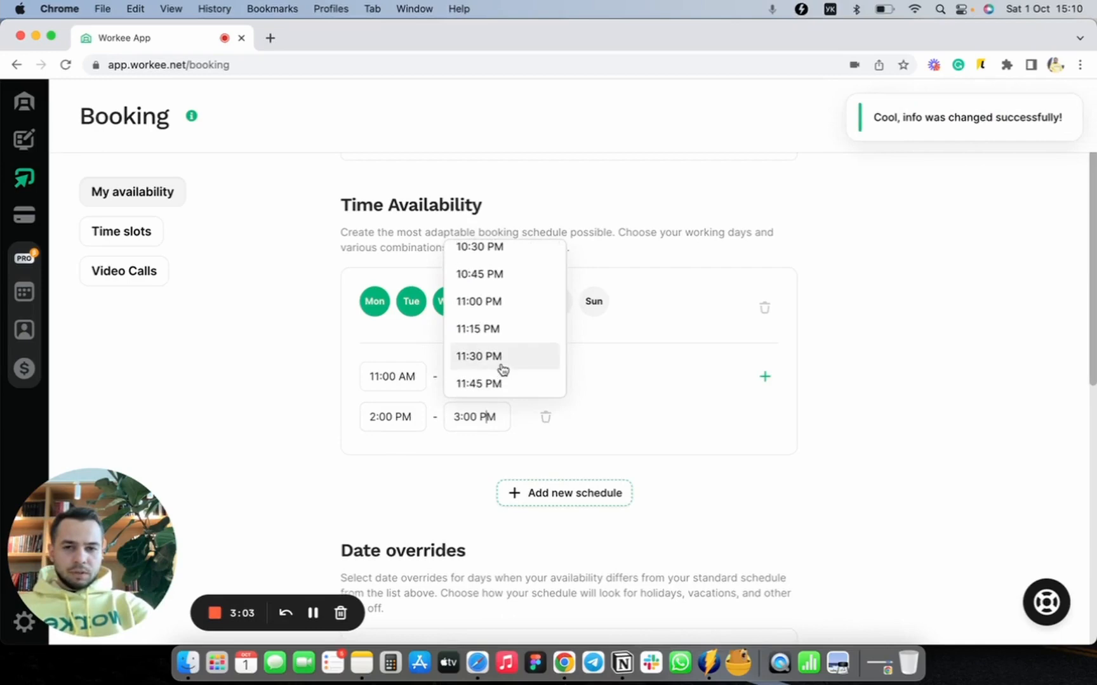
scroll(501, 369, up, 3)
scroll(519, 283, up, 2)
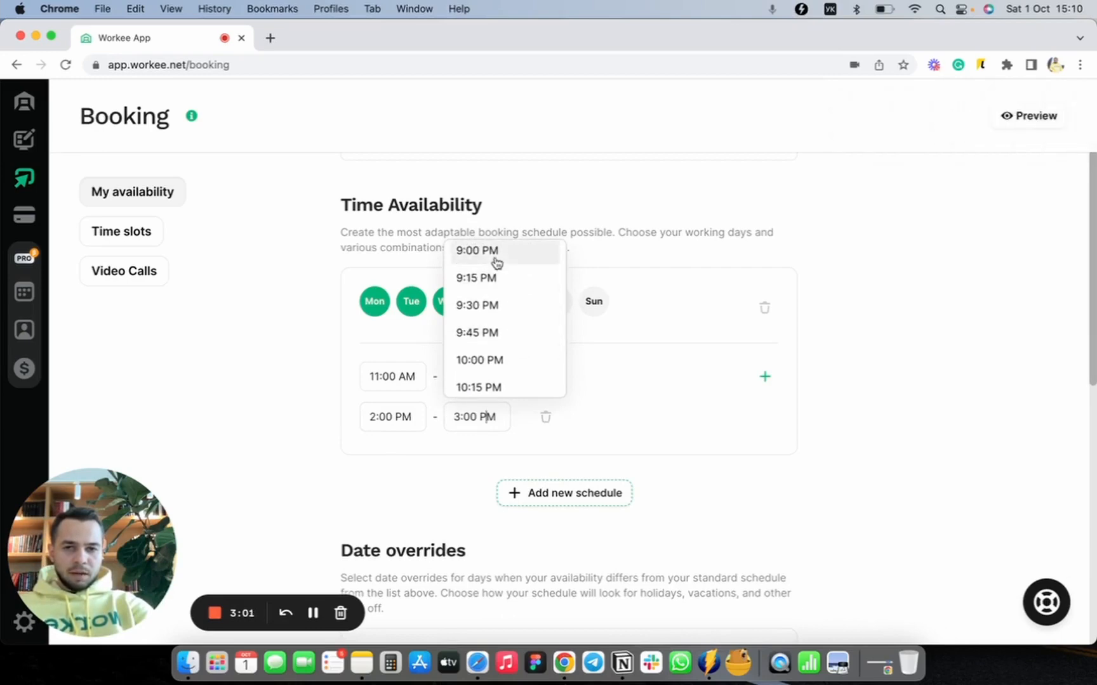
click(496, 260)
Step: Add a second availability schedule below the weekday one and assign it to Saturday
scroll(682, 377, down, 1)
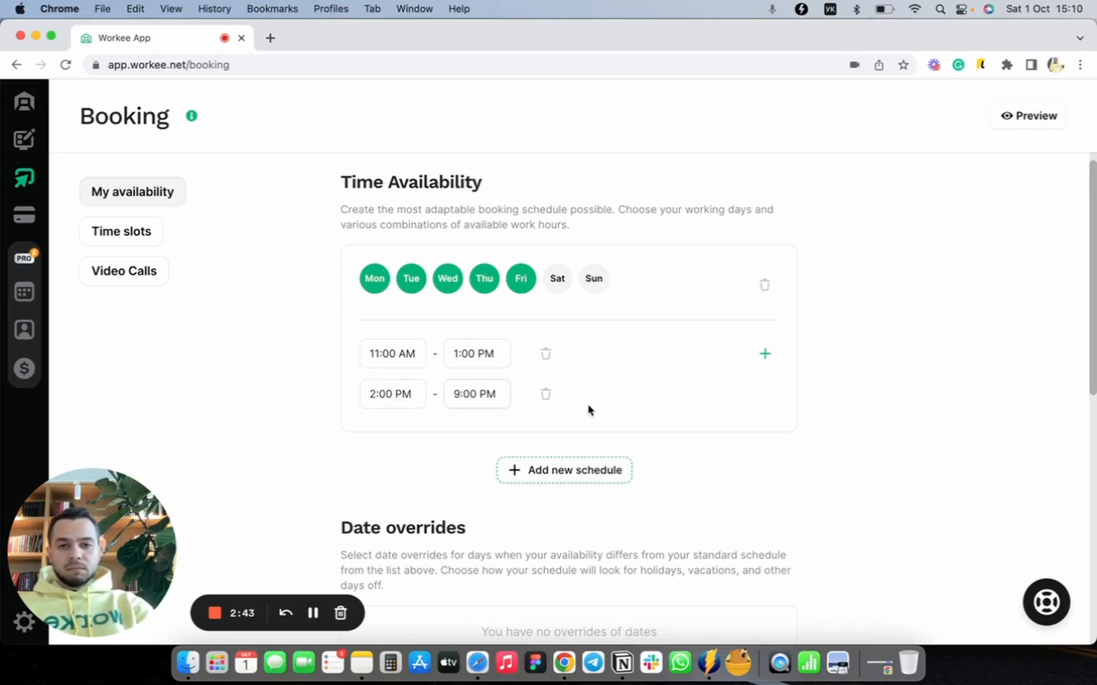
scroll(614, 427, down, 2)
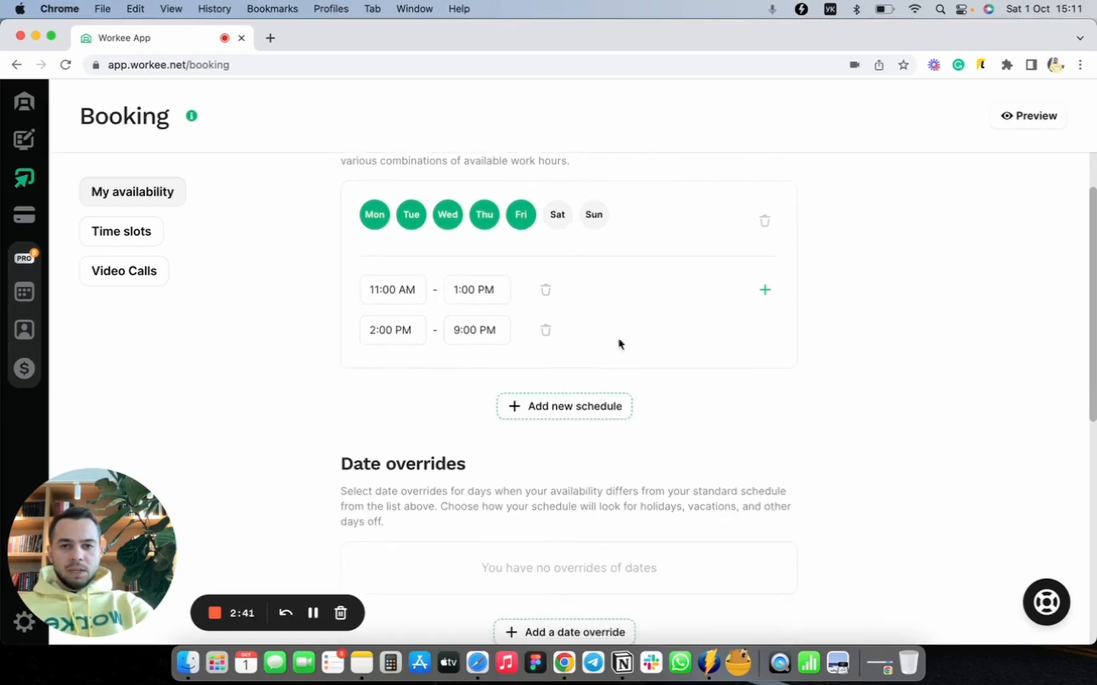
scroll(540, 228, up, 2)
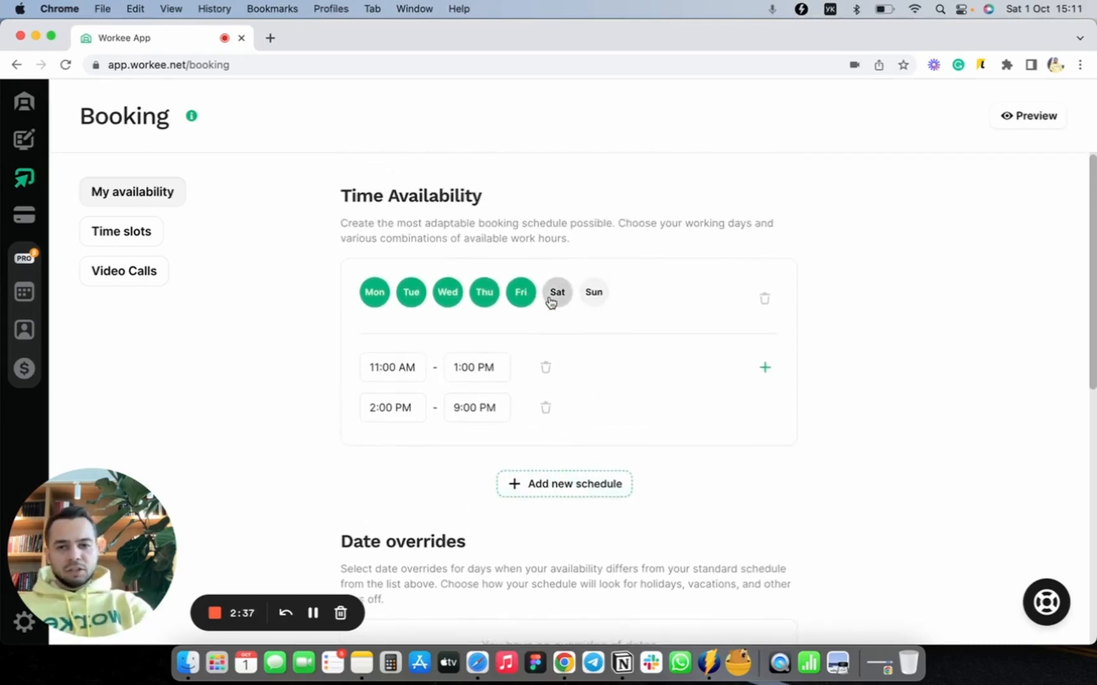
scroll(663, 419, down, 1)
click(578, 469)
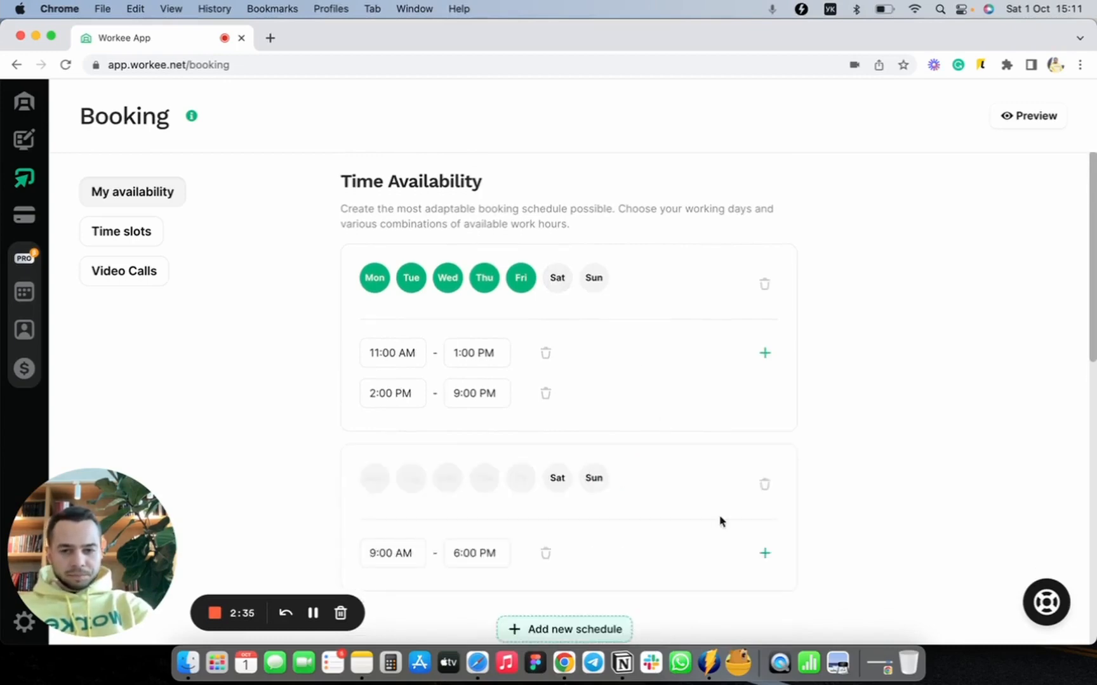
scroll(719, 519, down, 3)
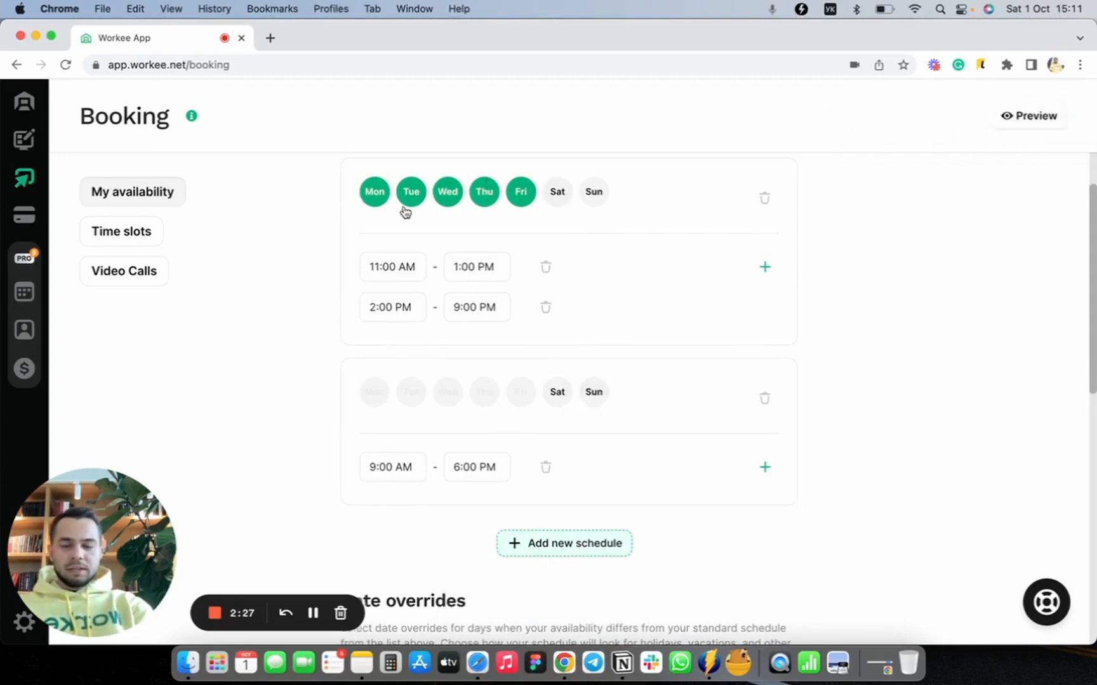
click(549, 401)
Step: Set the Saturday schedule's working hours to 11:00 AM – 2:30 PM
click(401, 466)
scroll(443, 400, down, 5)
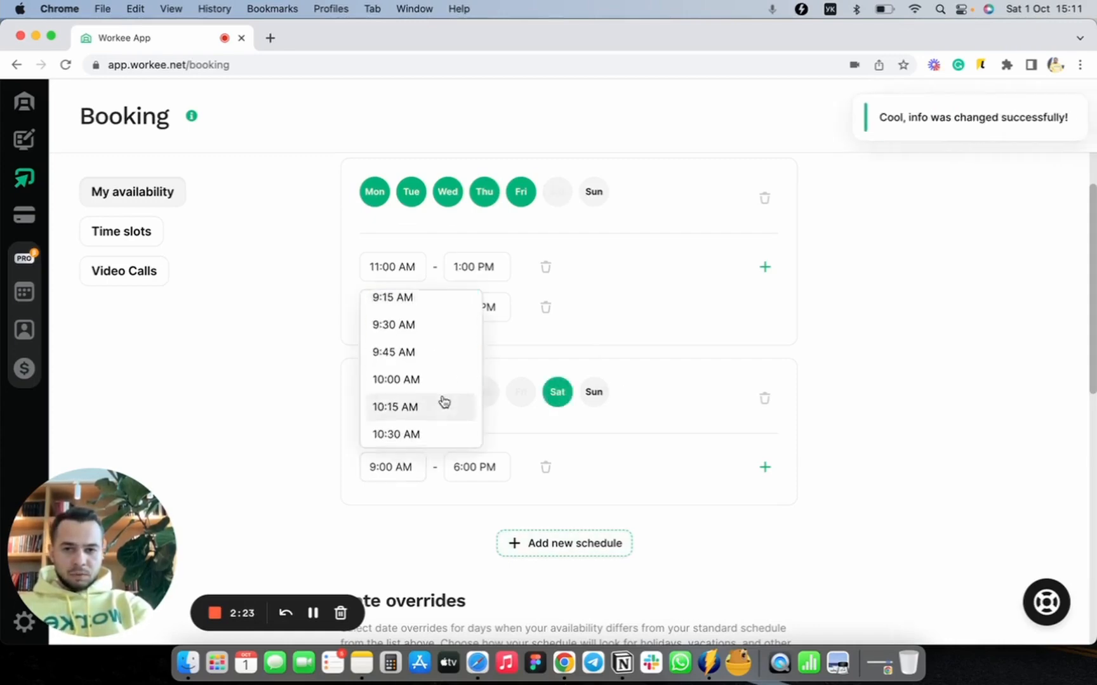
scroll(443, 400, down, 3)
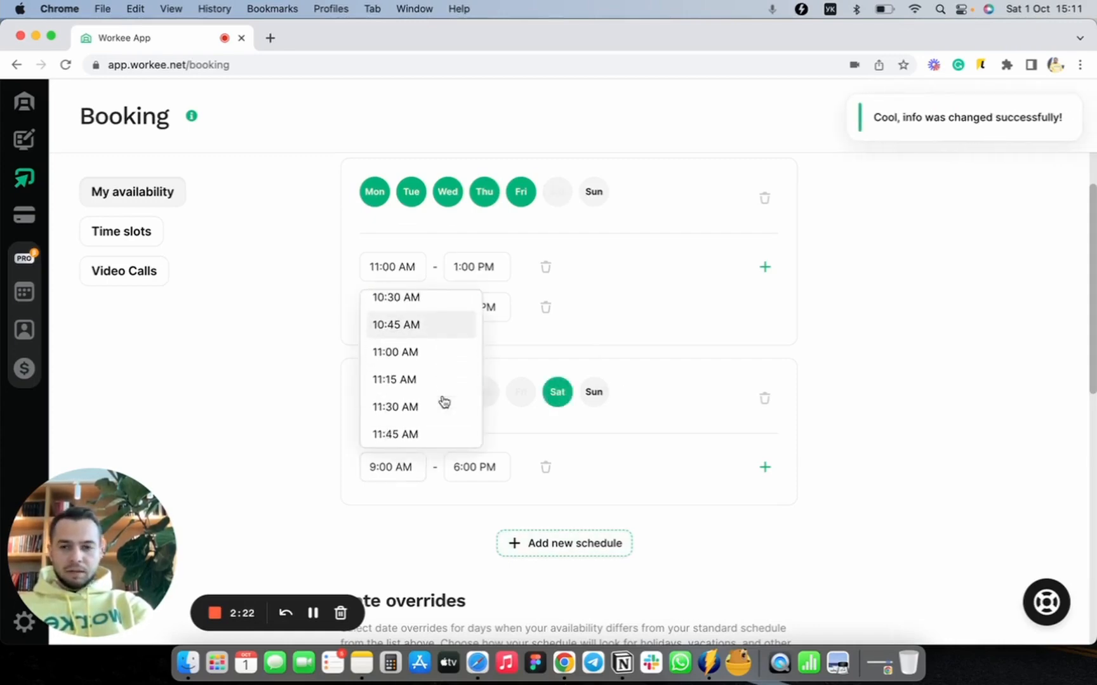
click(437, 348)
click(462, 453)
scroll(487, 392, up, 10)
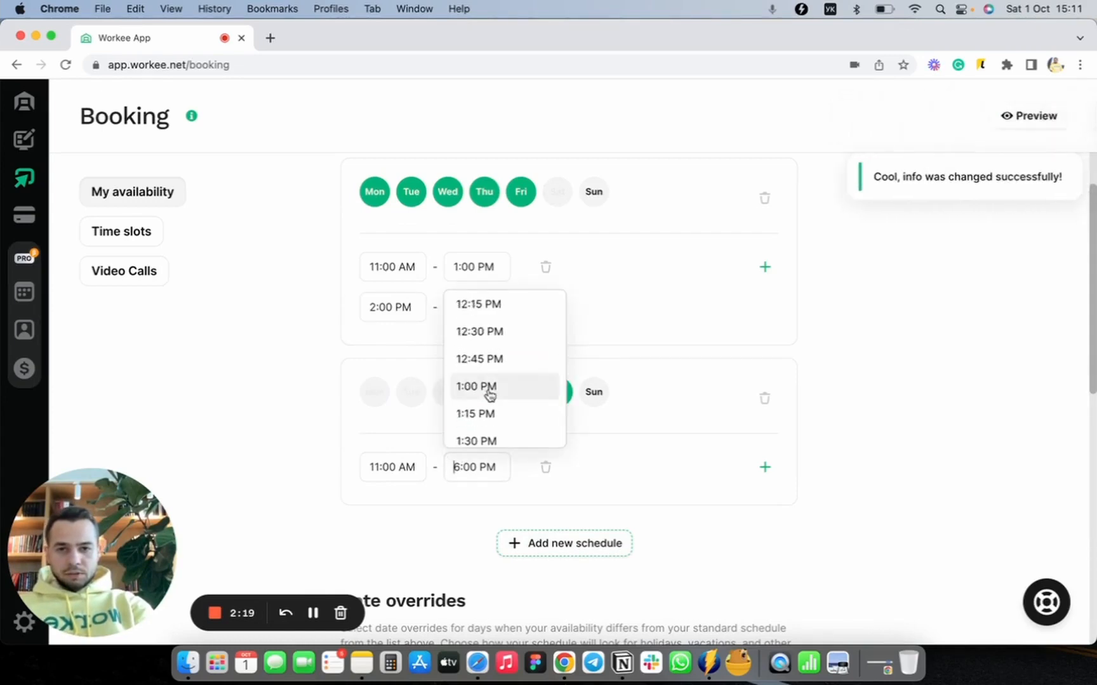
scroll(489, 392, down, 5)
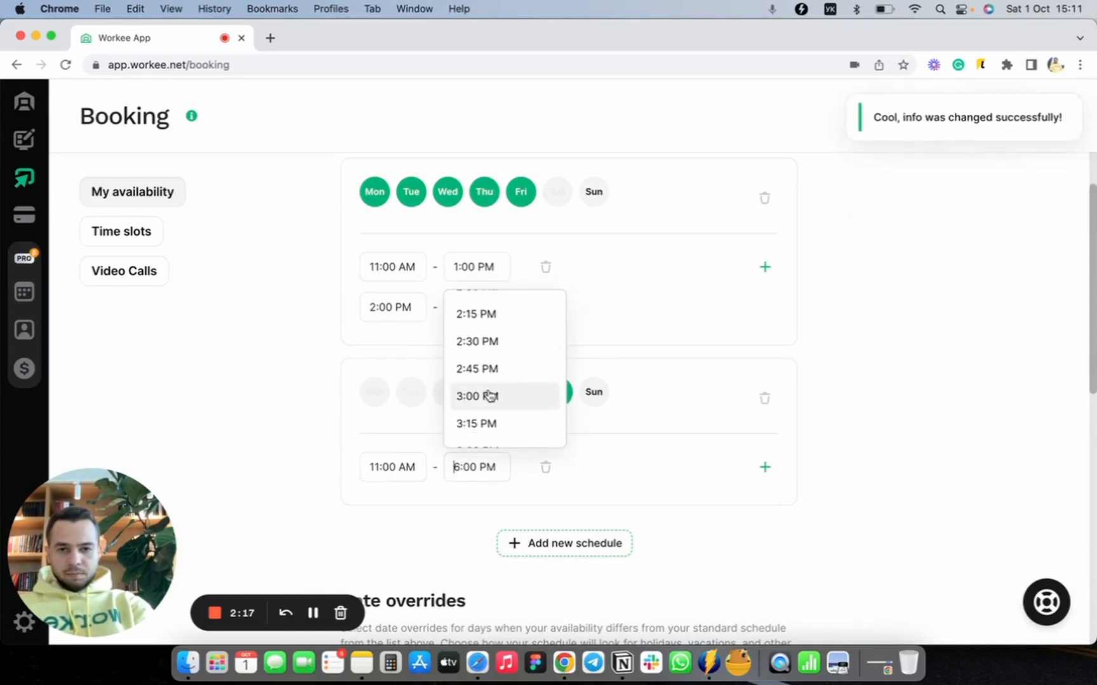
click(502, 342)
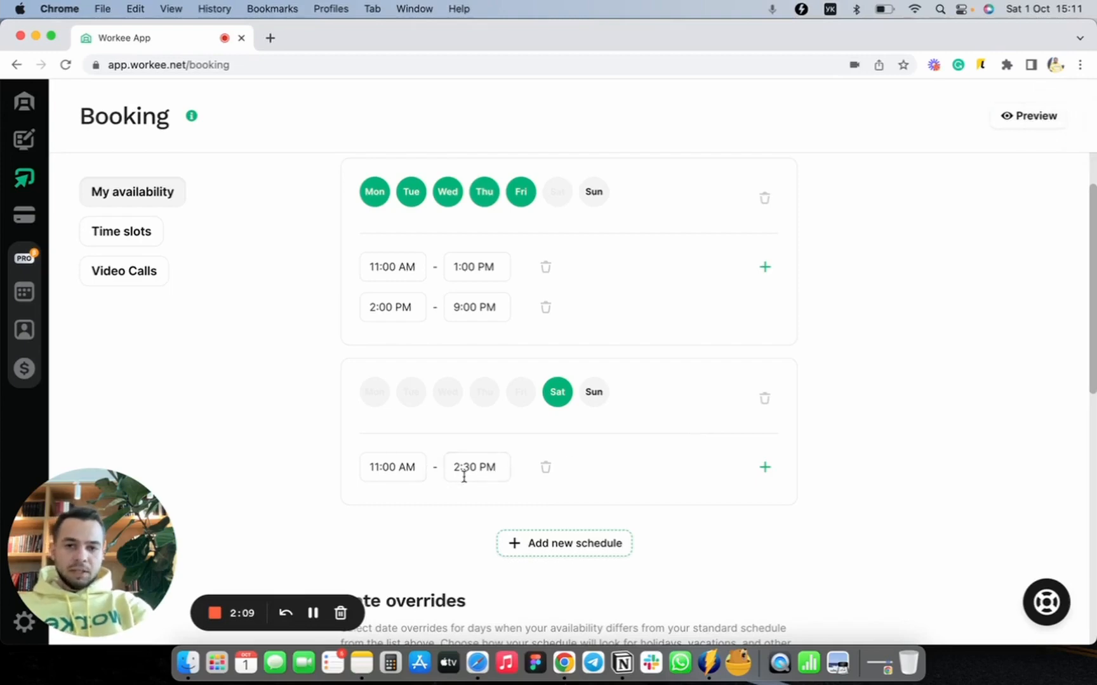
Step: Review the weekday and Saturday schedules together with the Date overrides section
scroll(626, 499, down, 5)
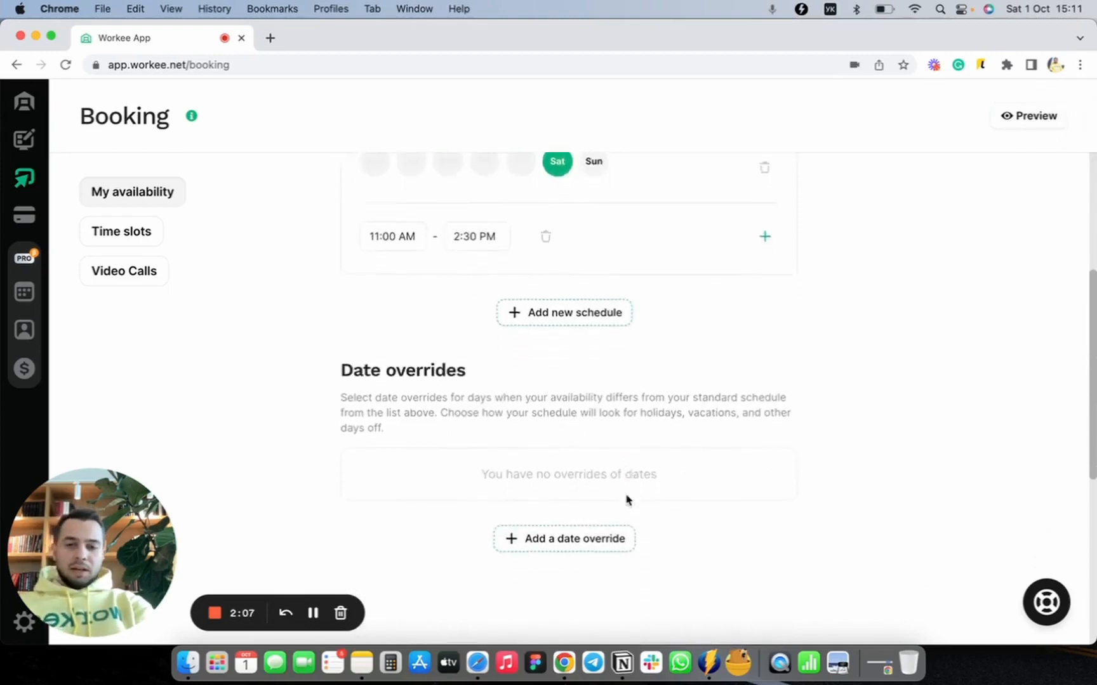
scroll(626, 500, up, 7)
scroll(627, 499, down, 1)
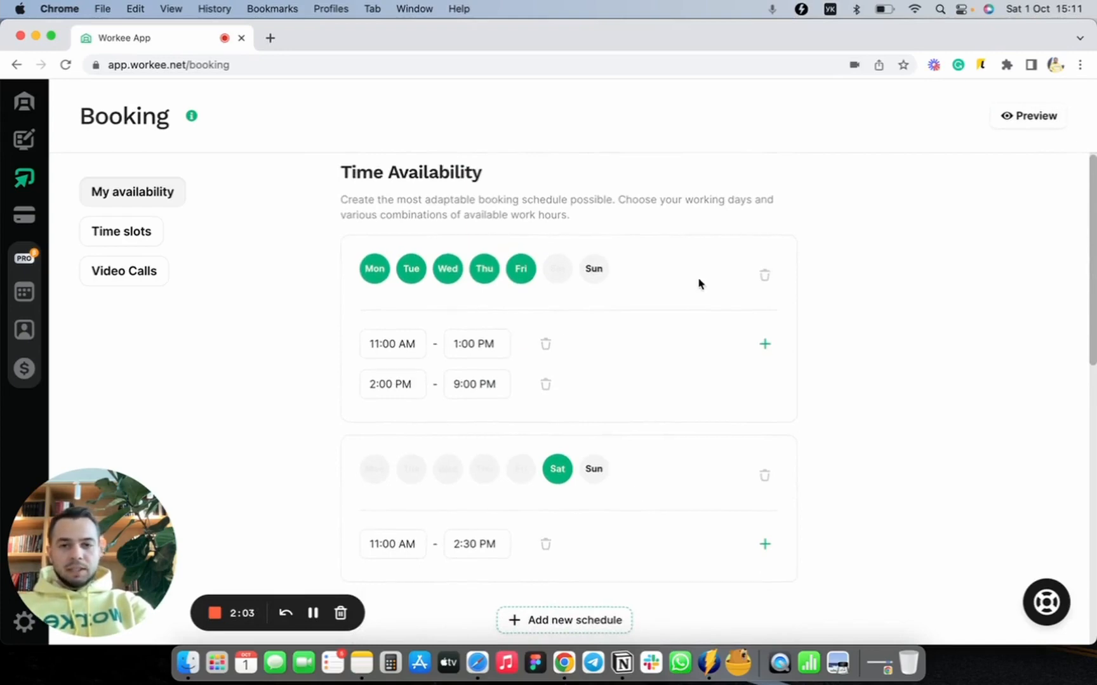
scroll(700, 284, down, 5)
scroll(699, 283, down, 1)
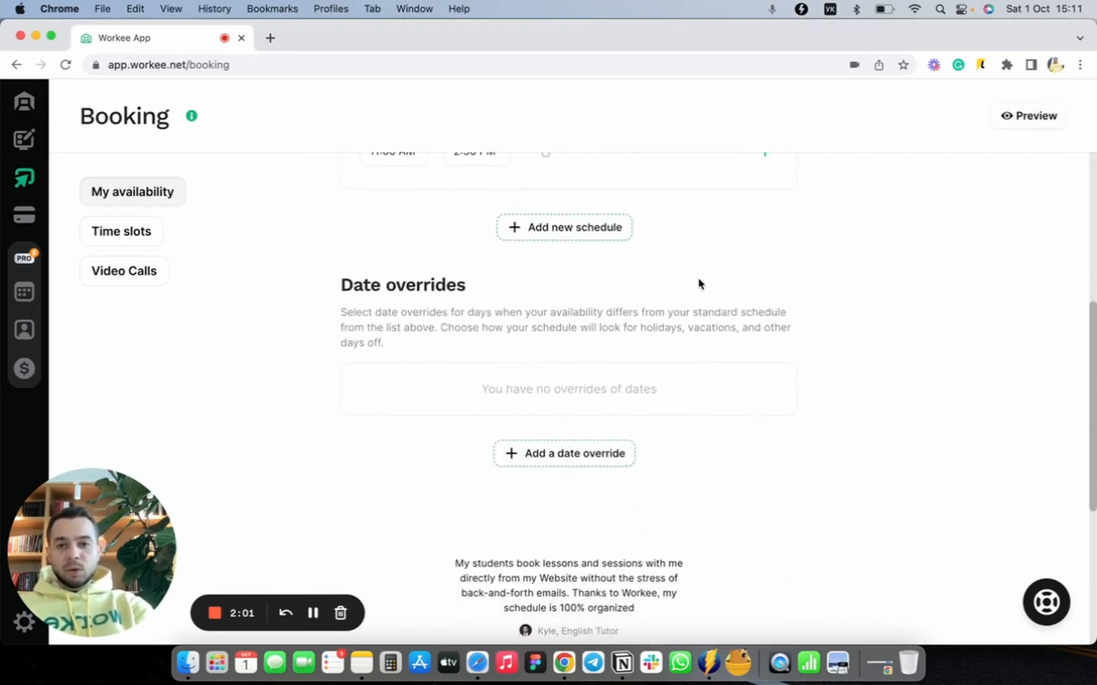
scroll(698, 283, down, 1)
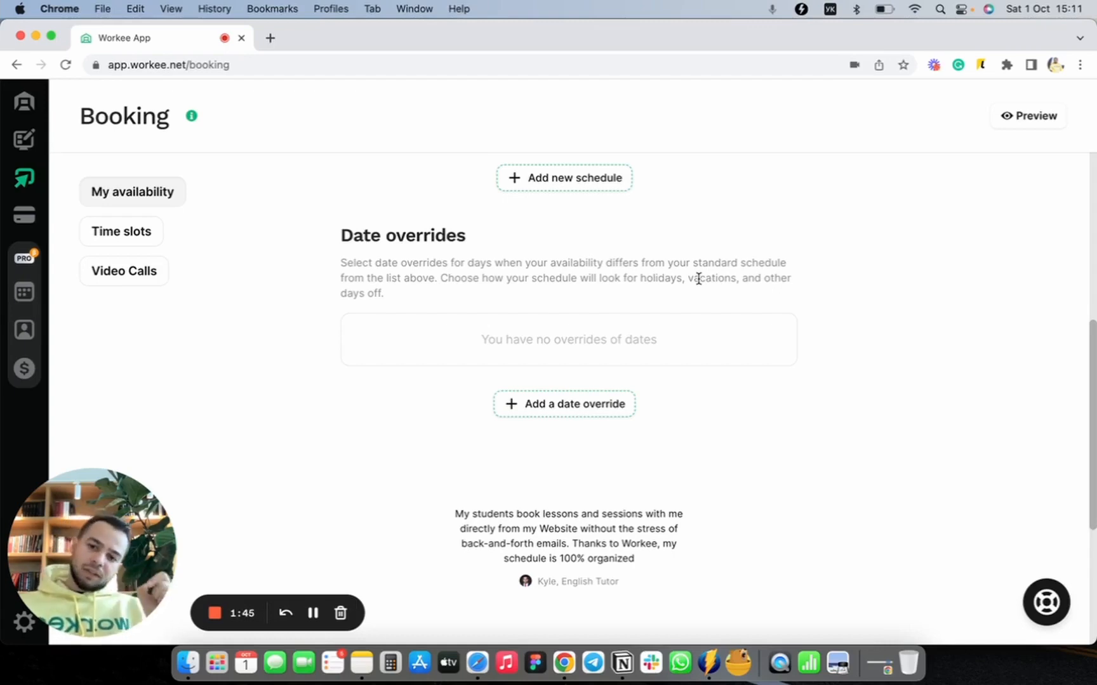
scroll(698, 279, up, 7)
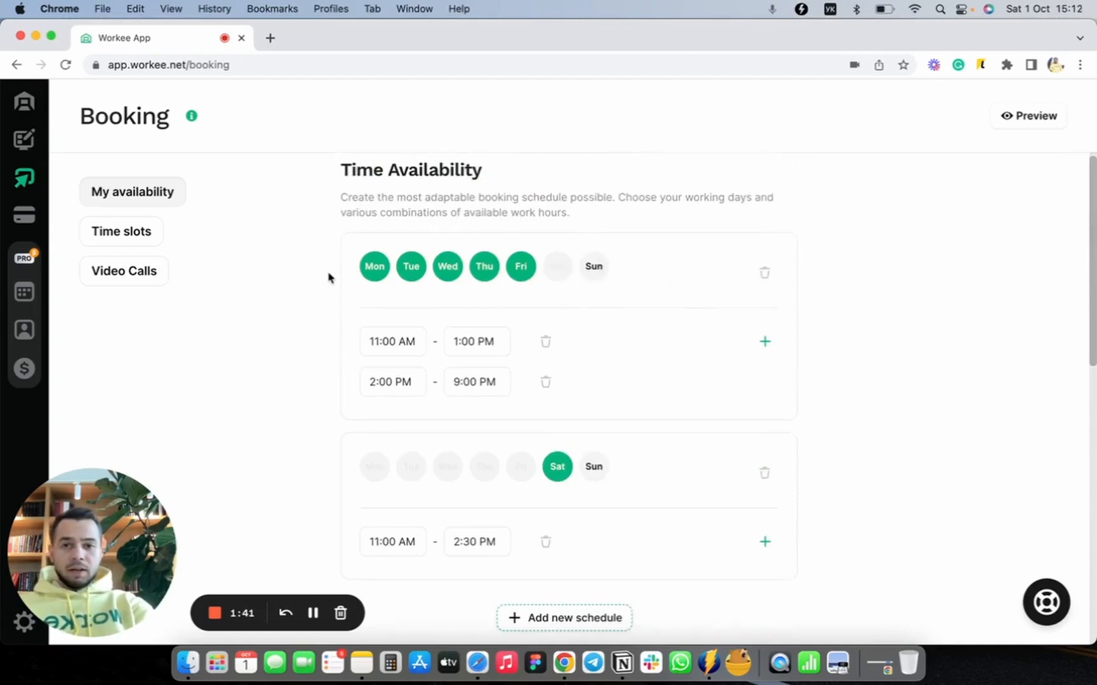
scroll(587, 444, down, 2)
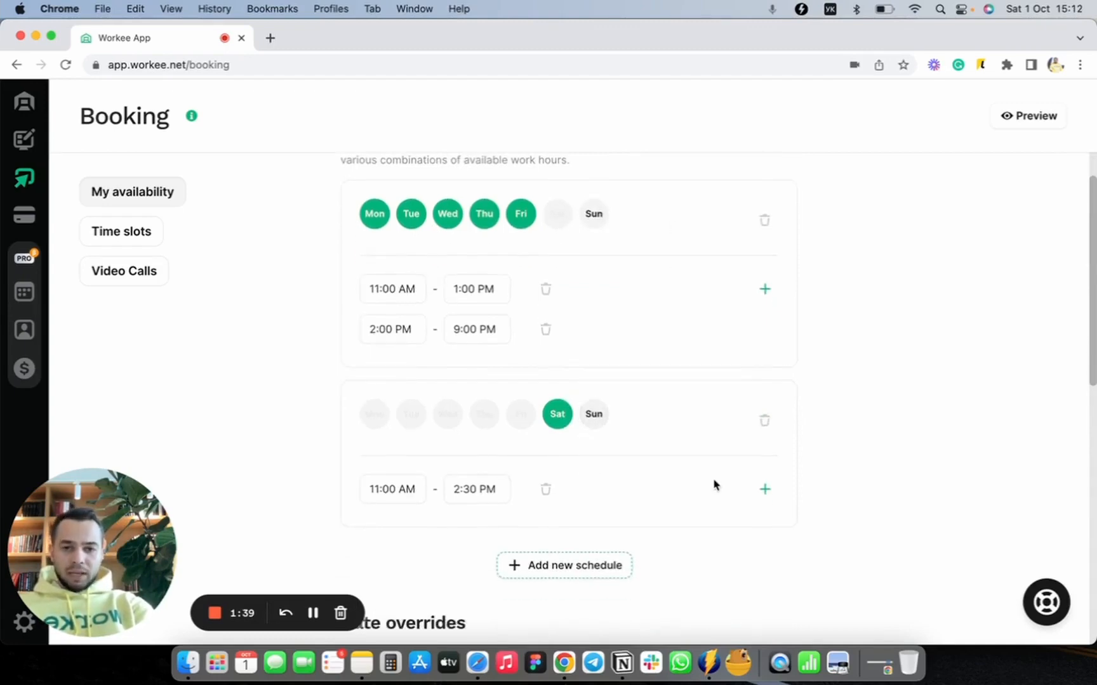
scroll(714, 485, down, 5)
scroll(714, 485, up, 5)
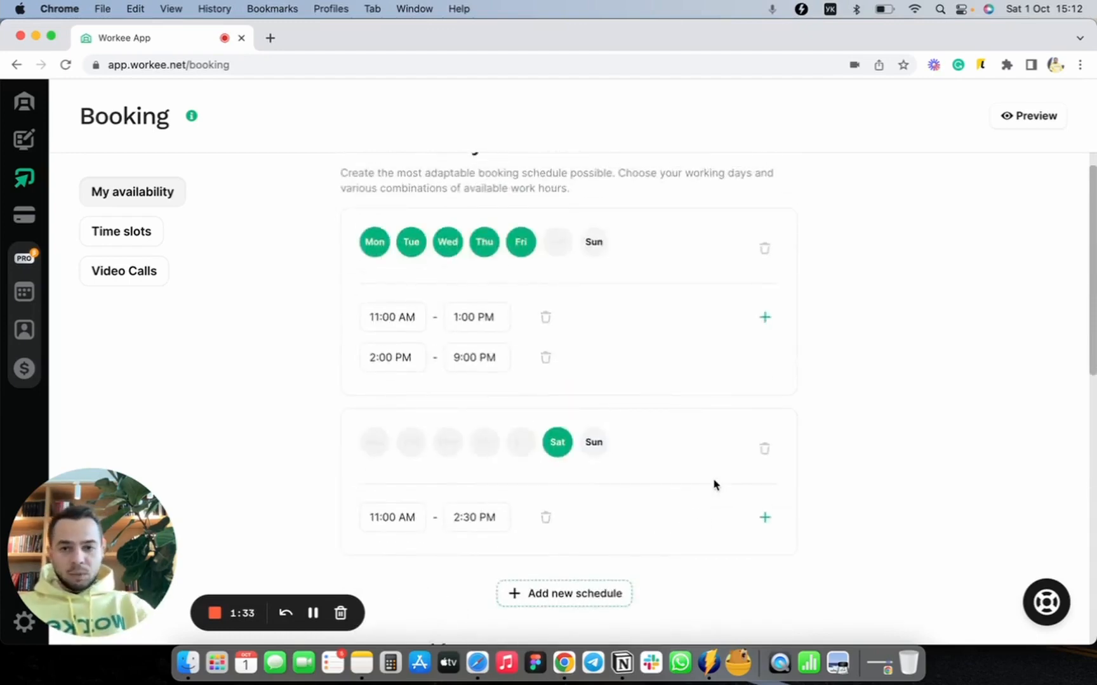
scroll(714, 483, down, 7)
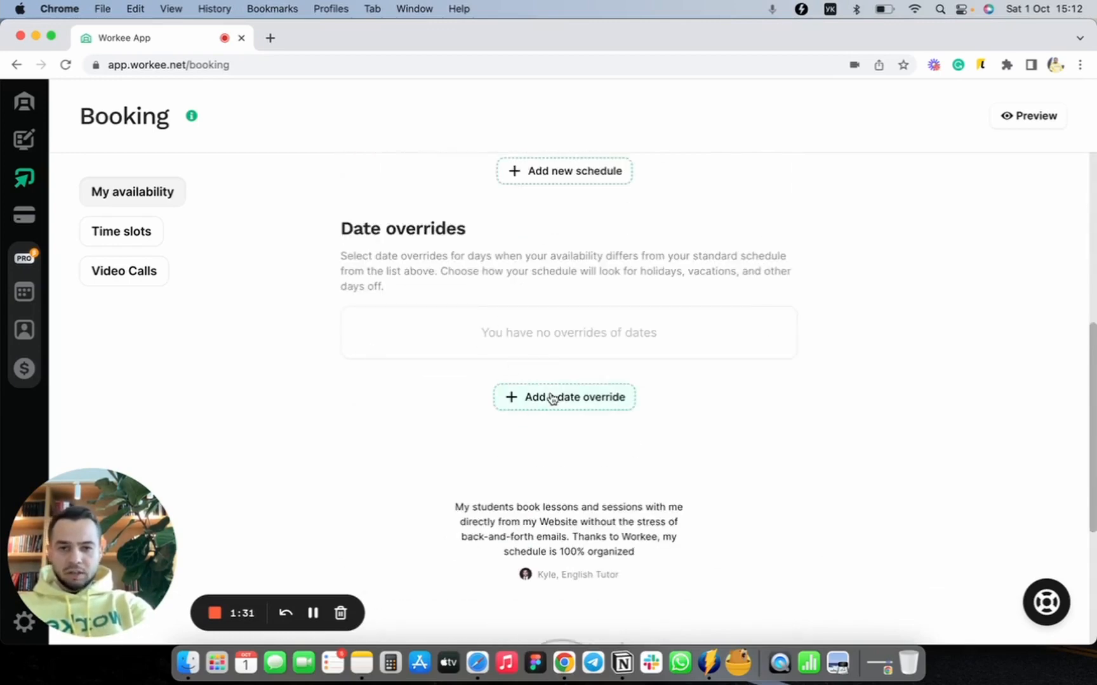
Step: Add a date override for October 11, 2022
click(590, 406)
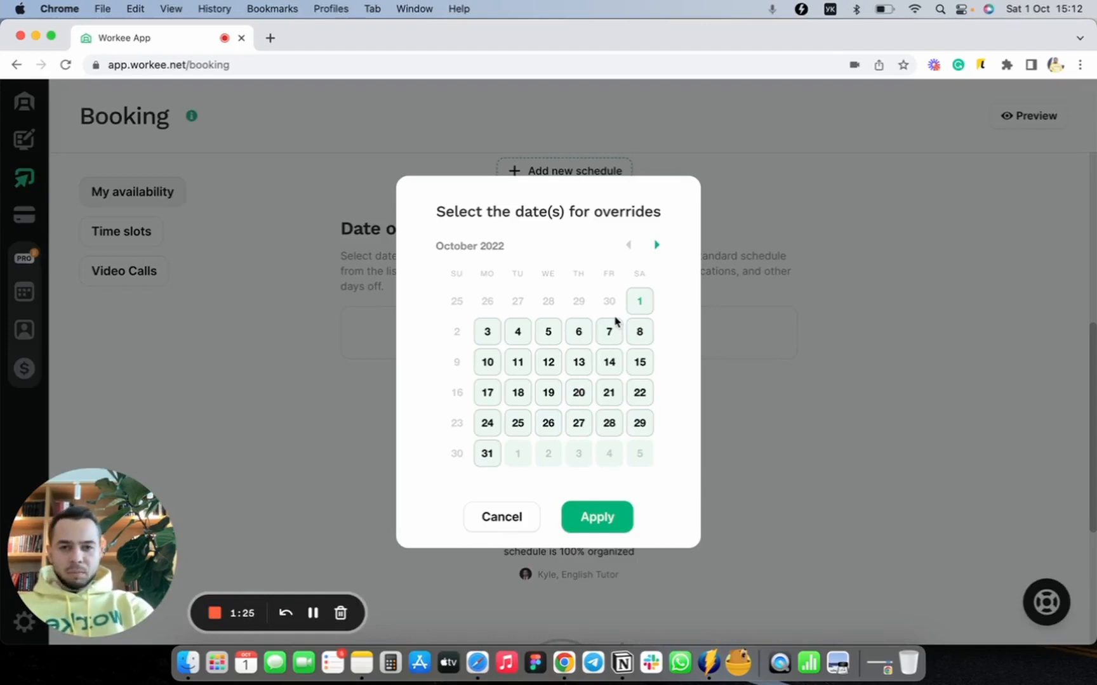
click(517, 364)
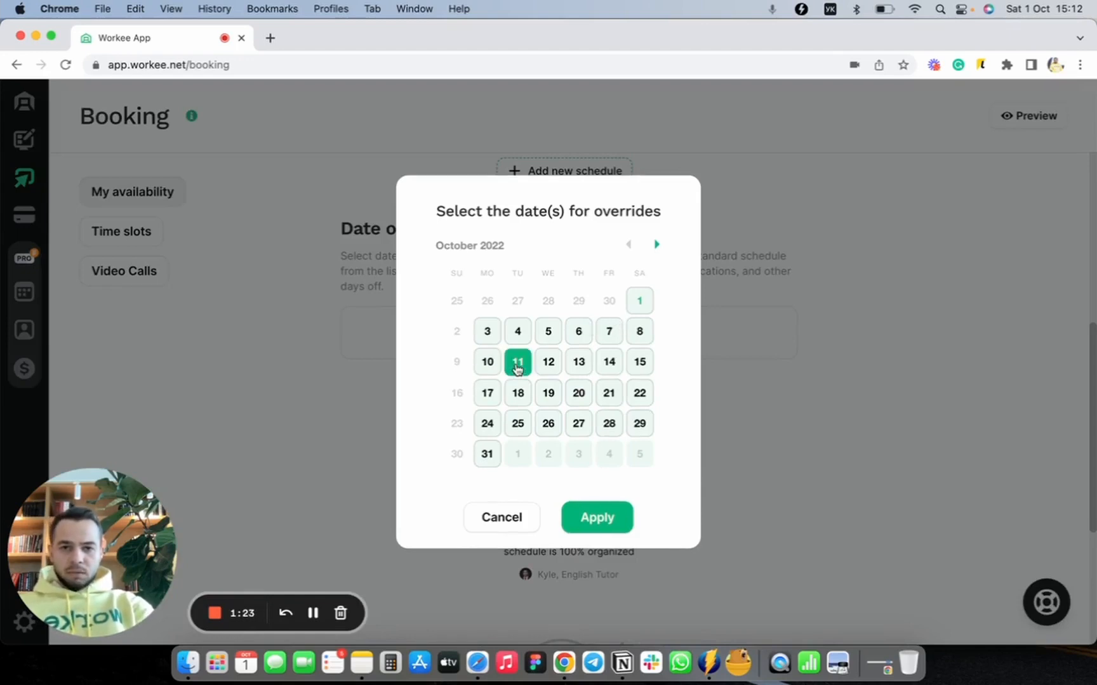
click(598, 516)
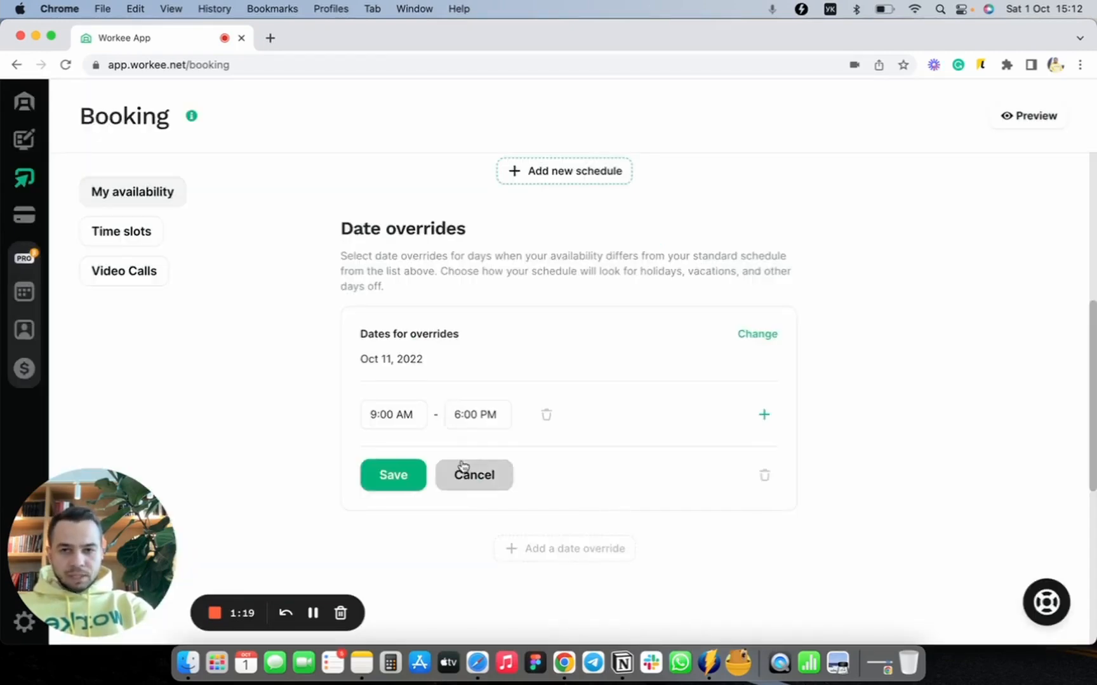
Step: Set the October 11 override's start time to 2:00 PM and save the override
scroll(462, 465, down, 1)
click(405, 381)
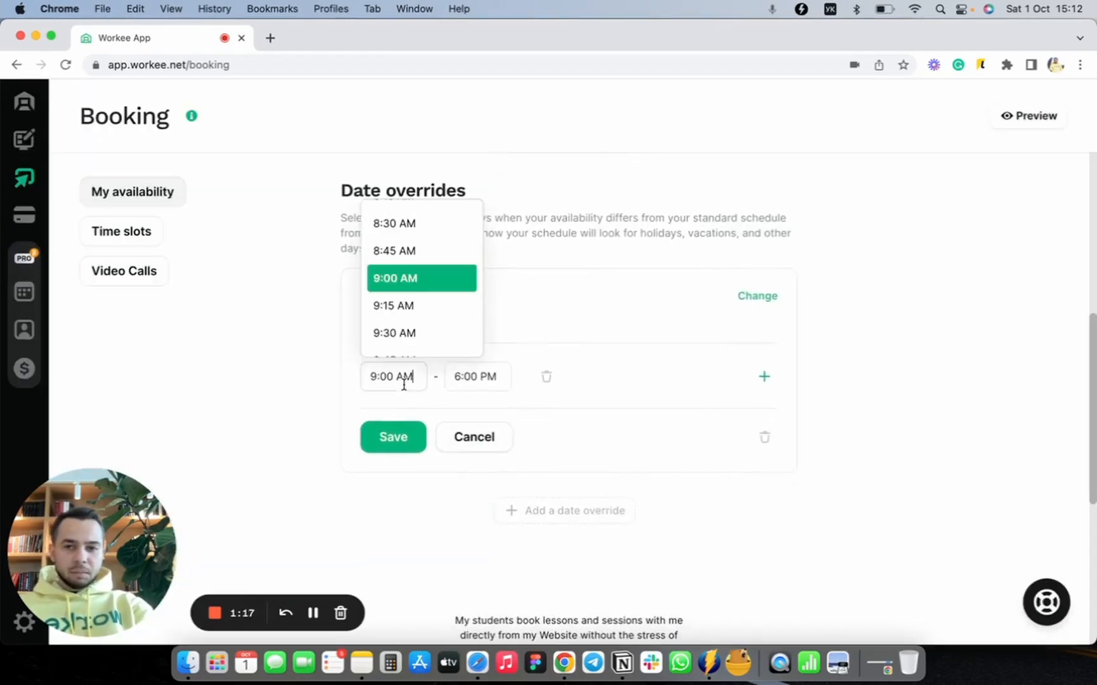
scroll(430, 336, down, 5)
scroll(432, 338, down, 10)
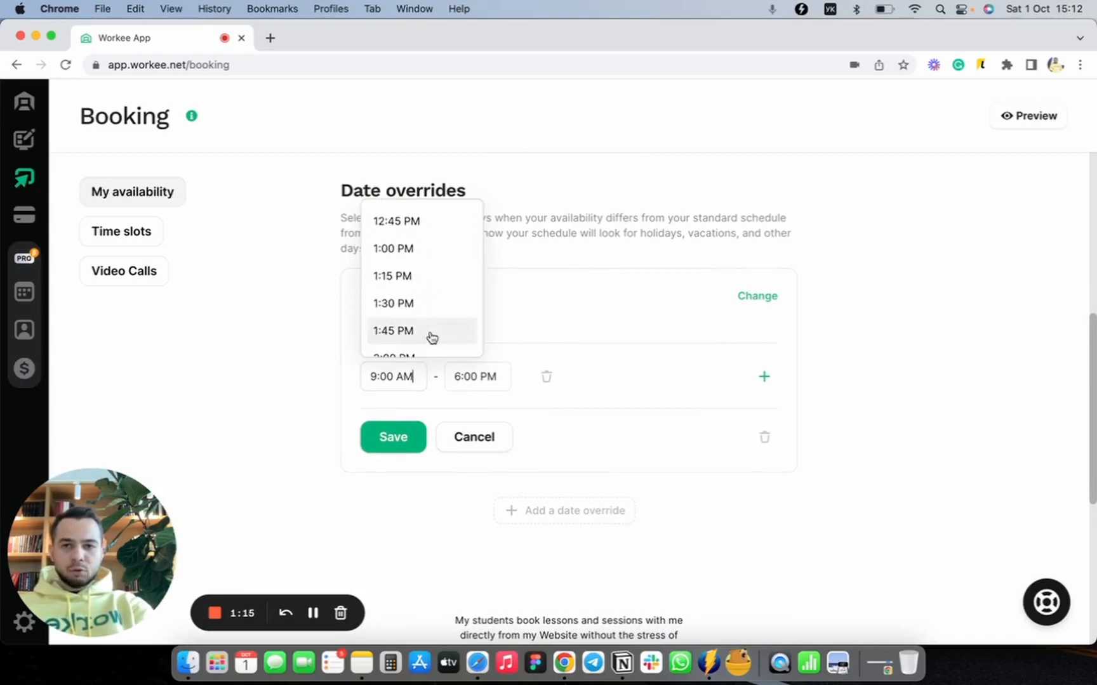
click(425, 284)
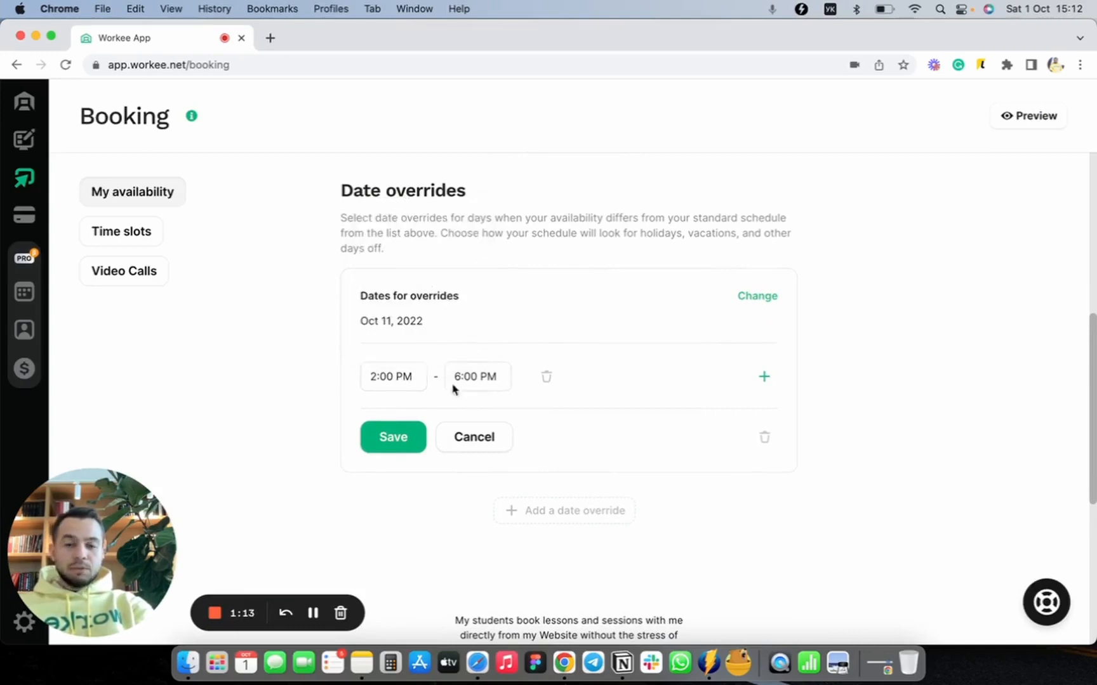
click(399, 436)
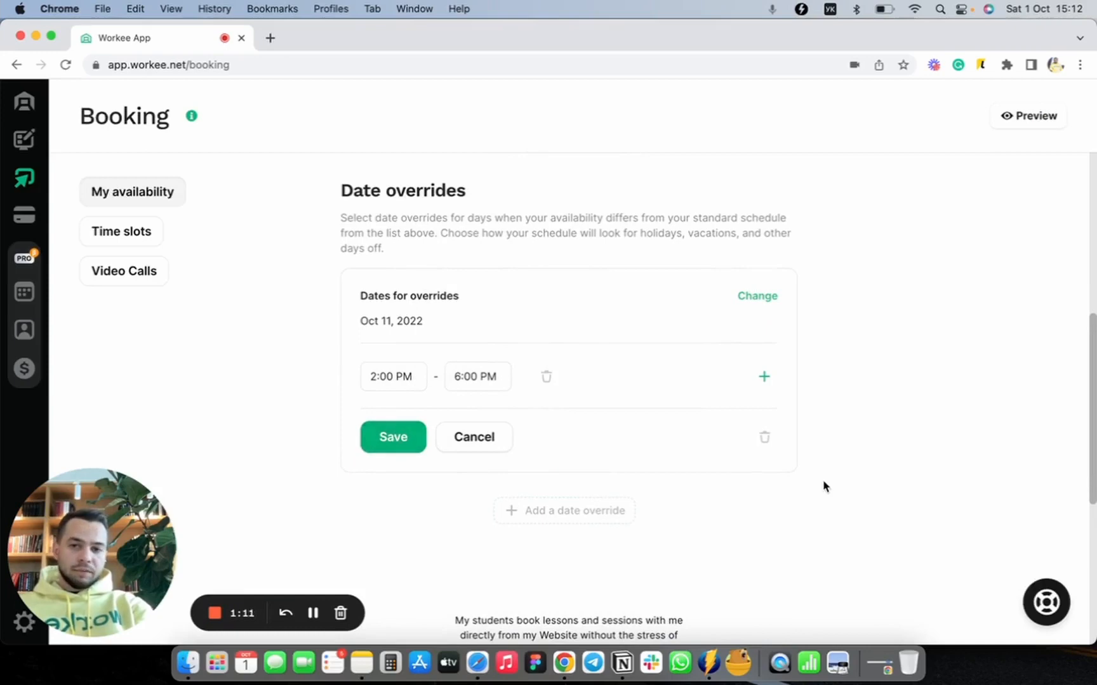
Step: Compare the October 11 override with the regular weekday and Saturday working hours
scroll(823, 486, up, 3)
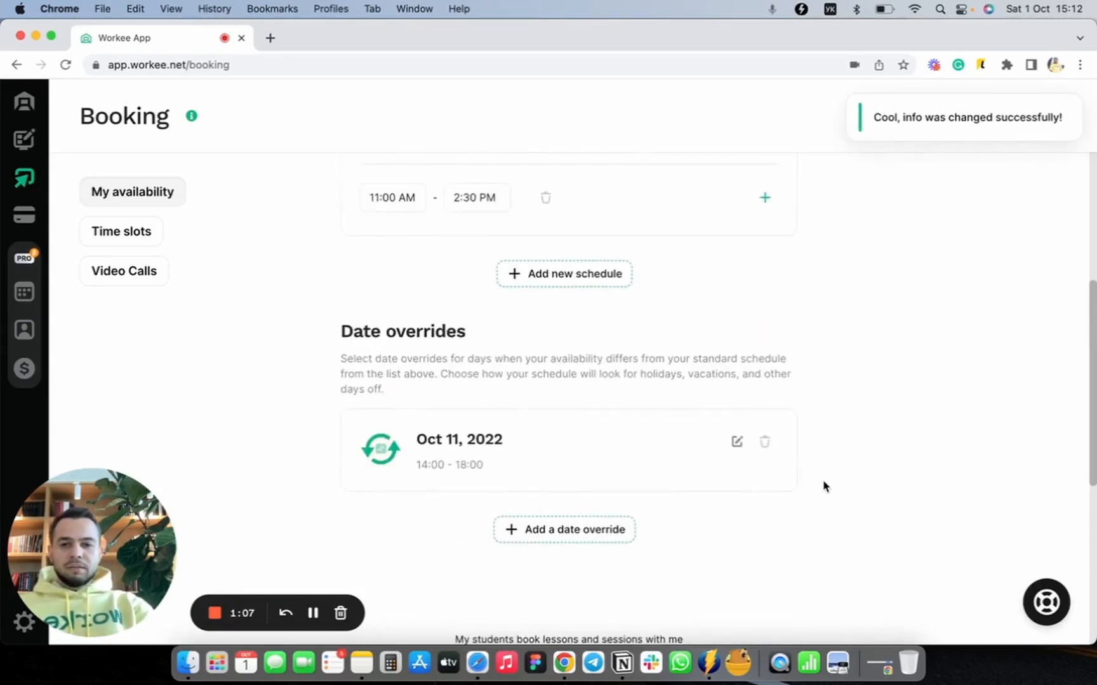
scroll(823, 486, up, 10)
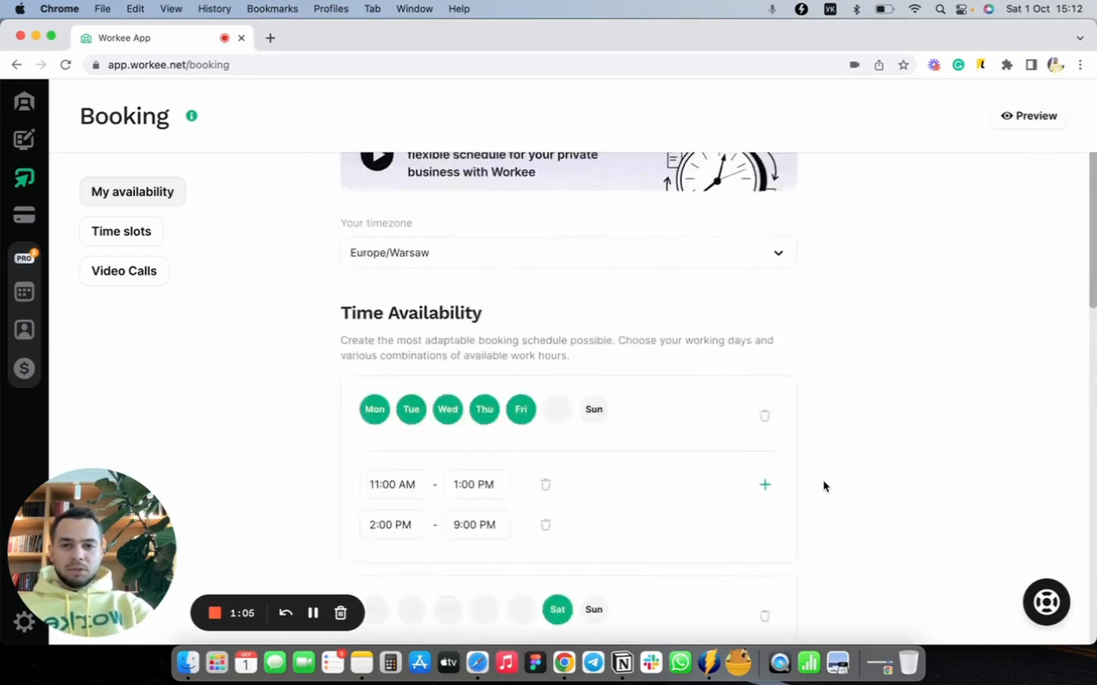
scroll(823, 486, down, 9)
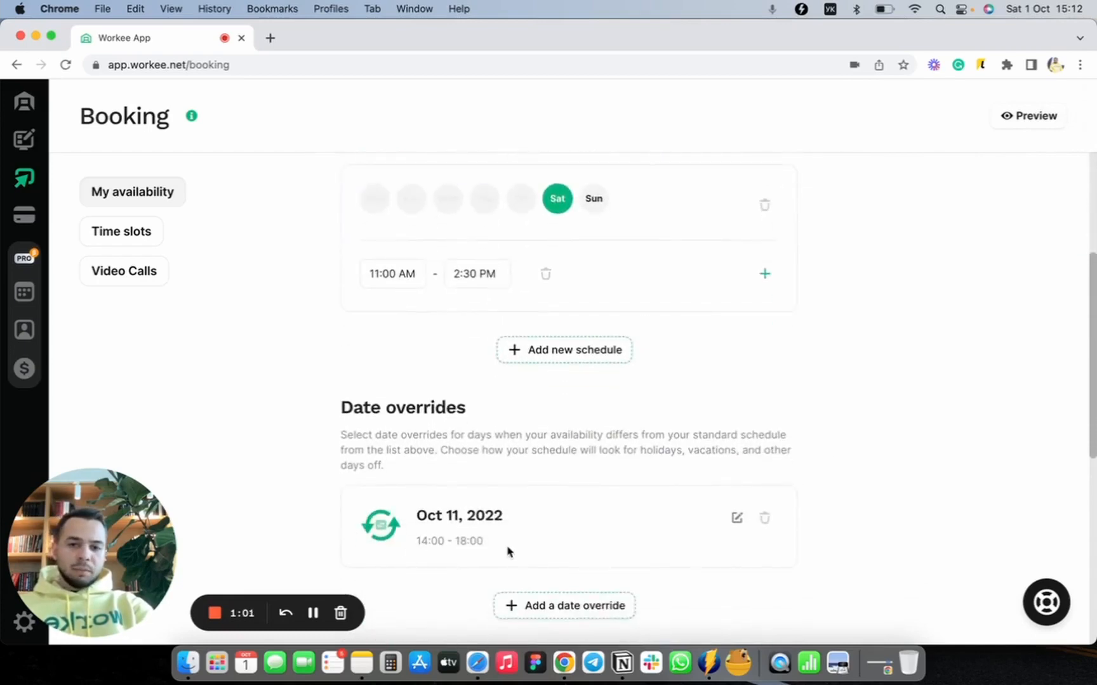
scroll(508, 549, up, 4)
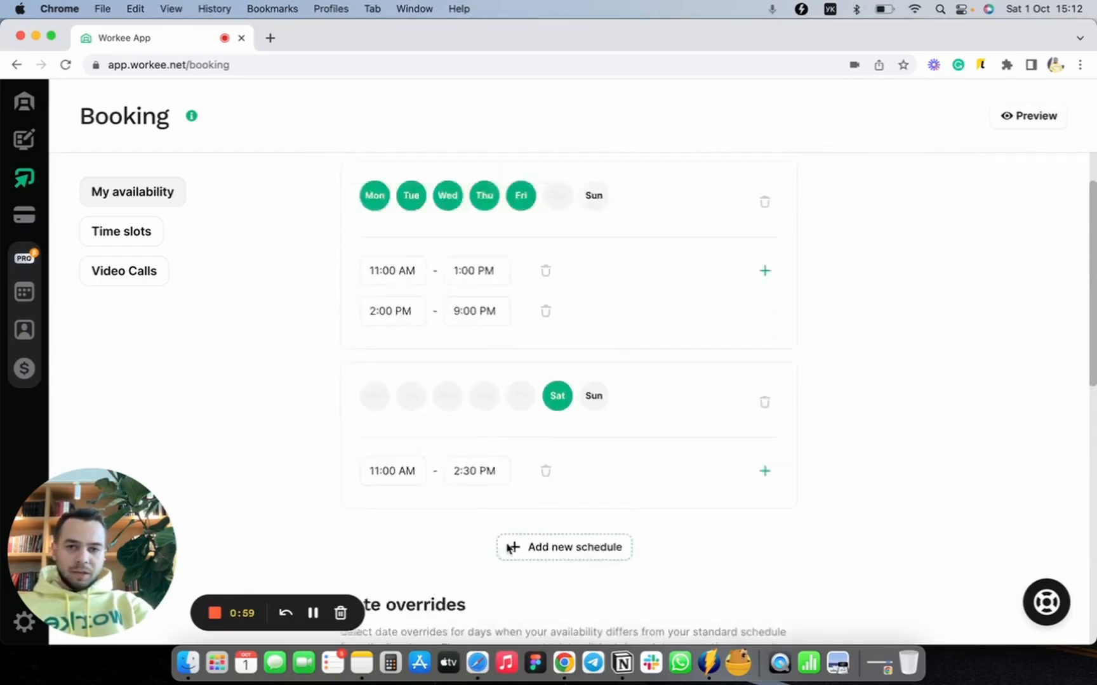
scroll(507, 549, up, 3)
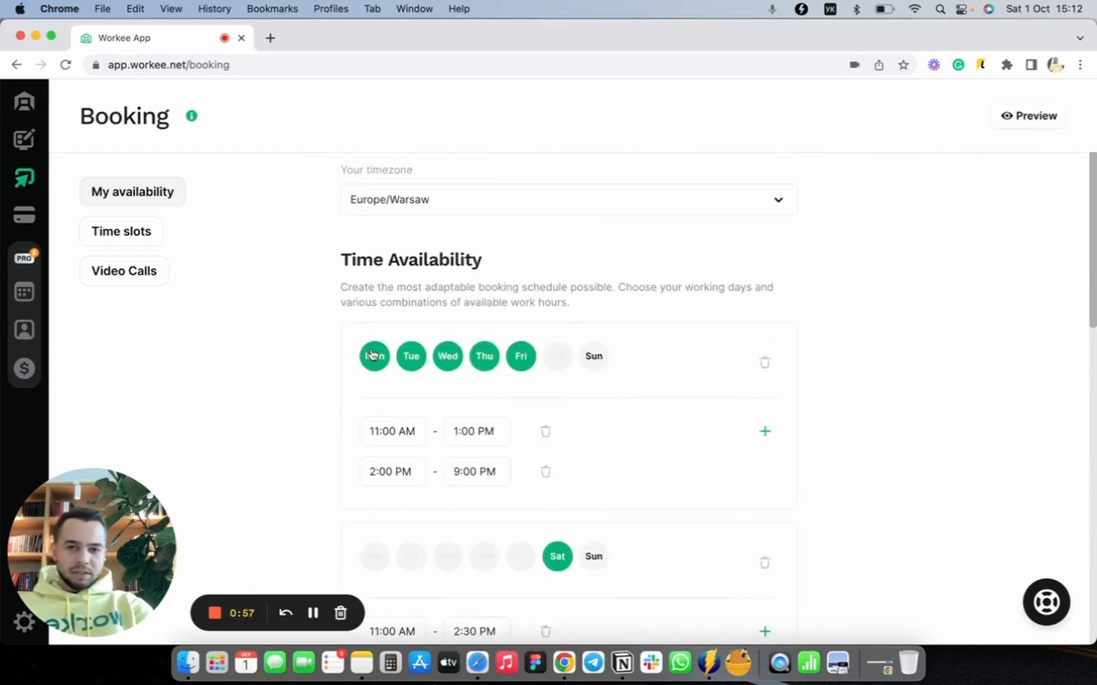
scroll(453, 423, down, 8)
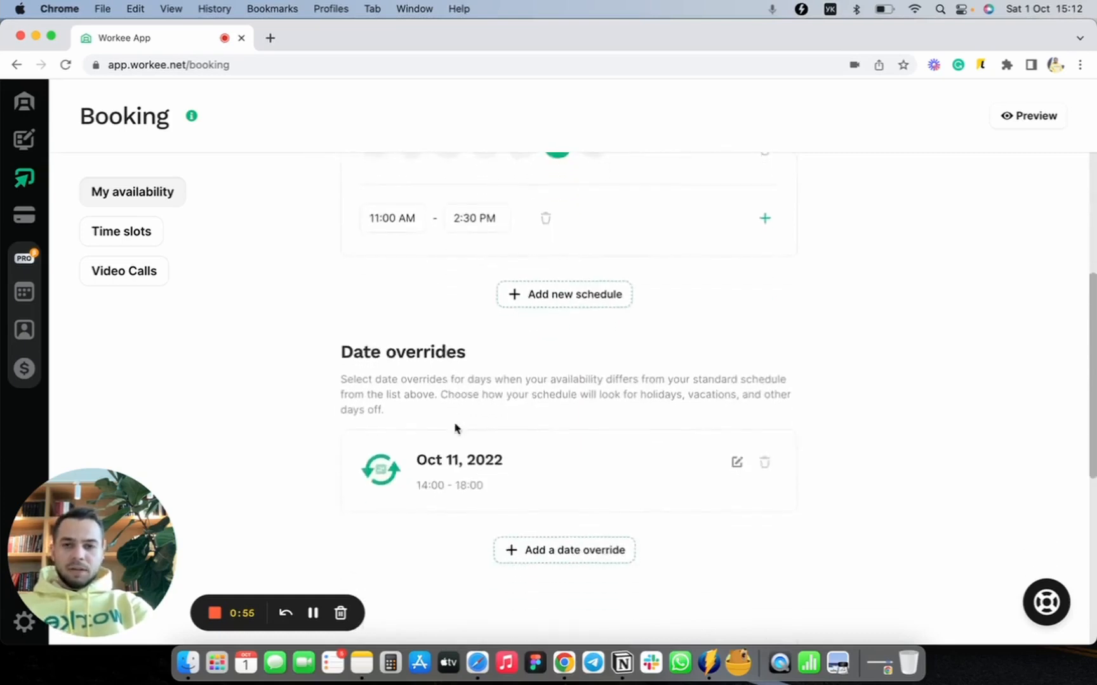
scroll(454, 428, up, 8)
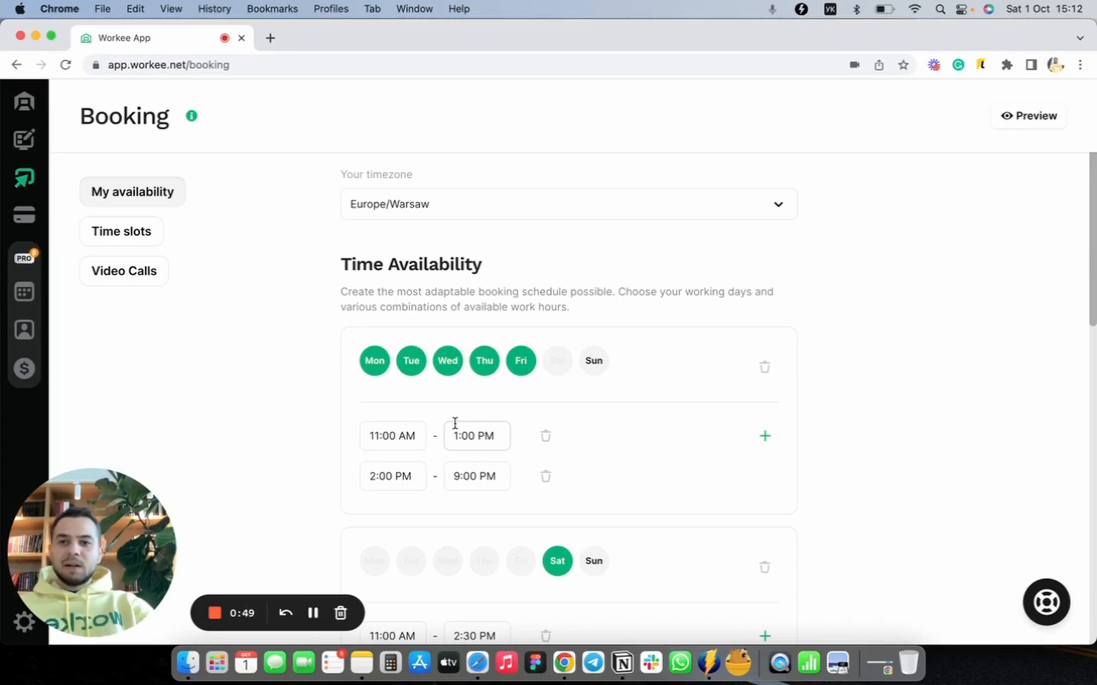
Step: Open the booking Time slots settings and look over the existing time slot
click(125, 237)
scroll(381, 375, down, 2)
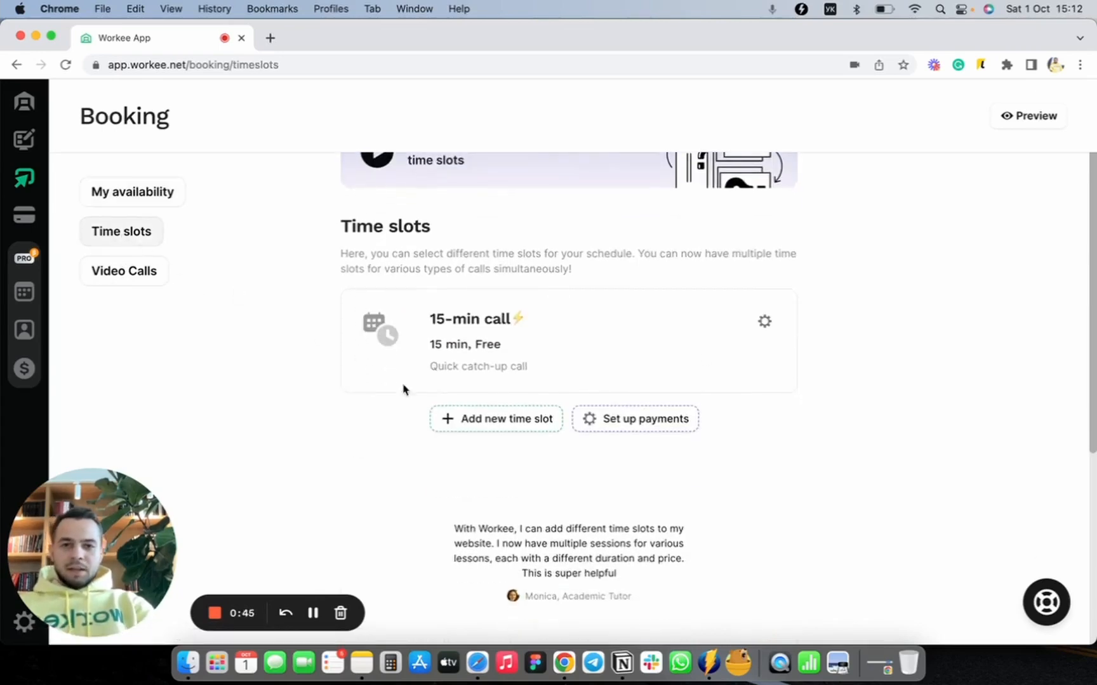
scroll(455, 302, up, 2)
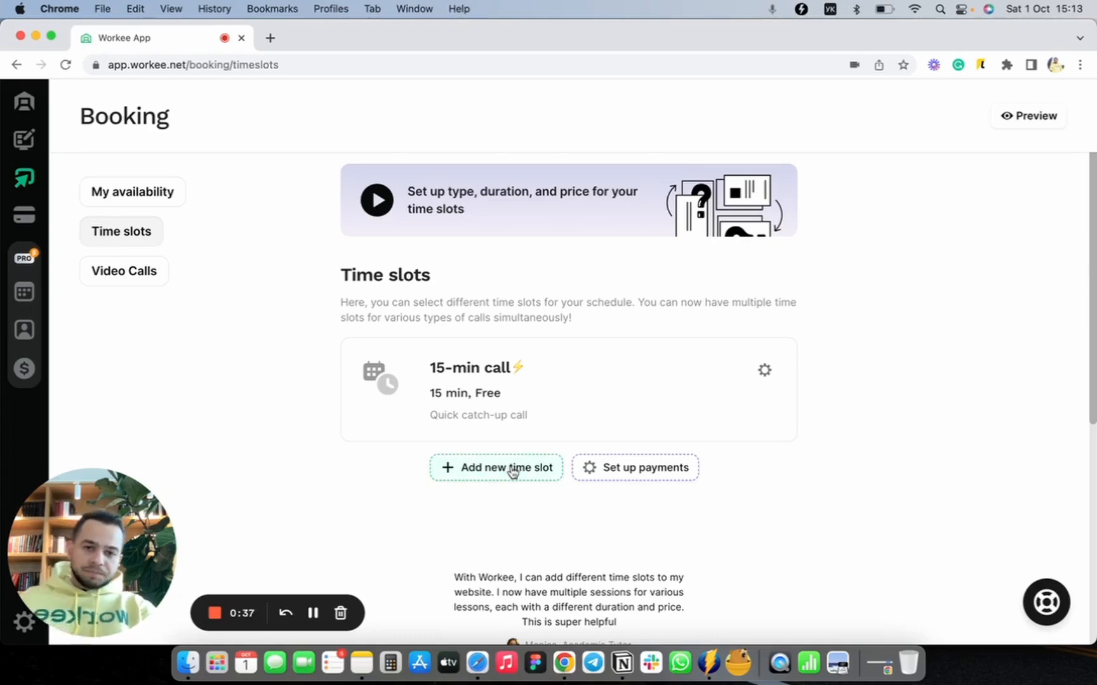
Step: Switch the keyboard input to ABC and add a new time slot named "Workee Onboarding call"
key(ctrl+space)
key(ctrl+space)
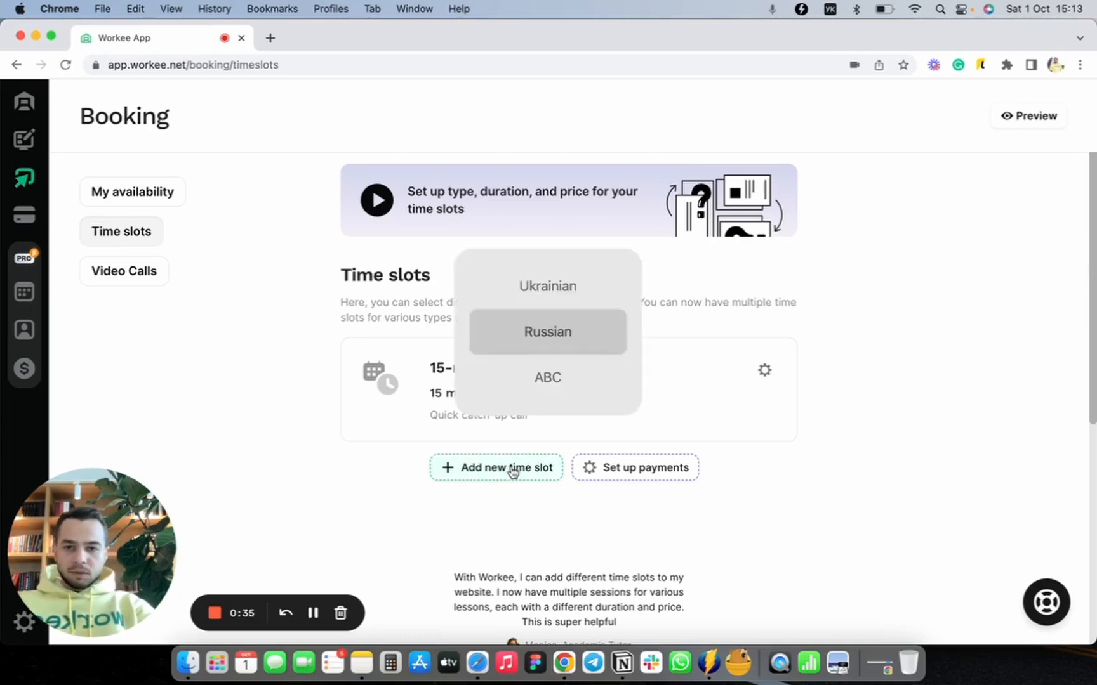
click(513, 471)
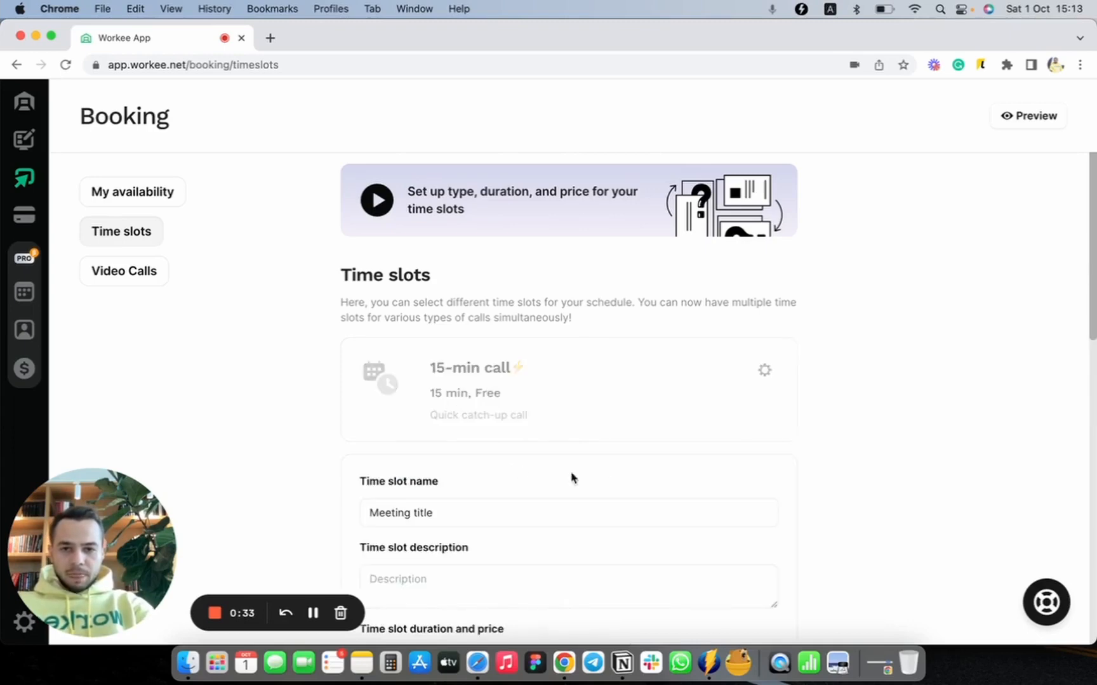
right_click(603, 416)
click(696, 221)
scroll(473, 363, down, 2)
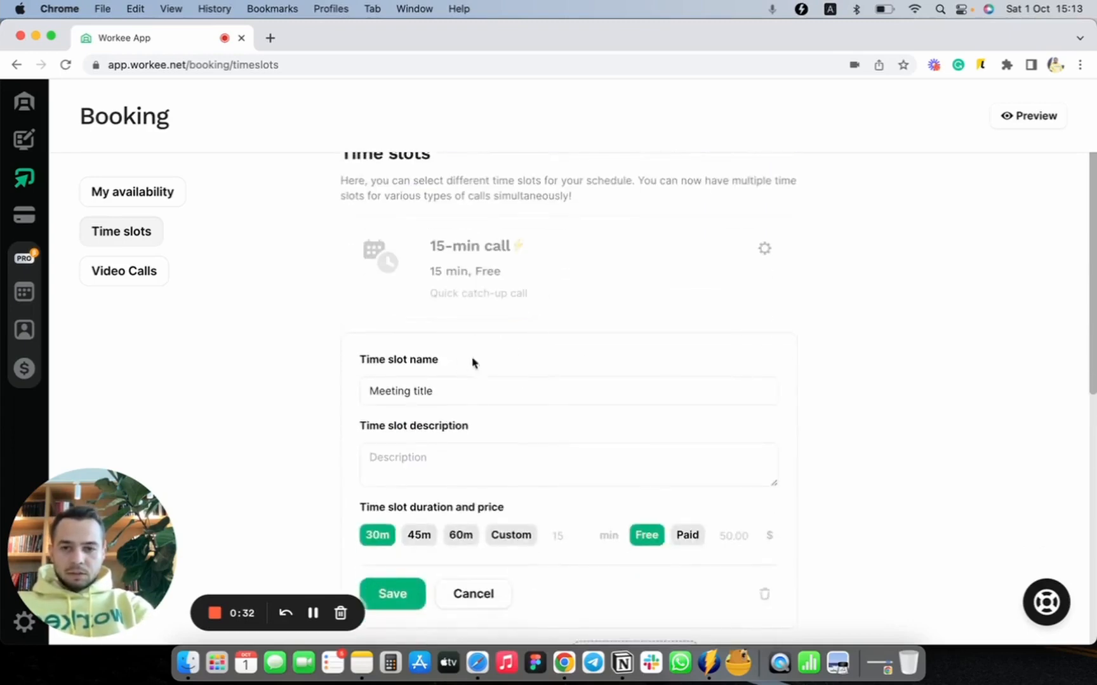
click(438, 387)
text(Workee O)
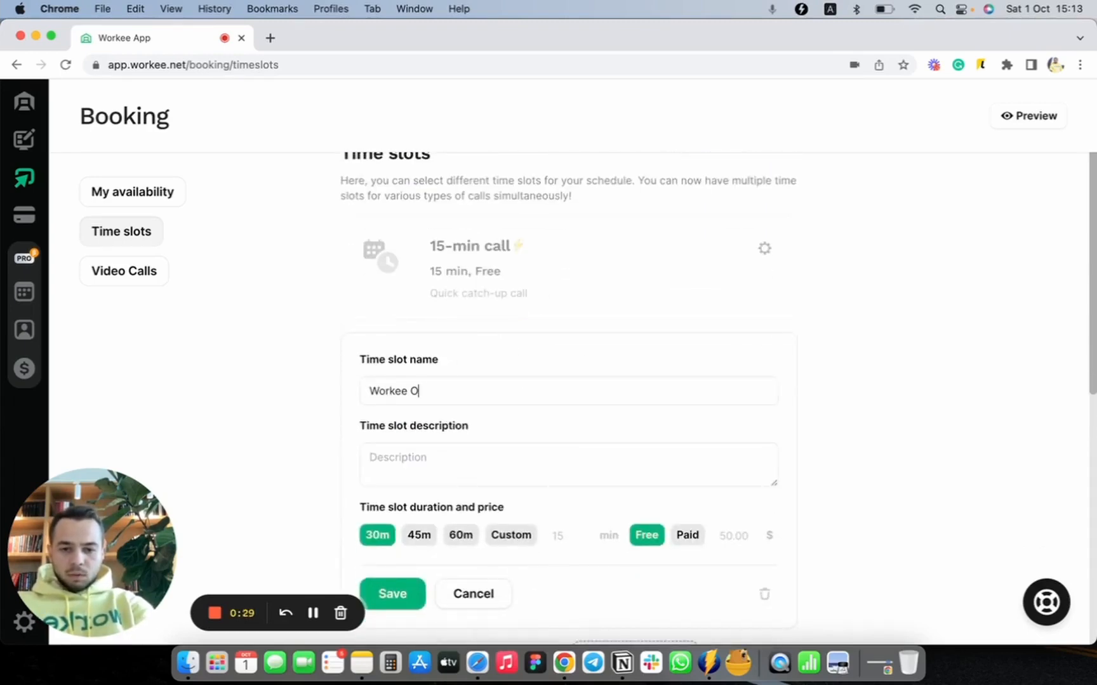
text(nboarding call)
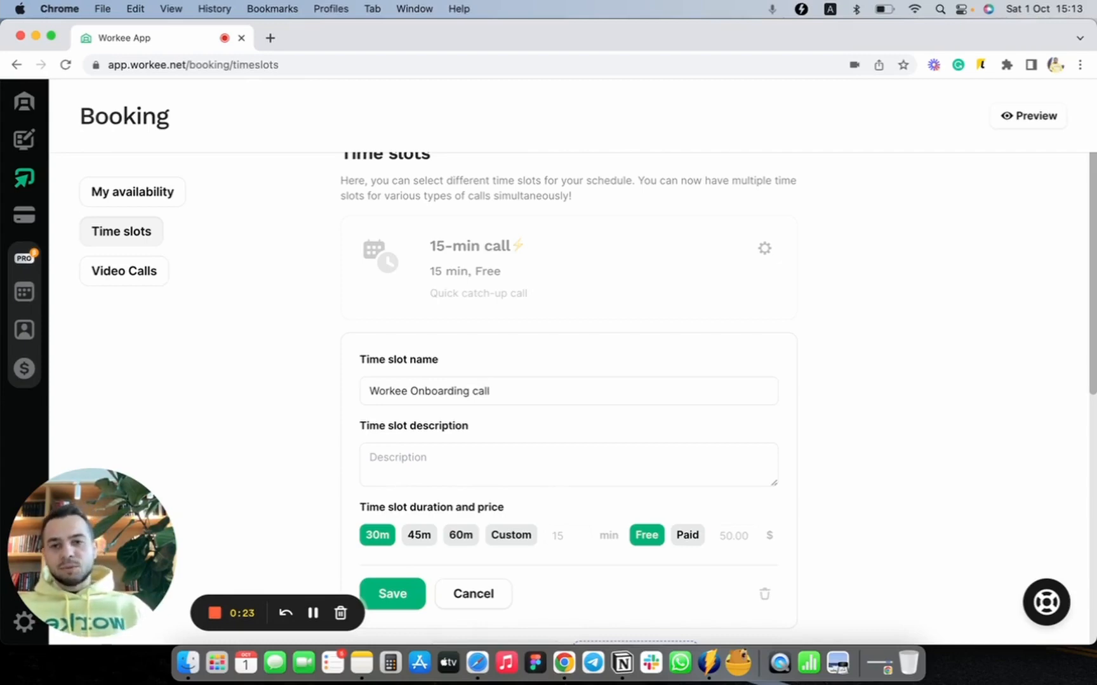
Step: Enter the time slot description "I will show you Workee Demo and make sure you are comfortable with all questions you may have."
click(516, 457)
scroll(515, 459, down, 2)
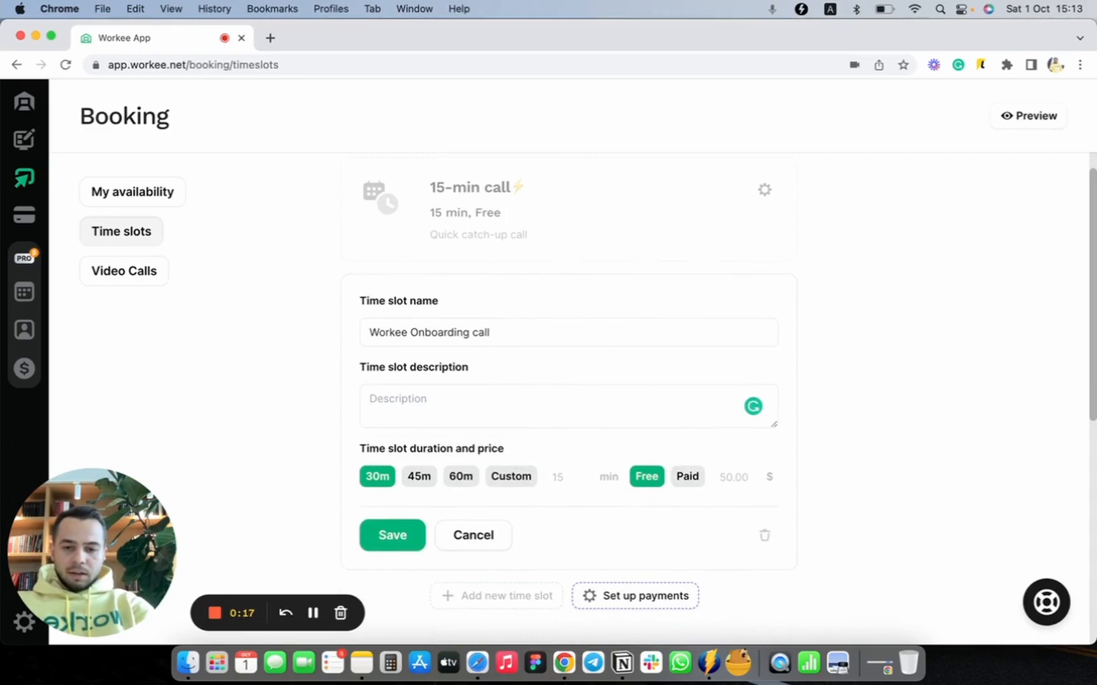
text(I will show )
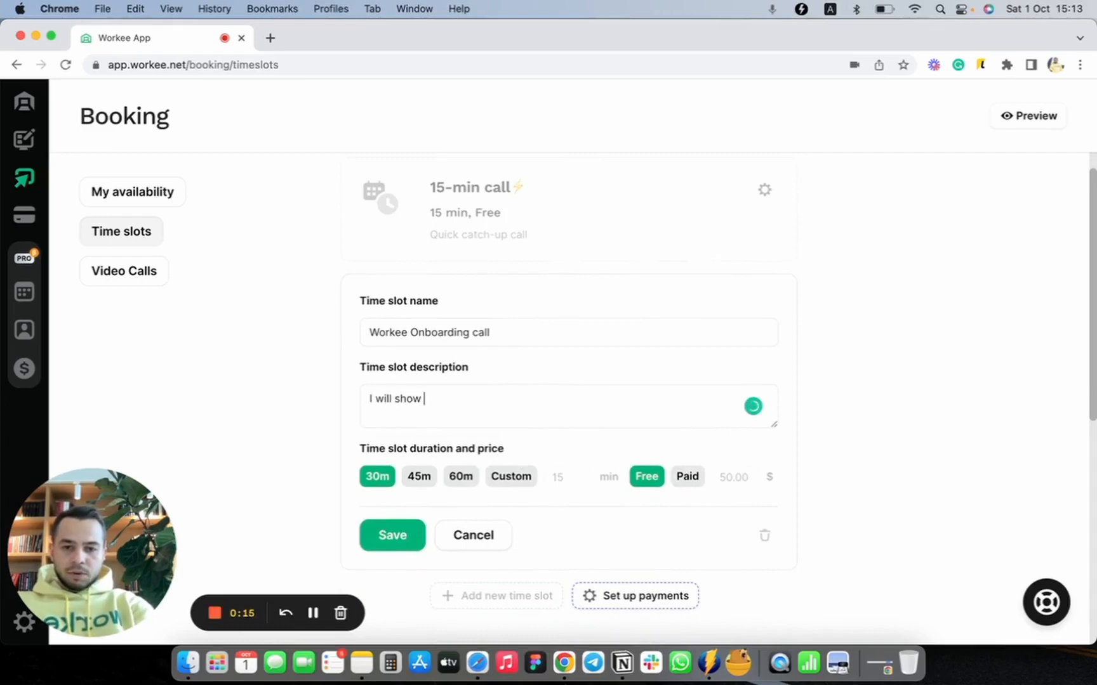
text(you Workee Demo)
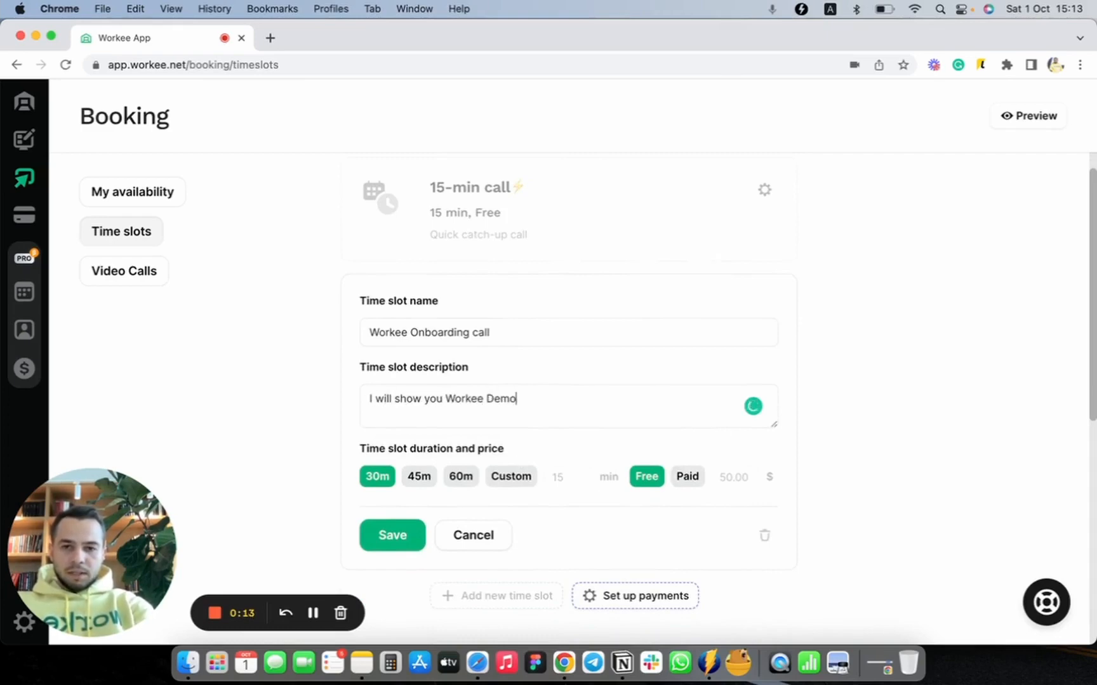
text( and make sure you )
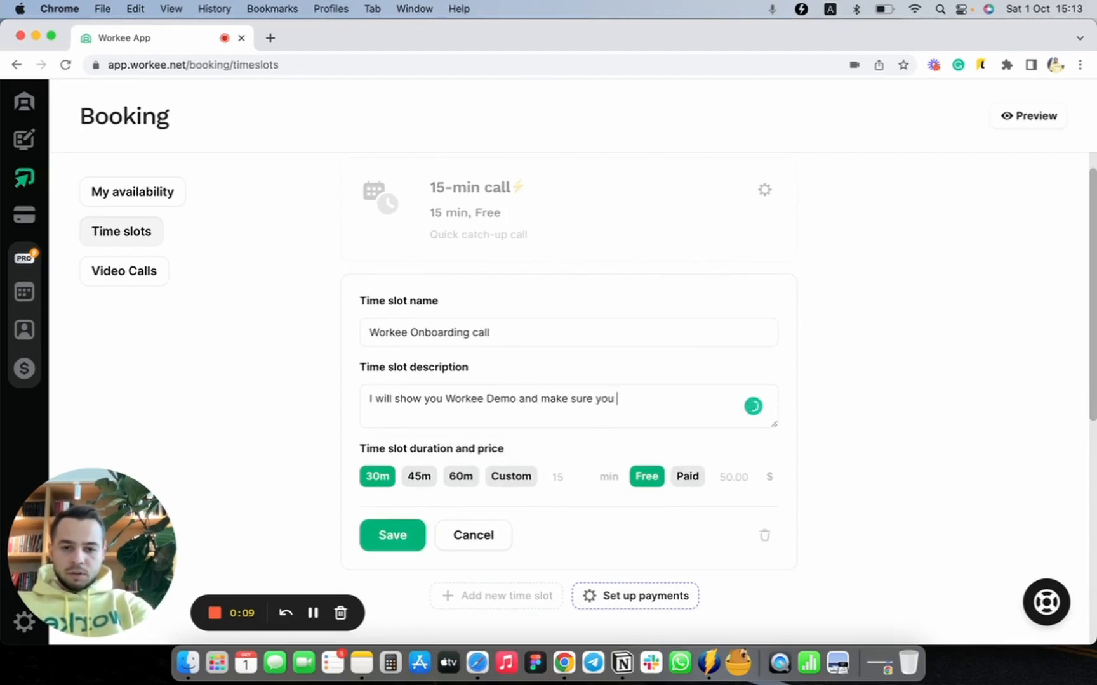
text(are co)
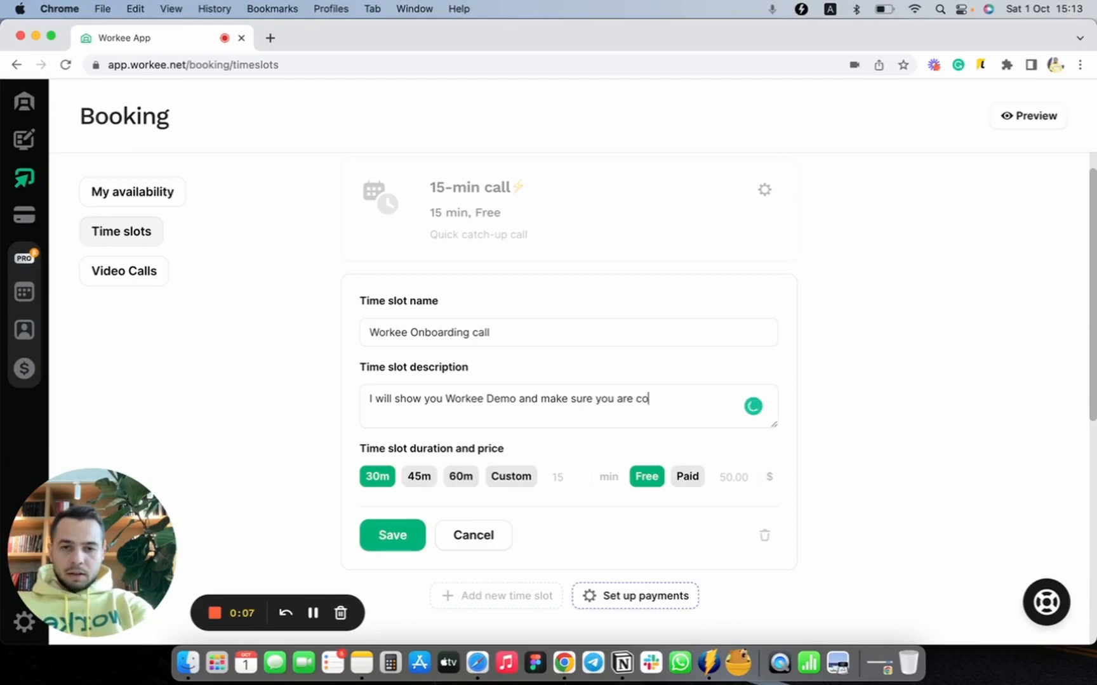
text(mfiortable )
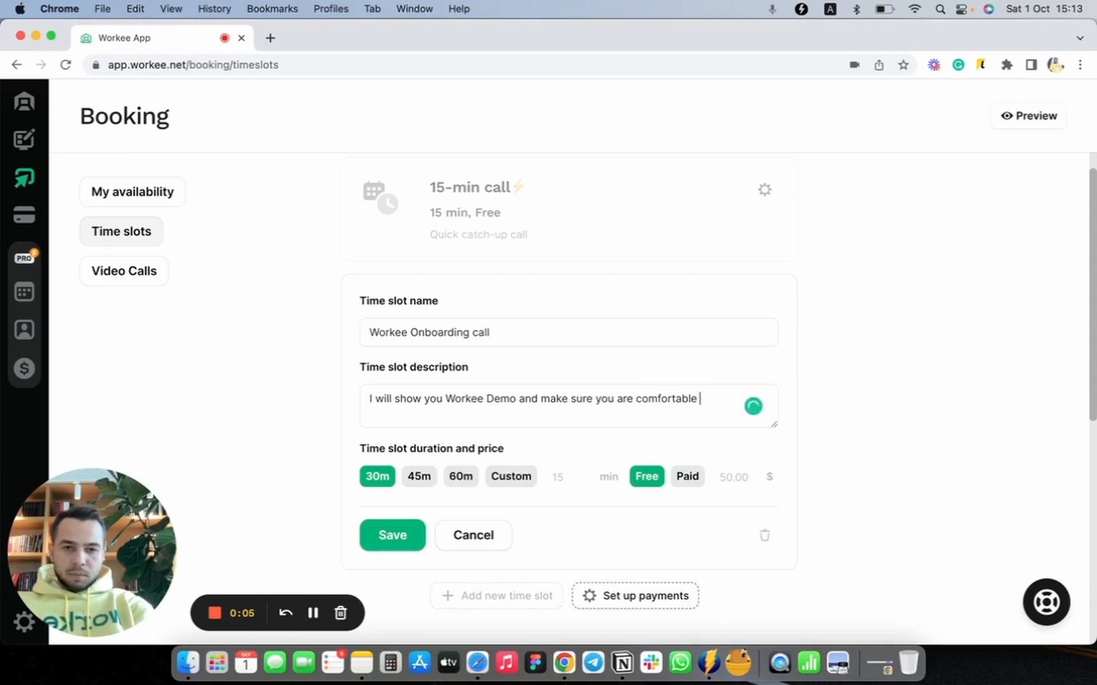
text(fith a)
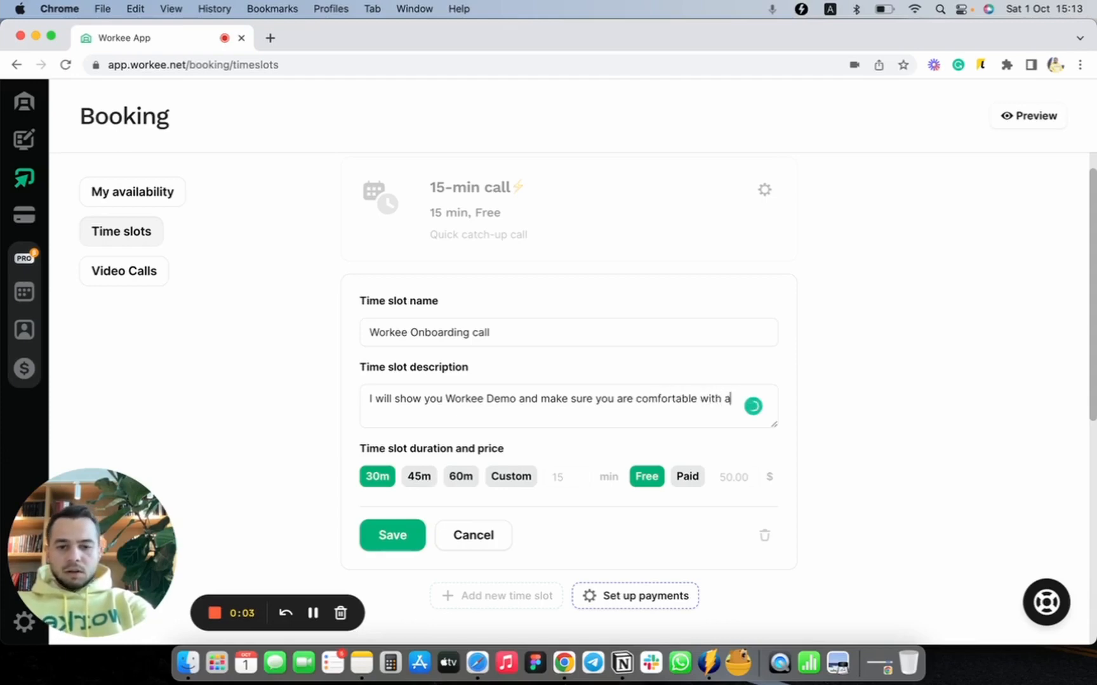
text(ll questions you ma)
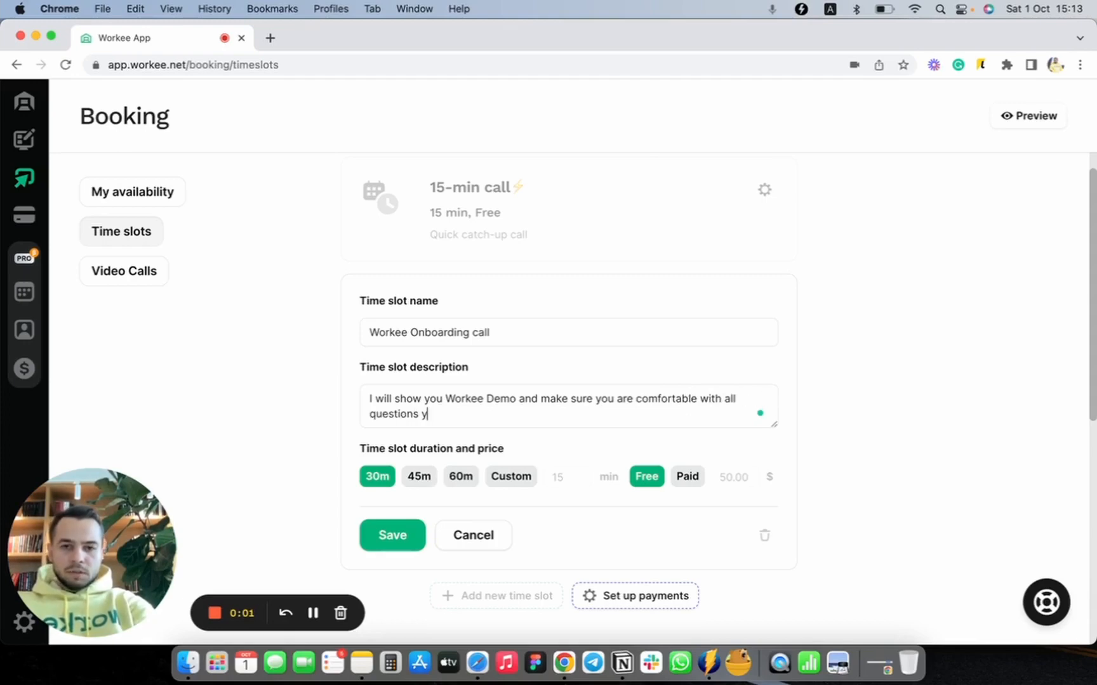
text(y have.)
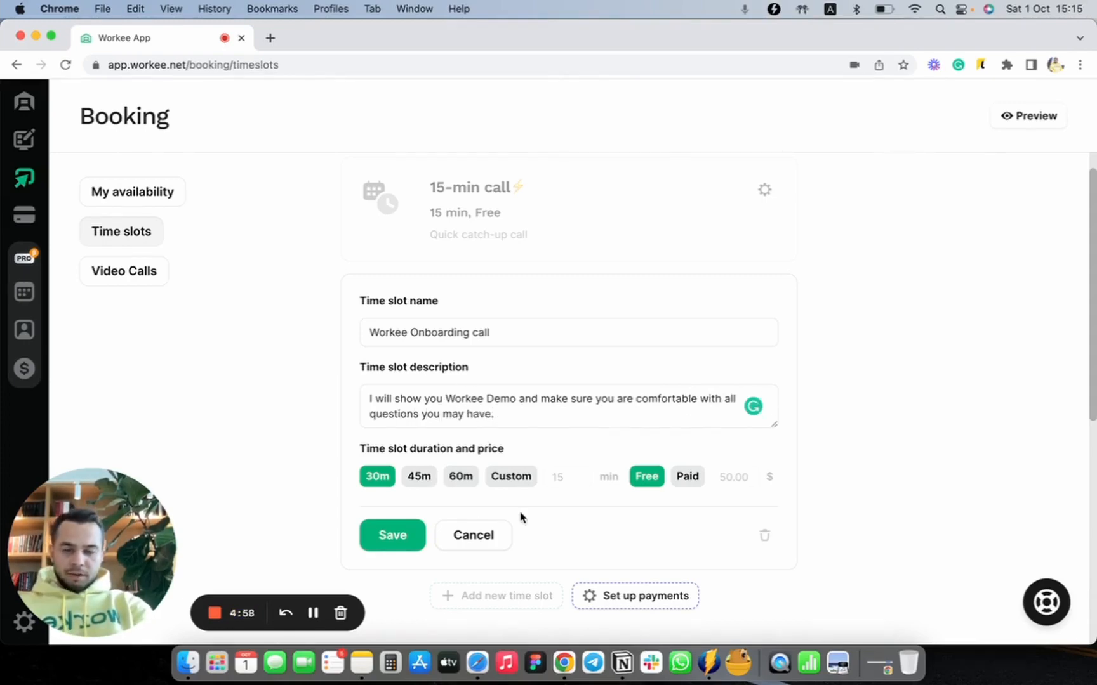
Step: Try a custom duration of 20 minutes for the onboarding call and switch it back to 30 minutes
scroll(519, 517, down, 1)
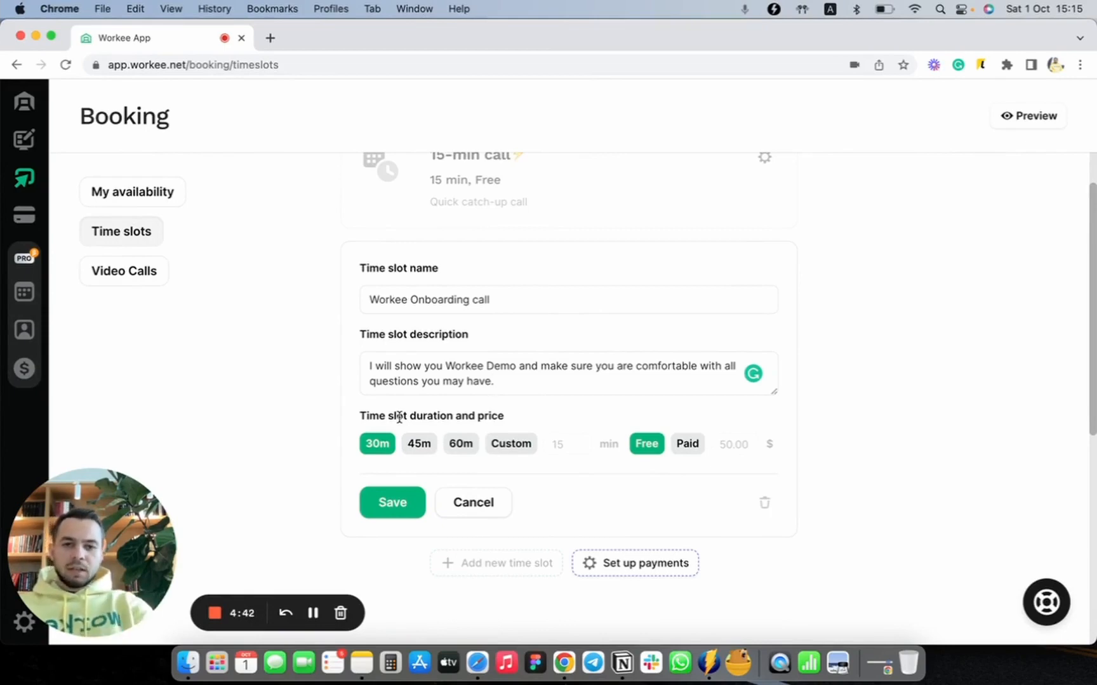
click(575, 446)
text(20)
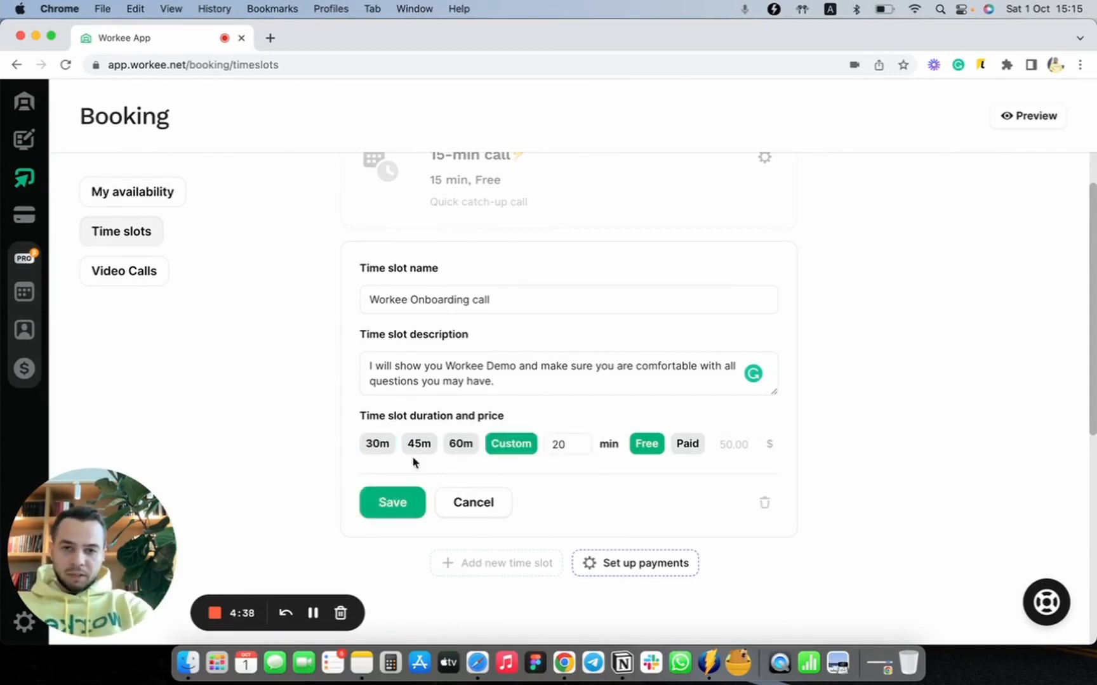
key(BackSpace)
text(30)
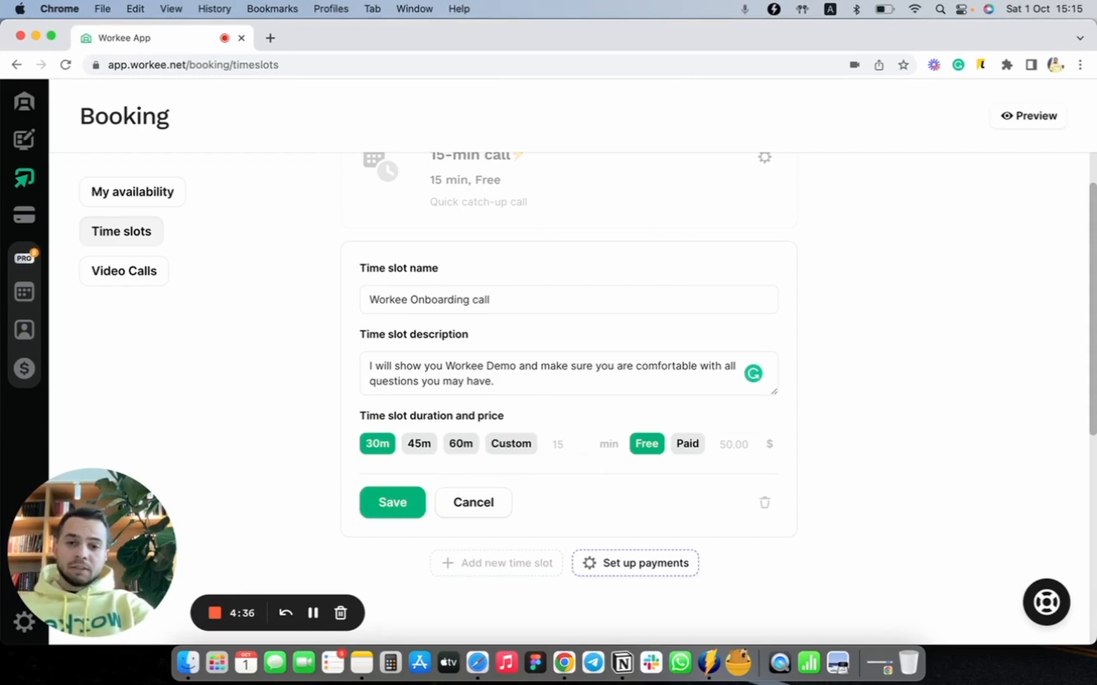
key(BackSpace)
text(0)
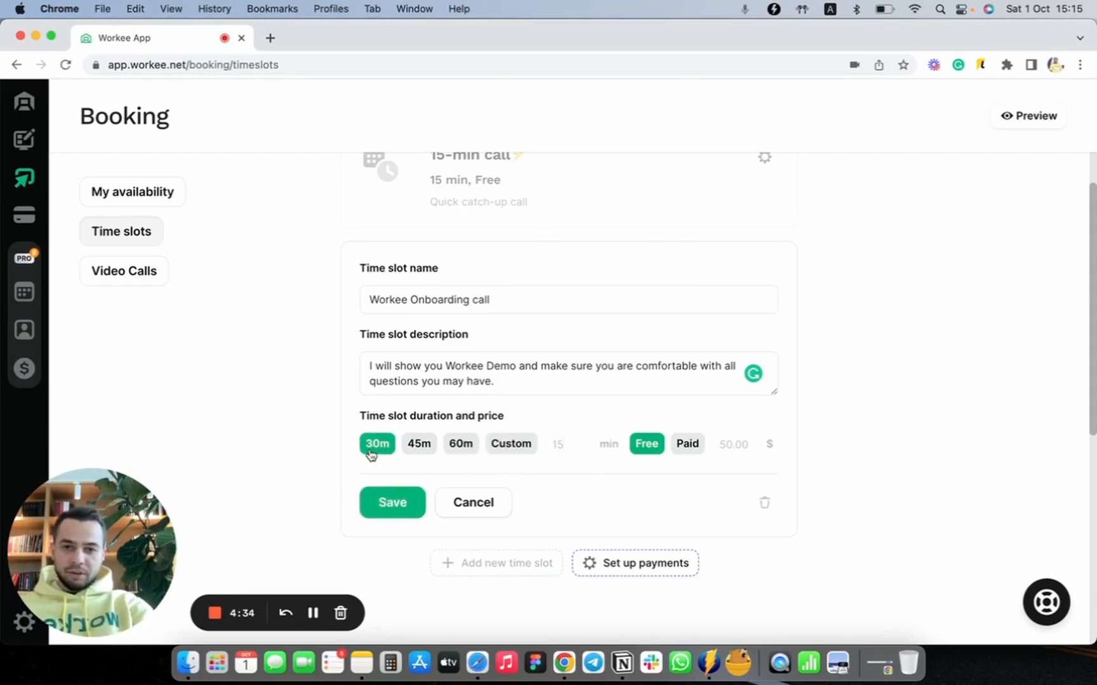
scroll(608, 498, down, 1)
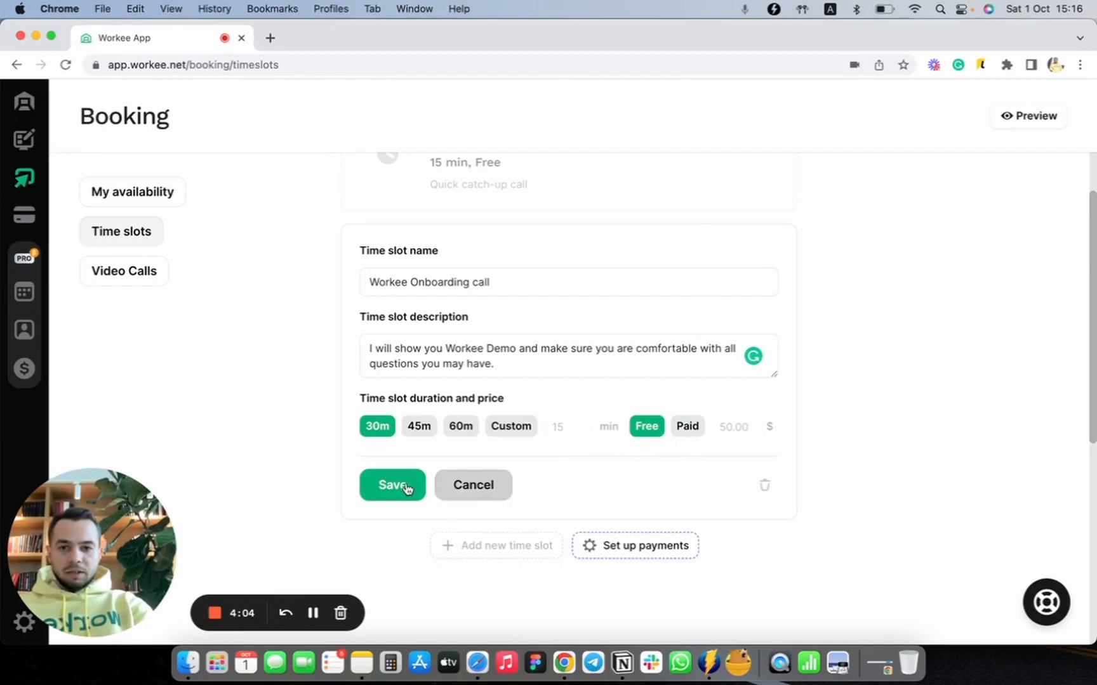
Step: Save the Workee Onboarding call time slot and check it in the time slot list
scroll(441, 495, down, 1)
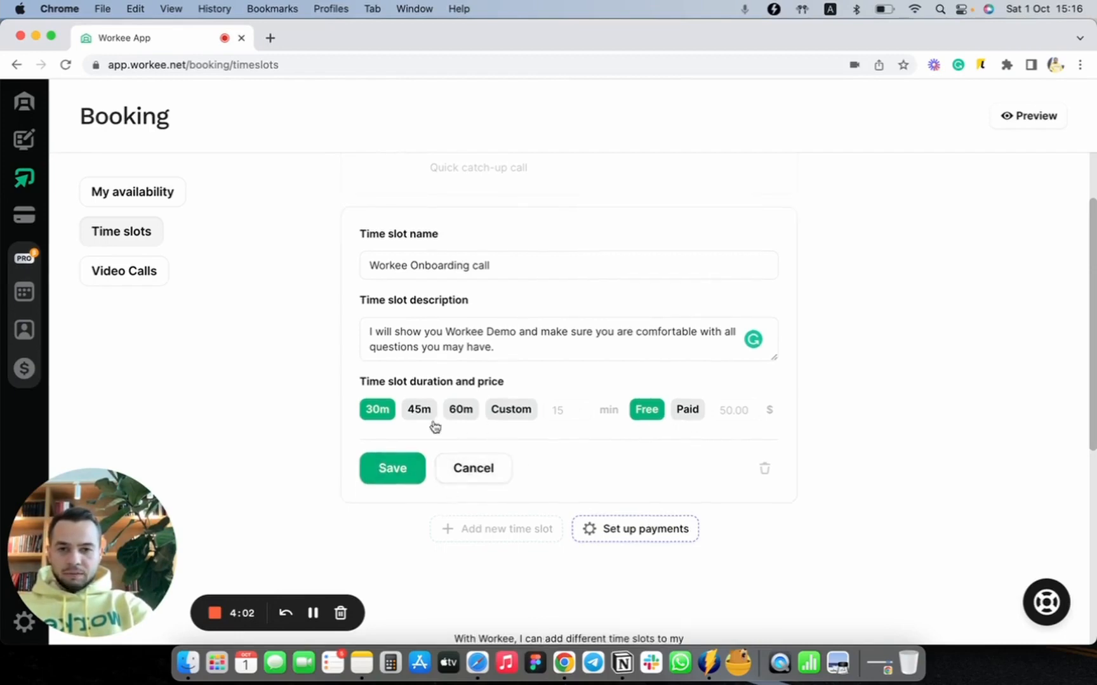
click(385, 477)
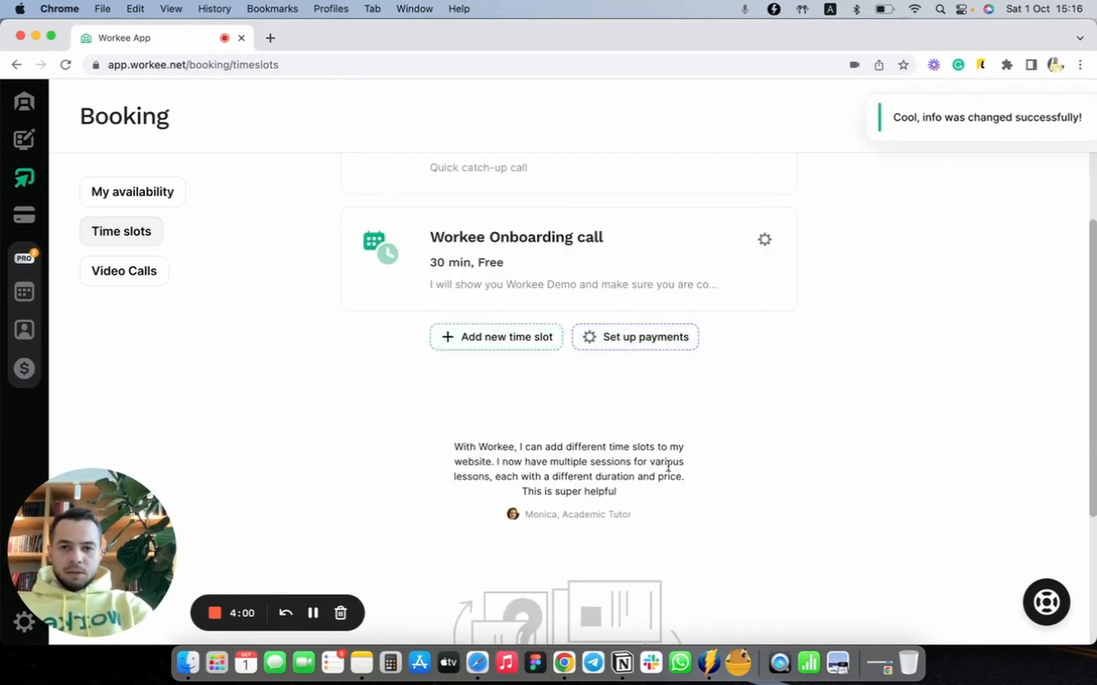
scroll(667, 468, up, 5)
scroll(622, 534, down, 2)
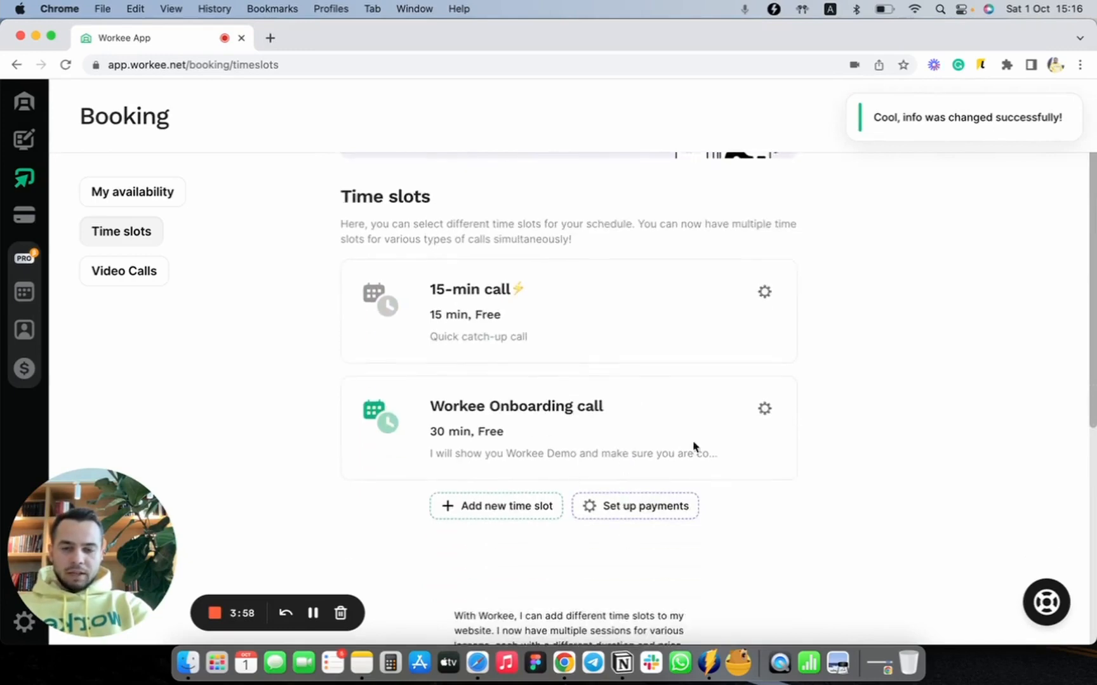
Step: Add another new time slot named "Workee General"
click(478, 507)
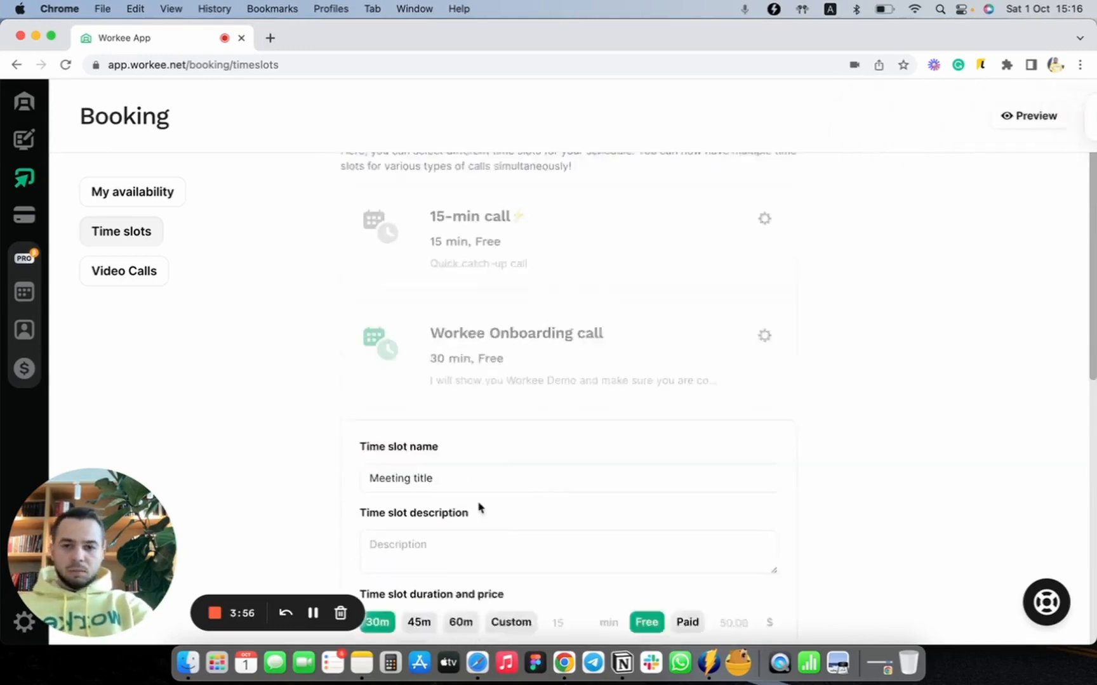
triple_click(434, 422)
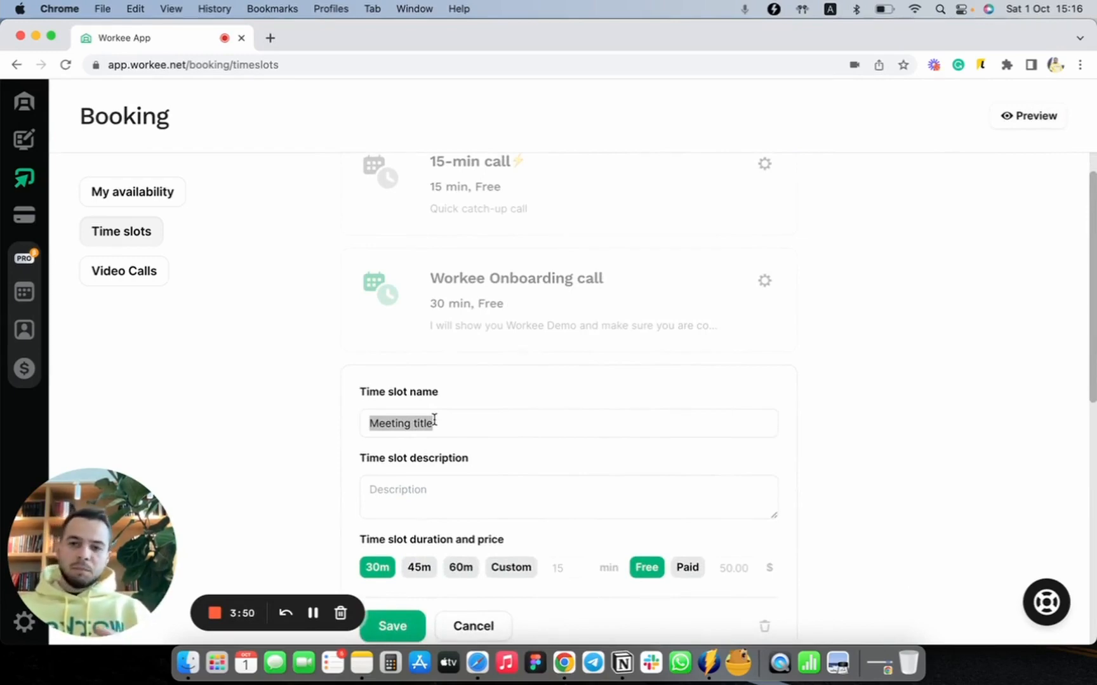
text(W)
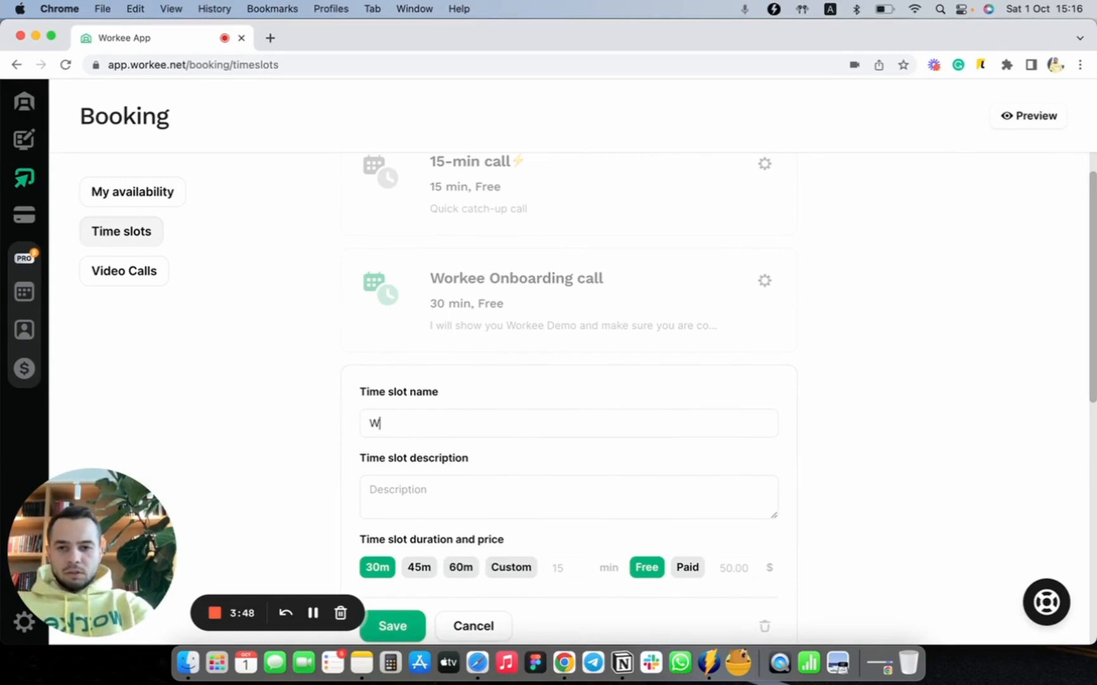
text(orkee )
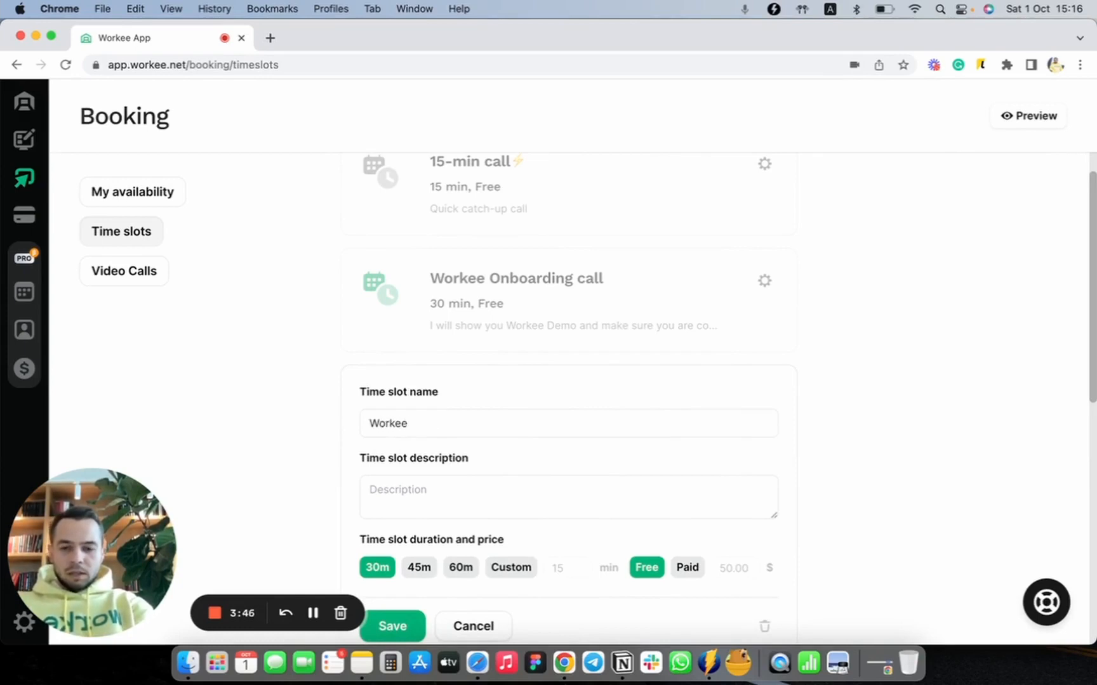
text(General)
Step: Enter "Fundraising, Business partners, Hiring, etc." as the description of the Workee General time slot
key(Tab)
text(Fun)
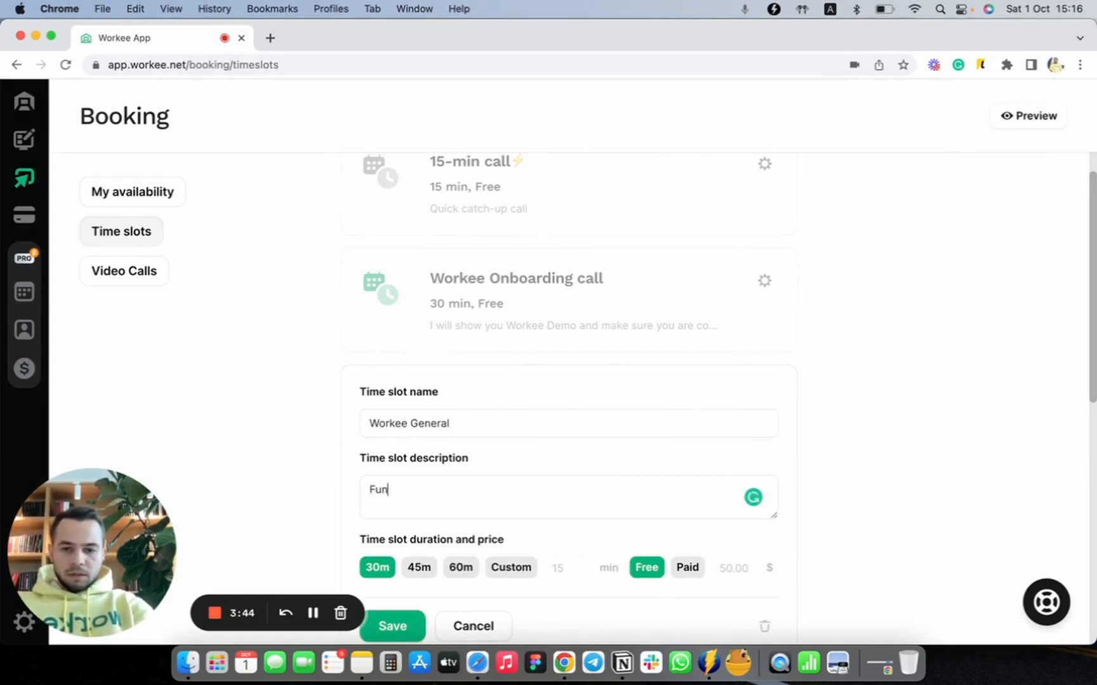
text(draising, B)
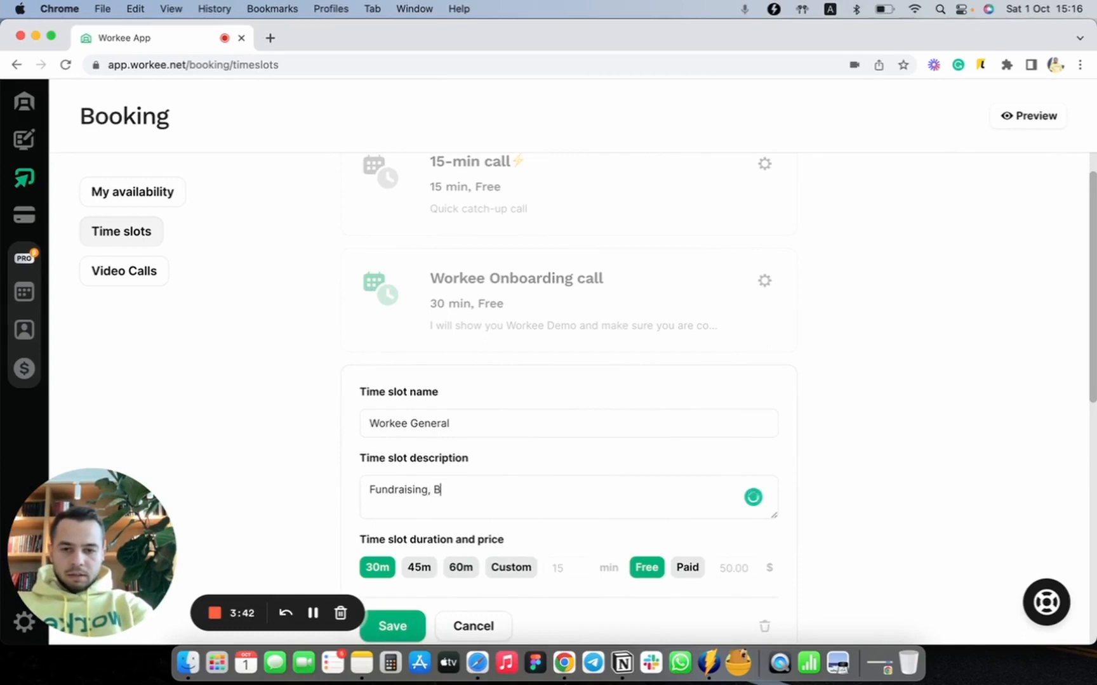
text(usiness partners)
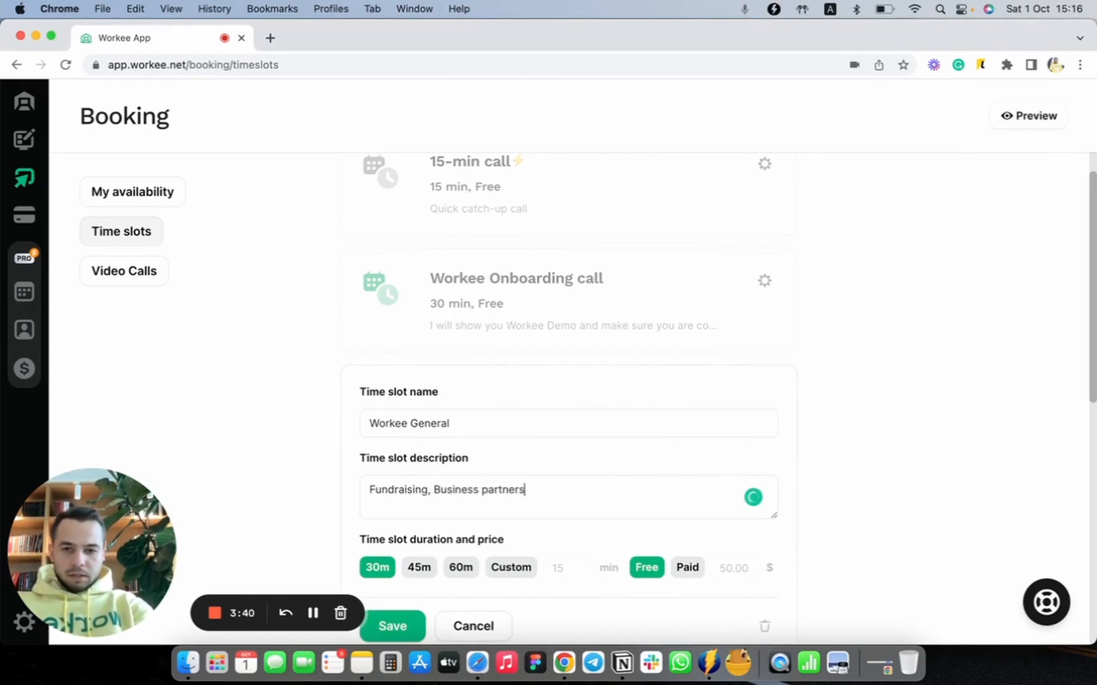
text(, Hiri)
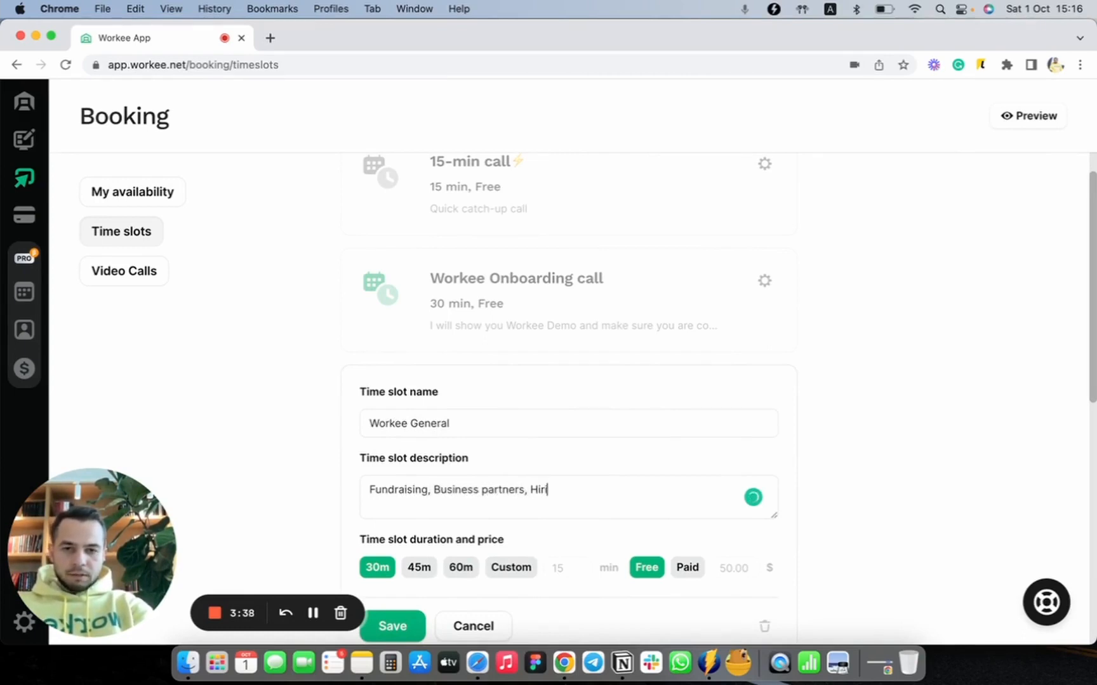
text(ng , etc.)
key(BackSpace)
key(BackSpace)
key(BackSpace)
key(BackSpace)
key(BackSpace)
key(BackSpace)
key(BackSpace)
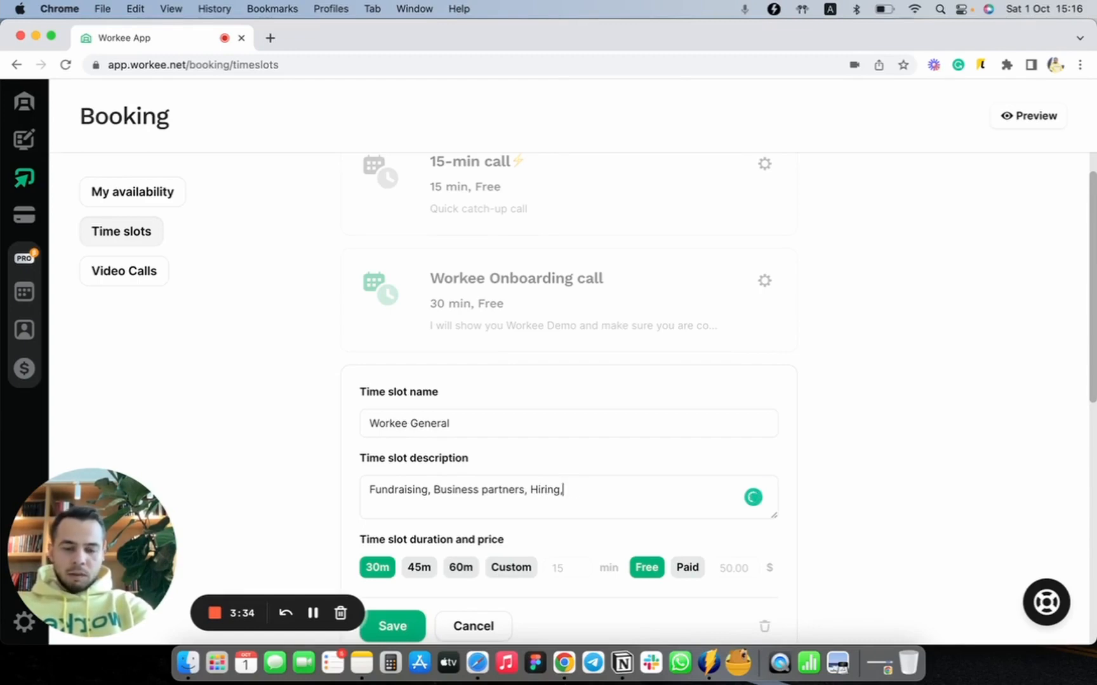
text(, etc.)
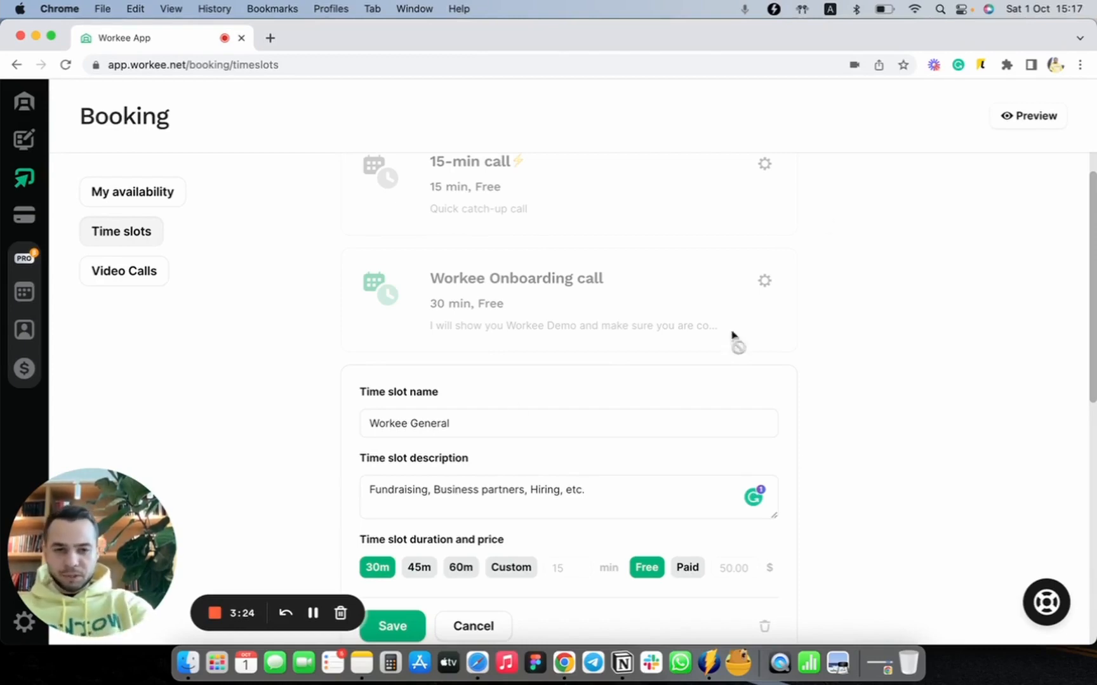
Step: Set a custom duration of 40 minutes for the Workee General time slot and save it as free
scroll(925, 534, down, 2)
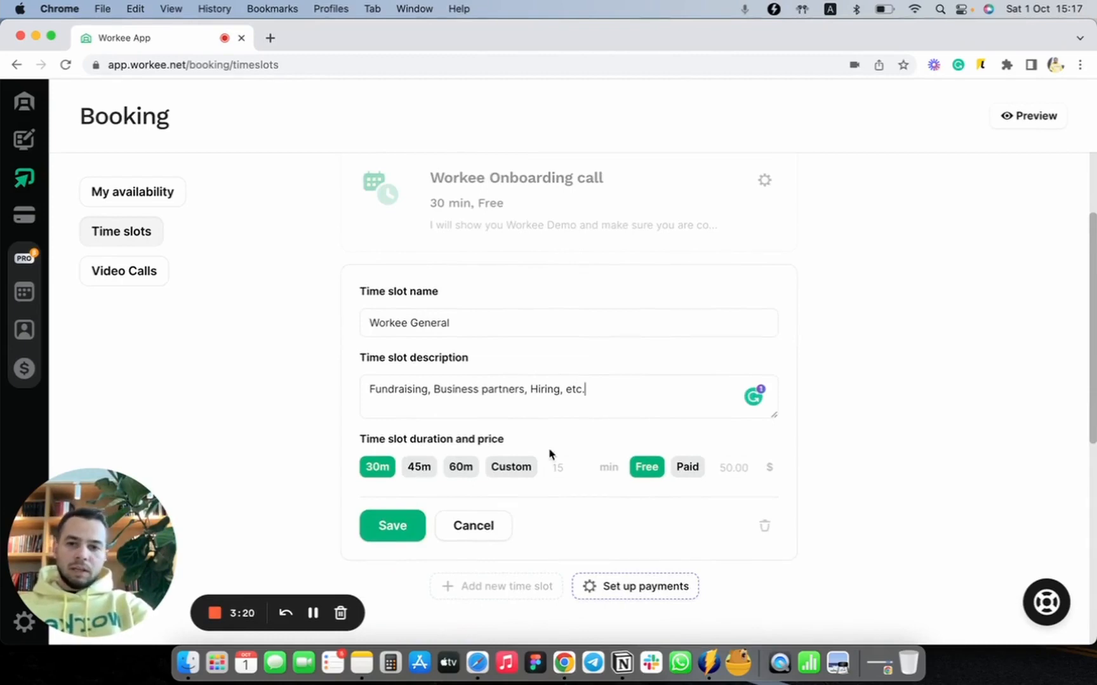
click(575, 465)
text(40)
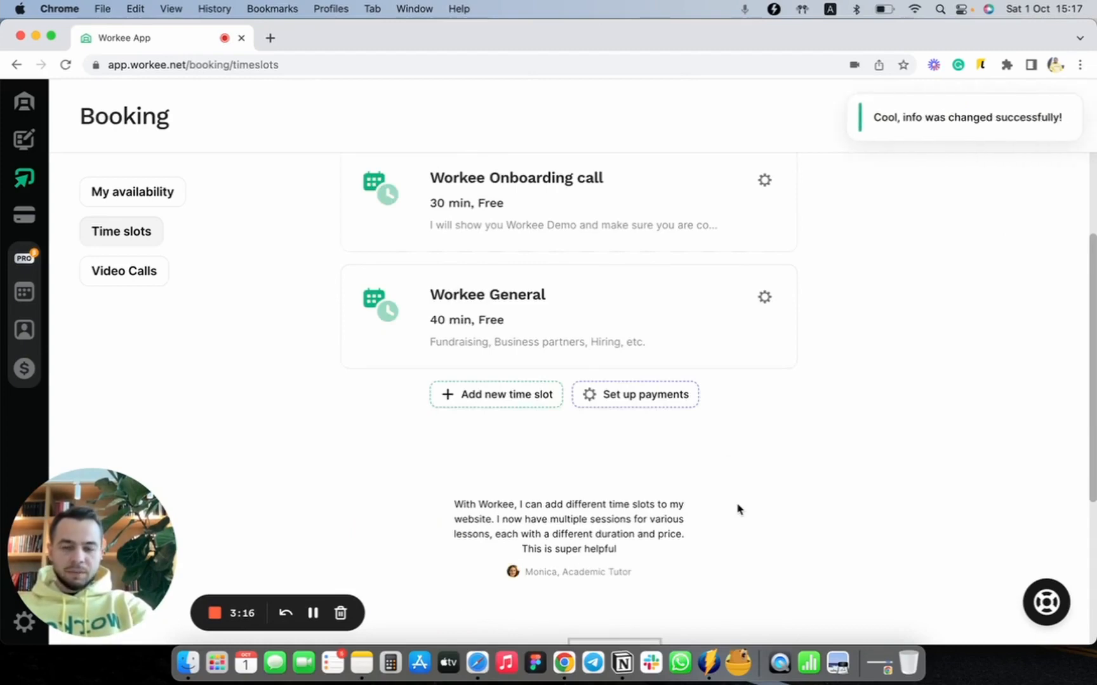
Step: Switch on the existing 15-min call time slot
scroll(737, 510, up, 3)
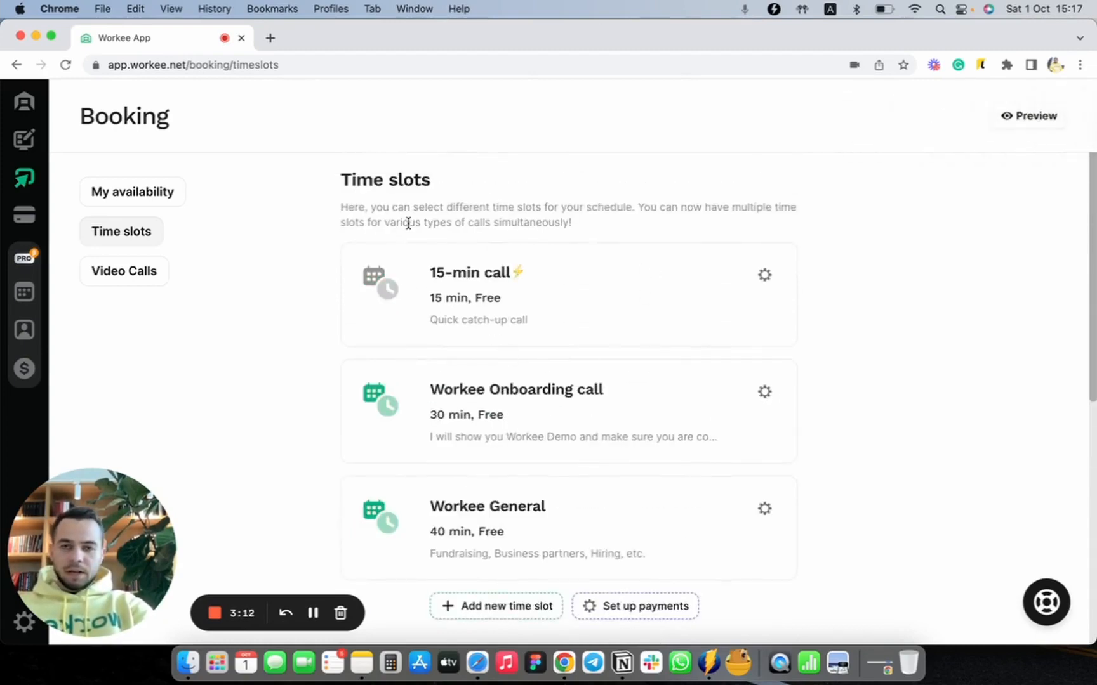
click(763, 276)
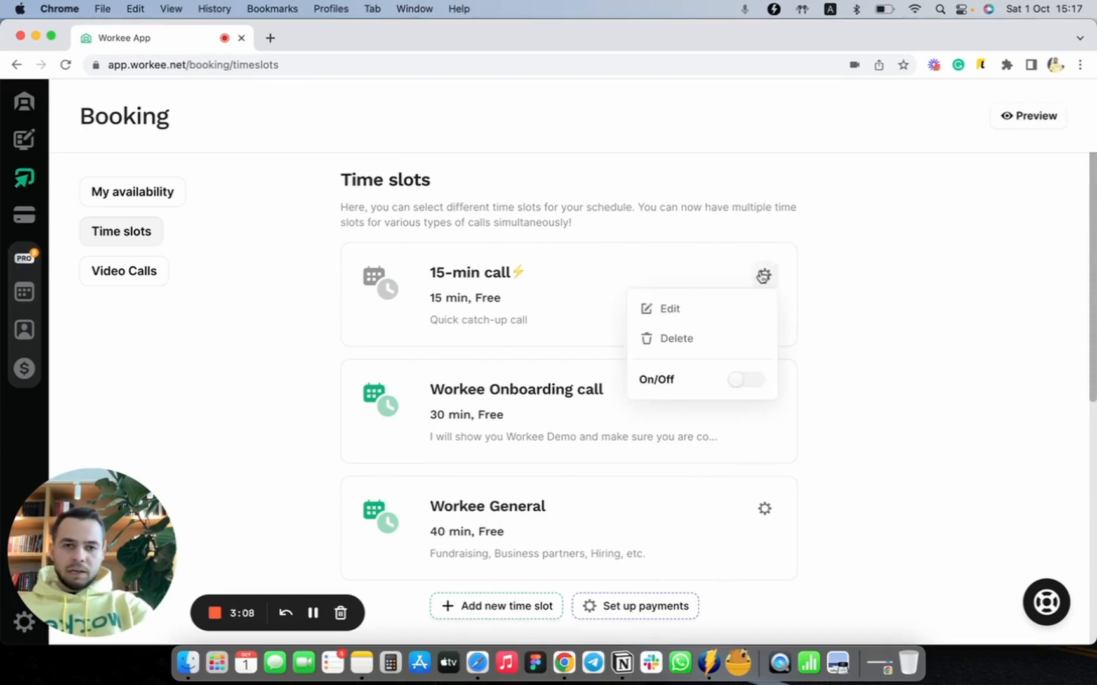
click(757, 388)
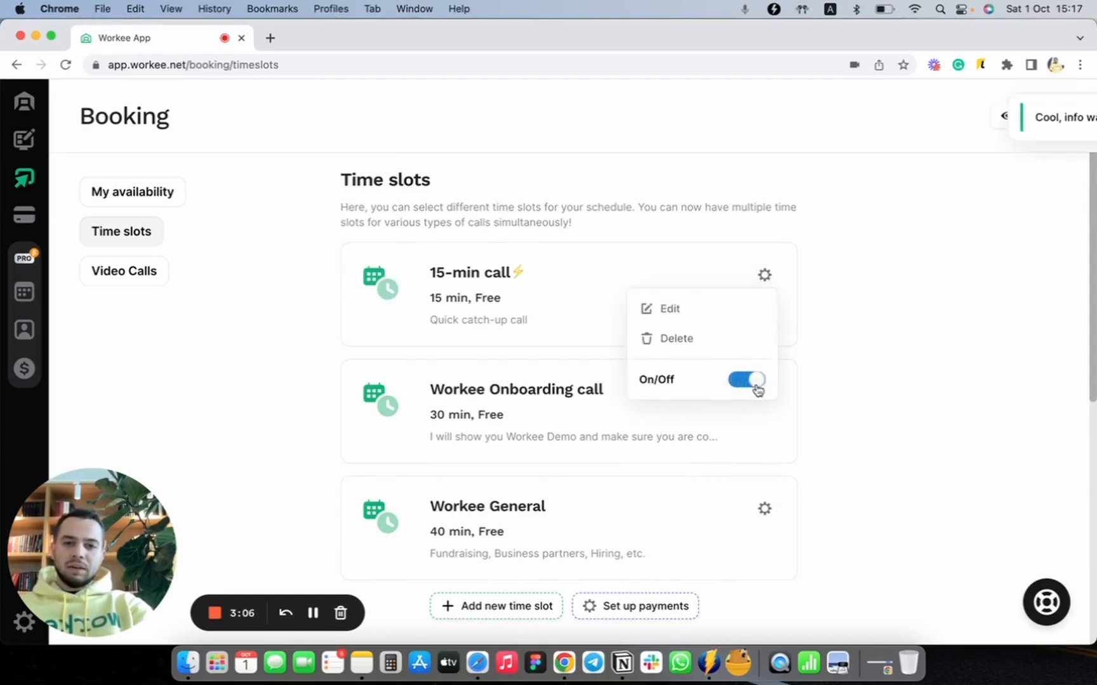
Step: Look over the list of configured booking time slots with their durations, prices and descriptions
scroll(467, 299, down, 1)
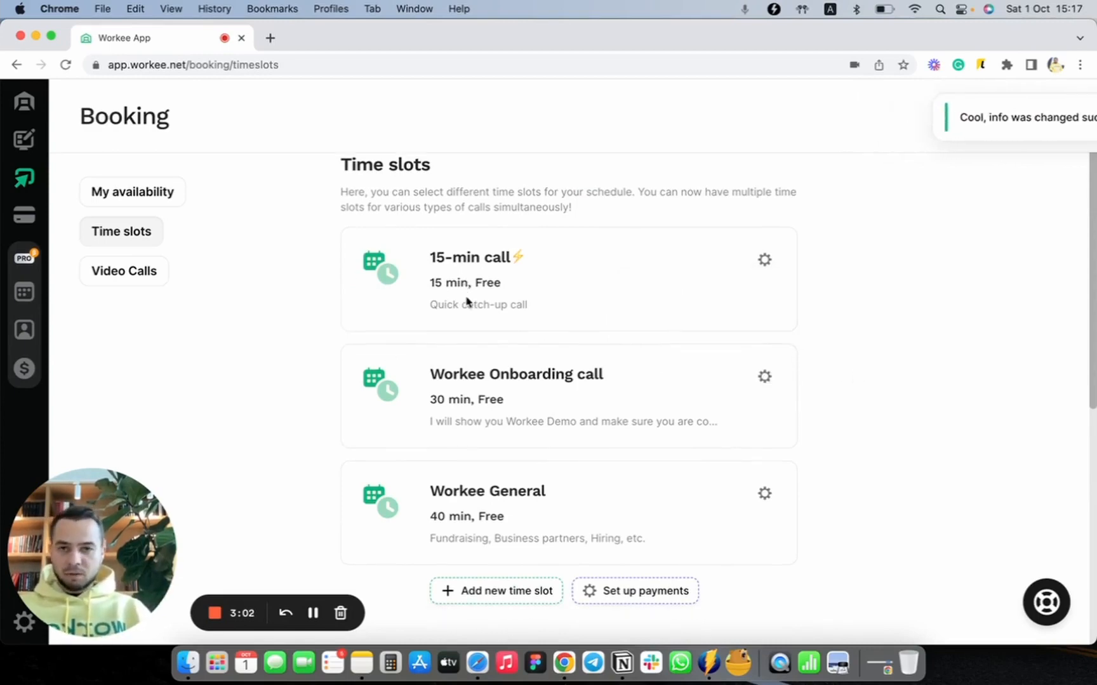
scroll(614, 339, down, 2)
scroll(614, 339, up, 3)
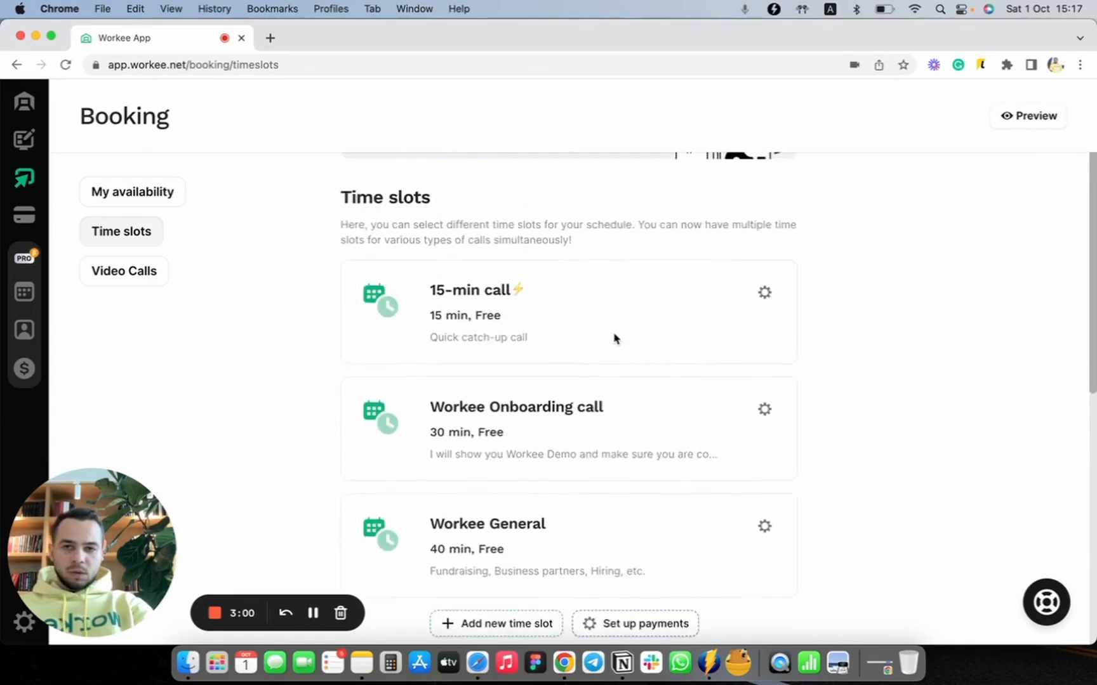
scroll(614, 339, down, 2)
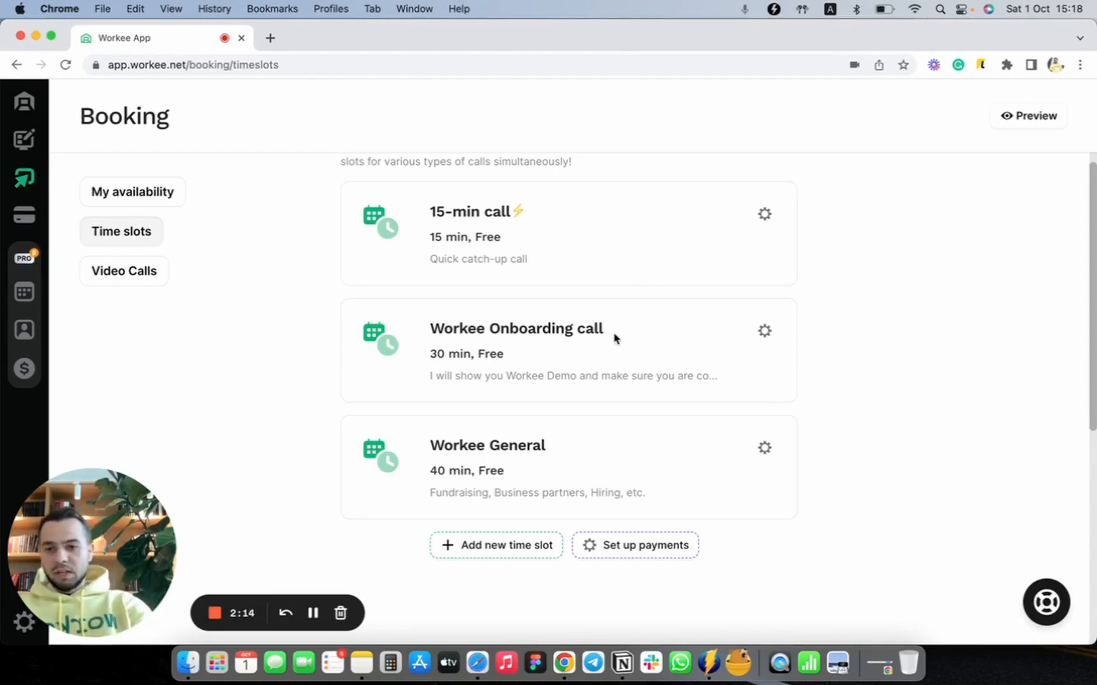
scroll(613, 338, up, 2)
scroll(572, 335, down, 2)
scroll(549, 323, up, 4)
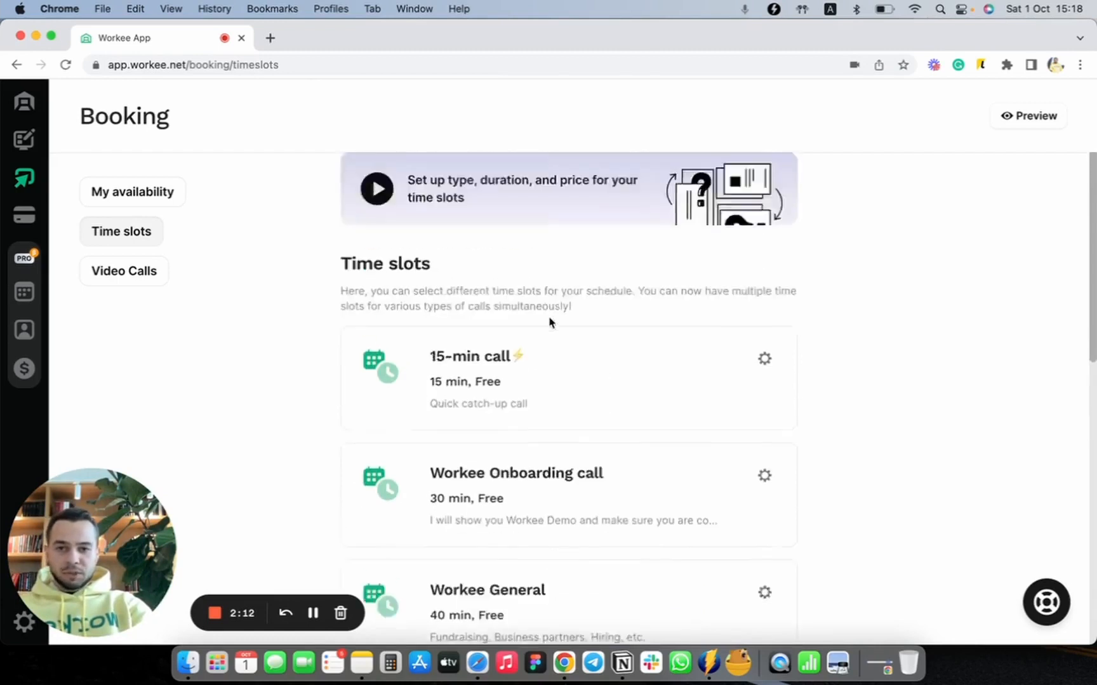
scroll(550, 322, up, 1)
scroll(548, 318, down, 3)
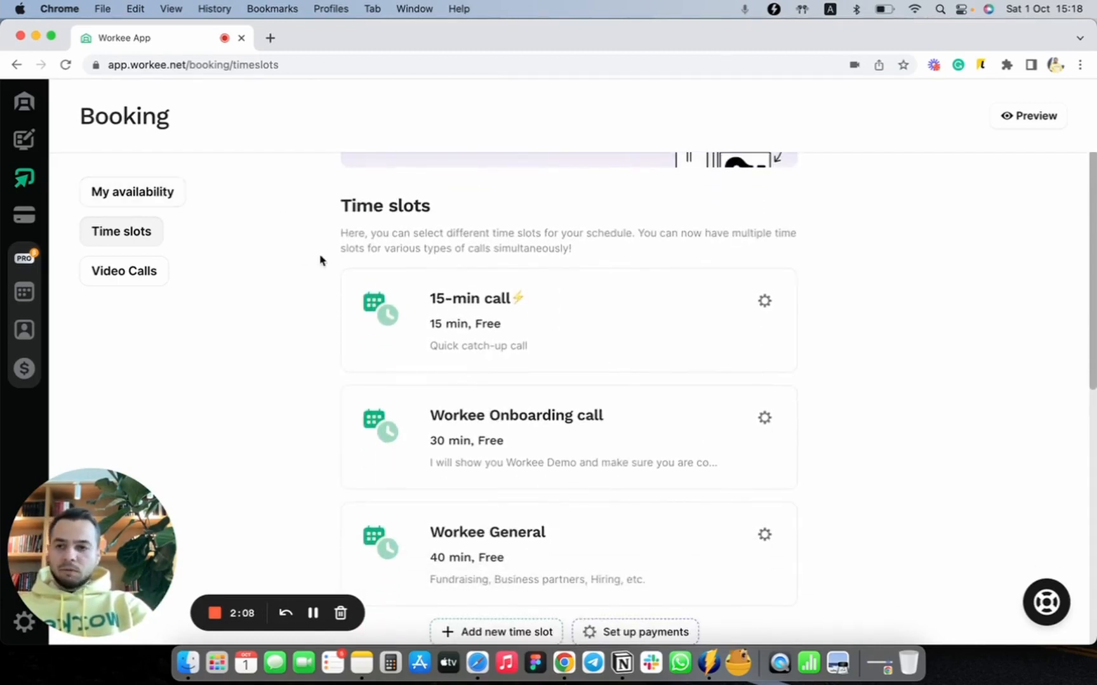
Step: Open the booking Video Calls settings and look over the available video call services
click(158, 284)
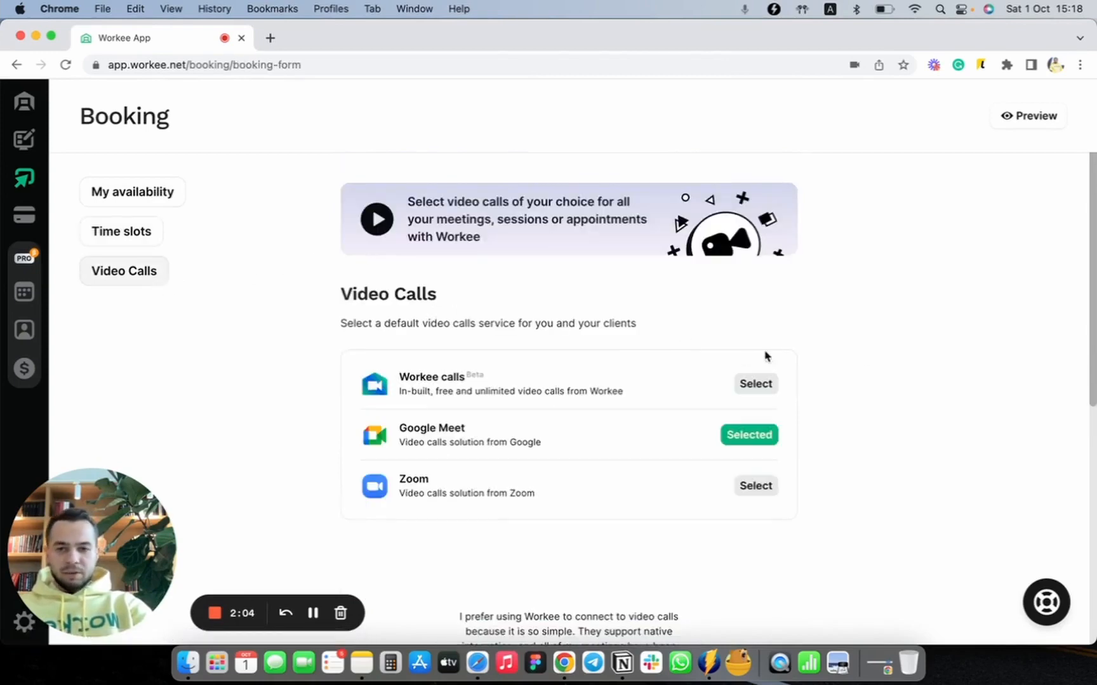
scroll(876, 358, down, 2)
scroll(877, 357, up, 2)
scroll(876, 357, down, 2)
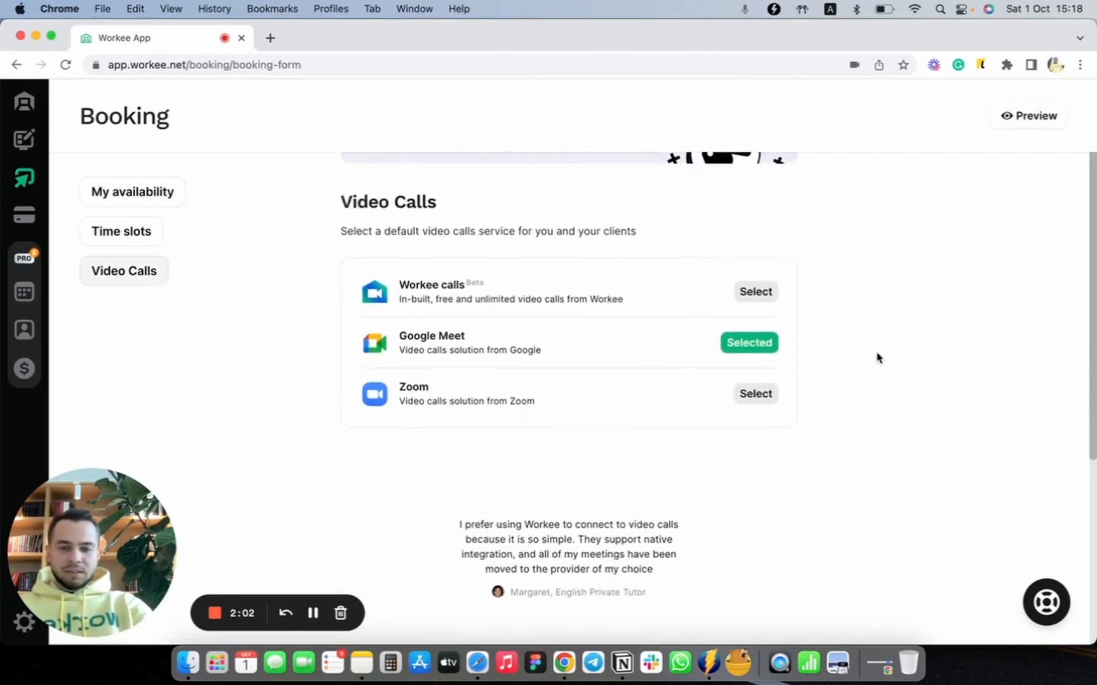
Step: Try to select Zoom as the default video call service and dismiss the request to connect an account
scroll(876, 357, up, 2)
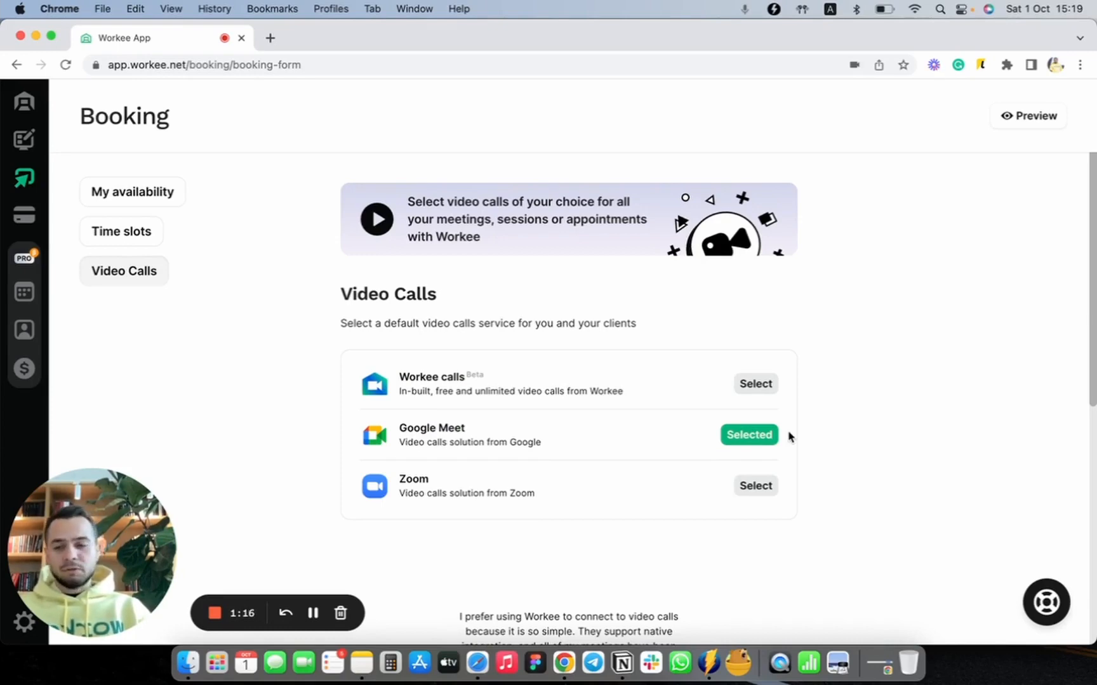
click(757, 487)
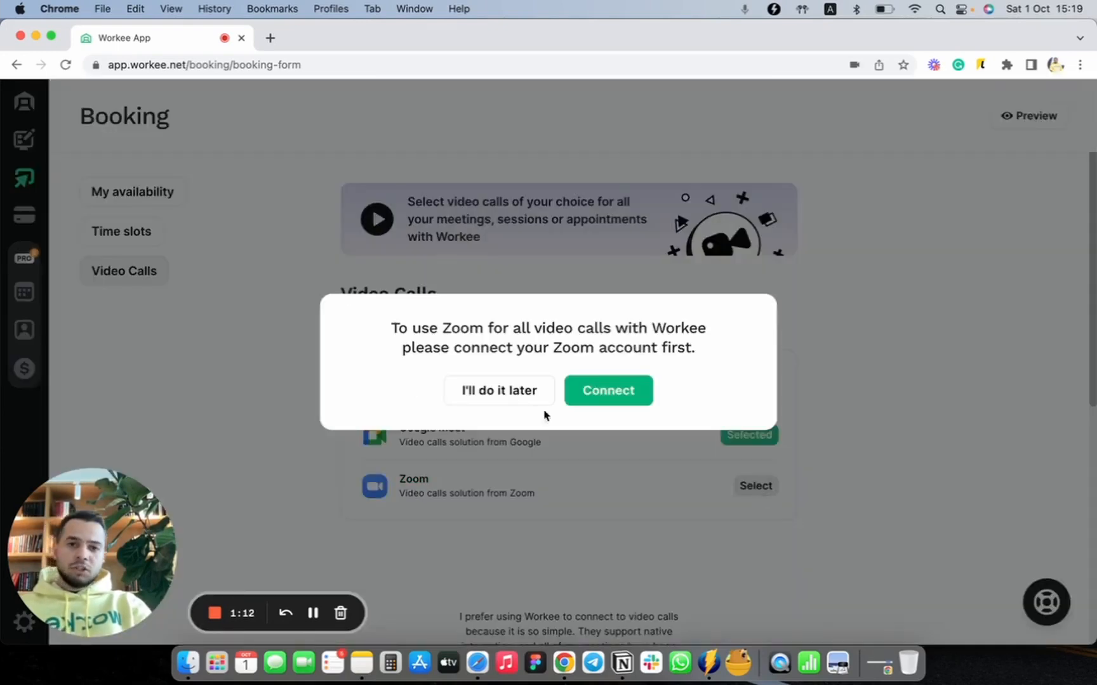
click(904, 375)
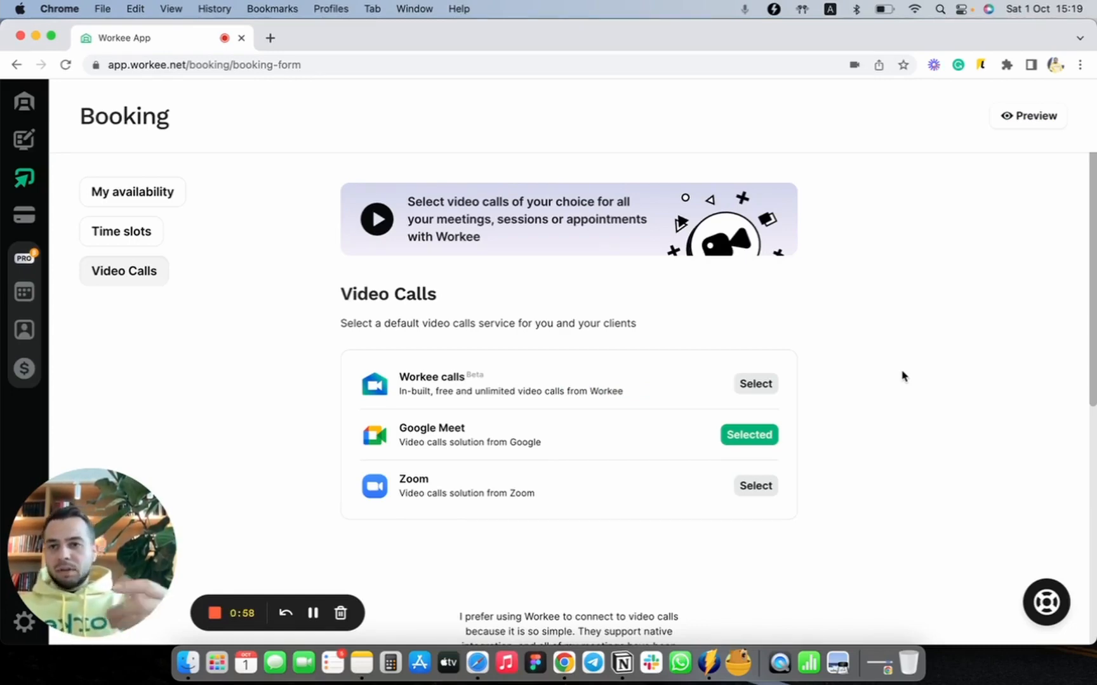
Step: Return to the availability settings and review the working-hour schedules and the date overrides
click(112, 188)
scroll(493, 385, down, 2)
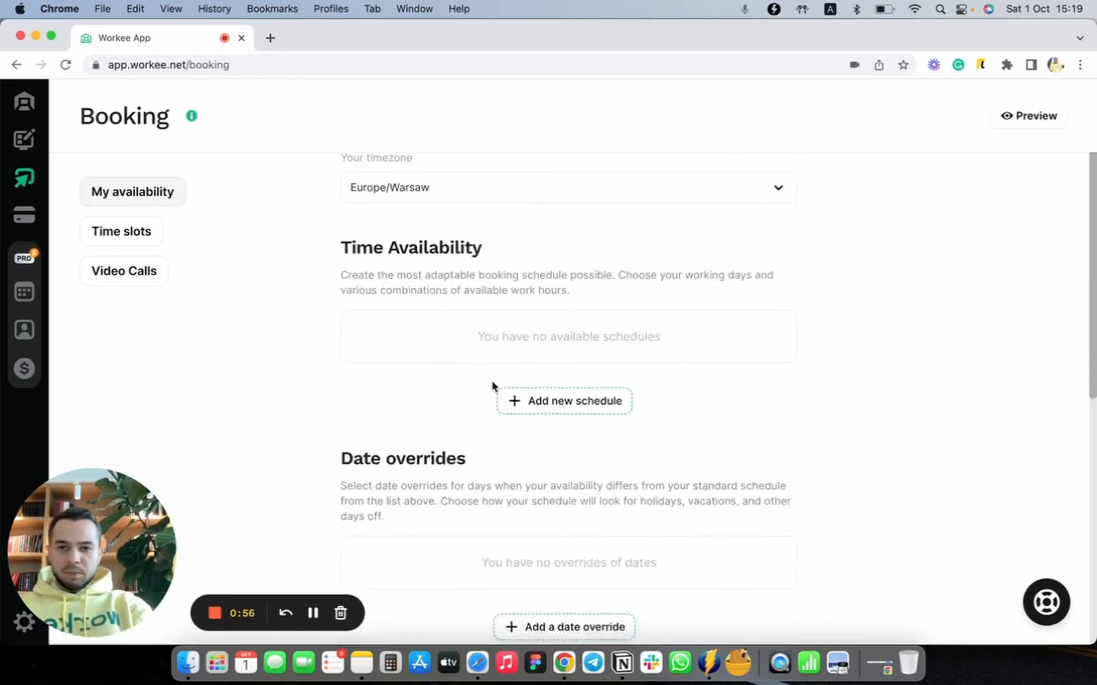
scroll(656, 444, down, 3)
scroll(656, 444, up, 2)
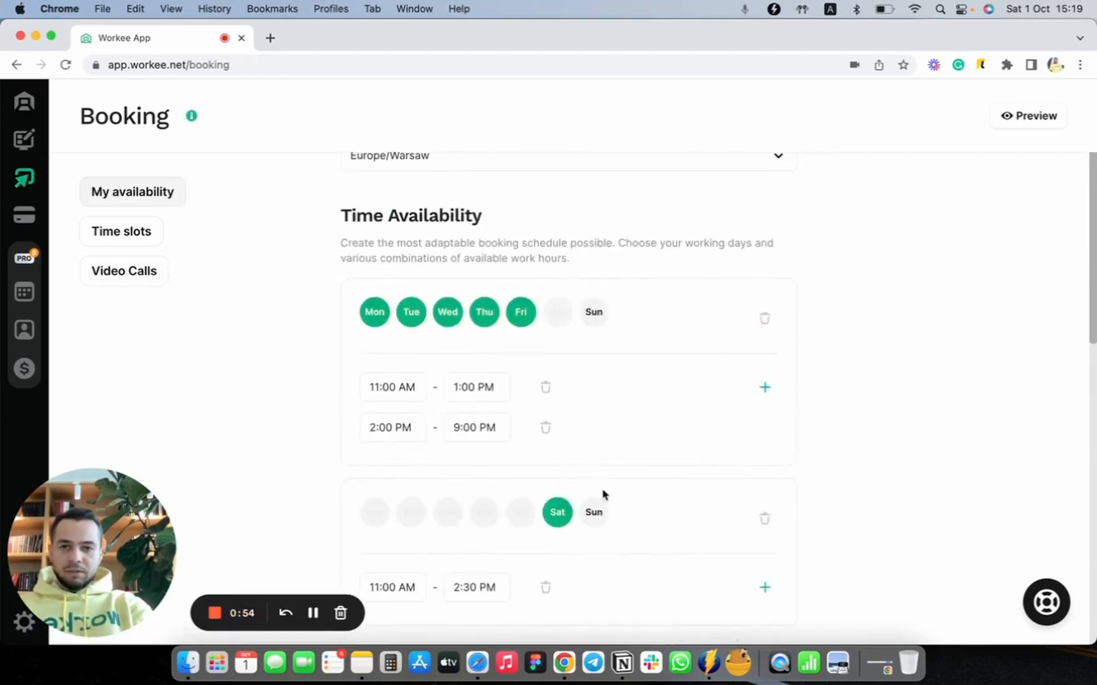
scroll(602, 494, down, 3)
scroll(603, 494, up, 3)
scroll(602, 495, down, 8)
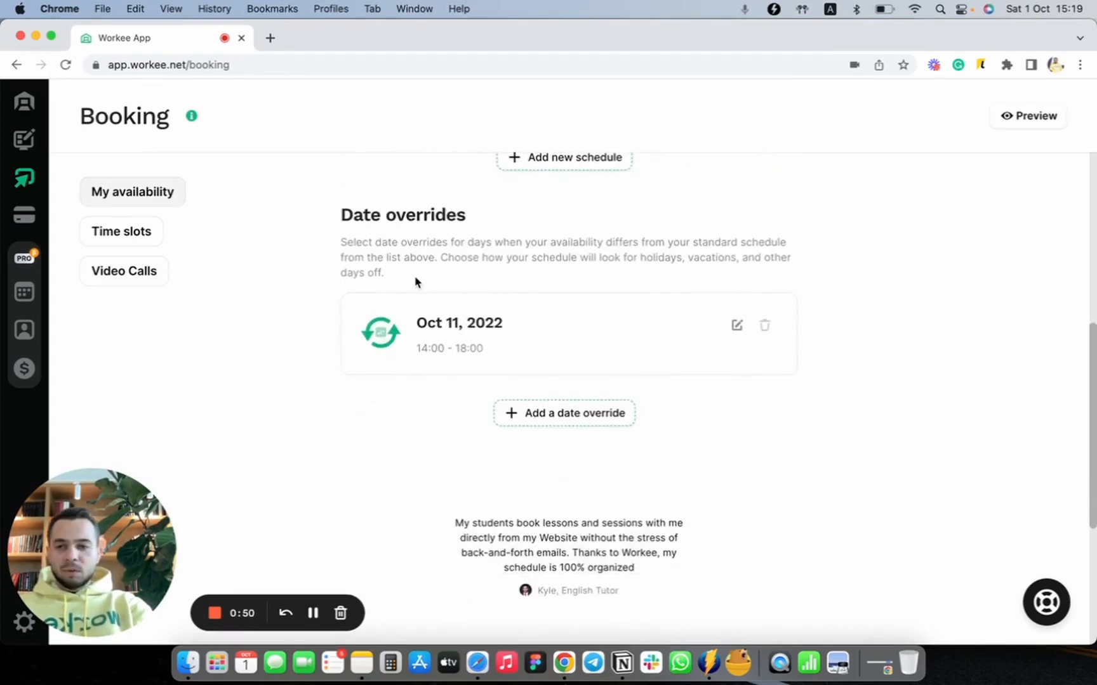
Step: Review the booking time slots once more and go back to the Video Calls settings
click(145, 239)
scroll(580, 386, down, 3)
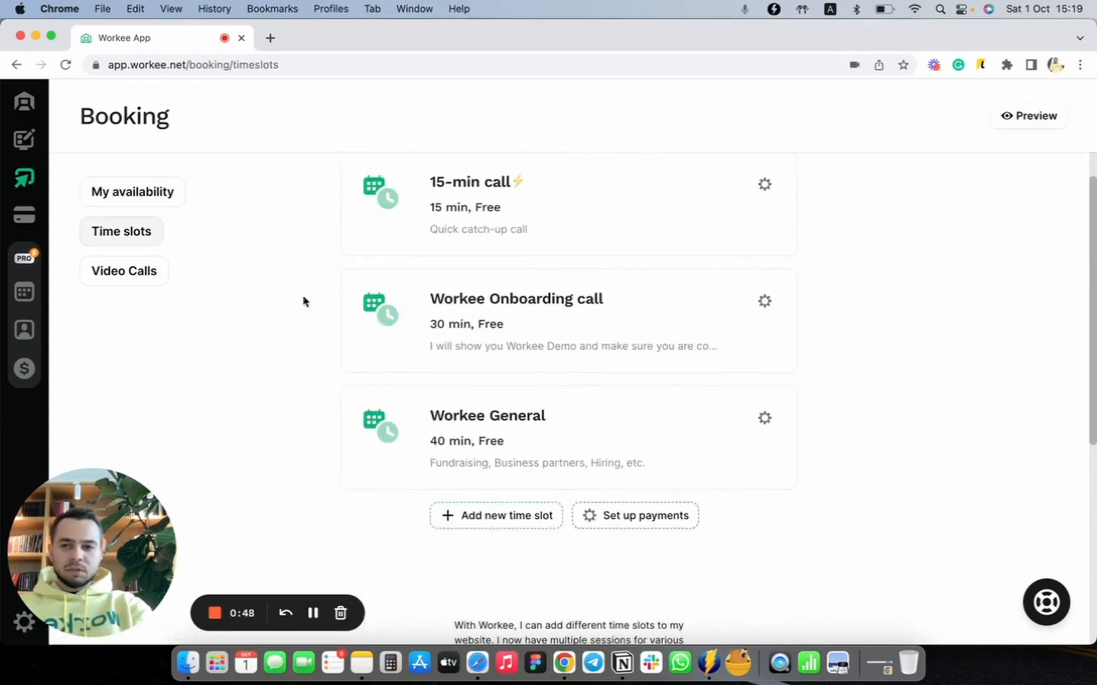
click(130, 277)
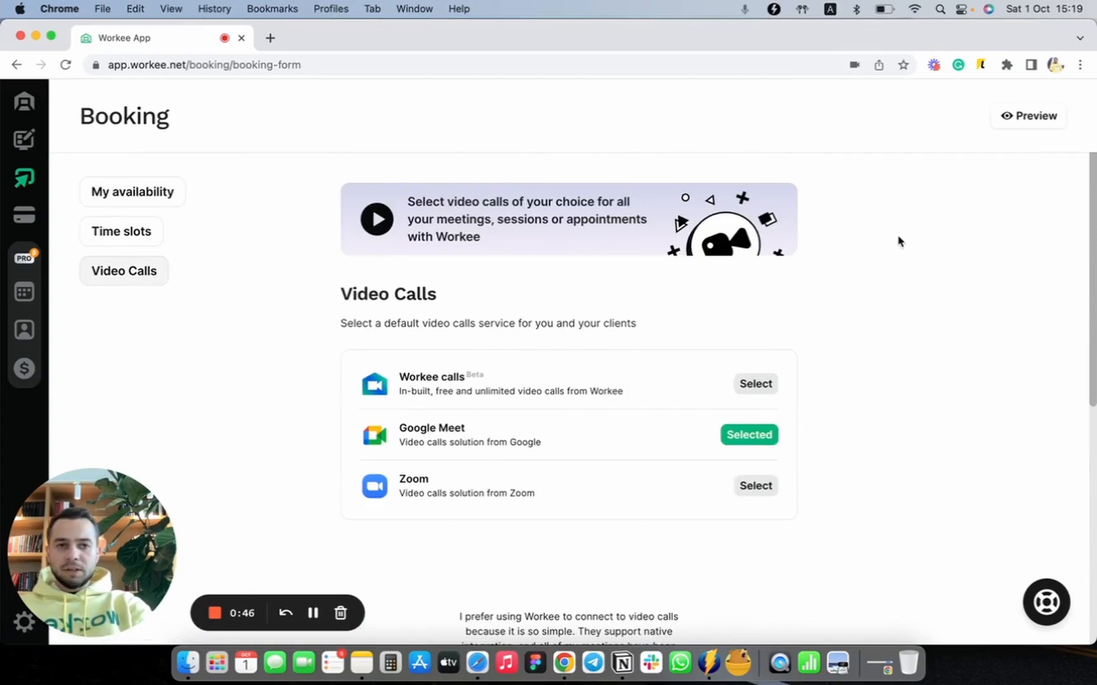
Step: Preview the public Workee website and look through its page down to the contact details
click(1033, 121)
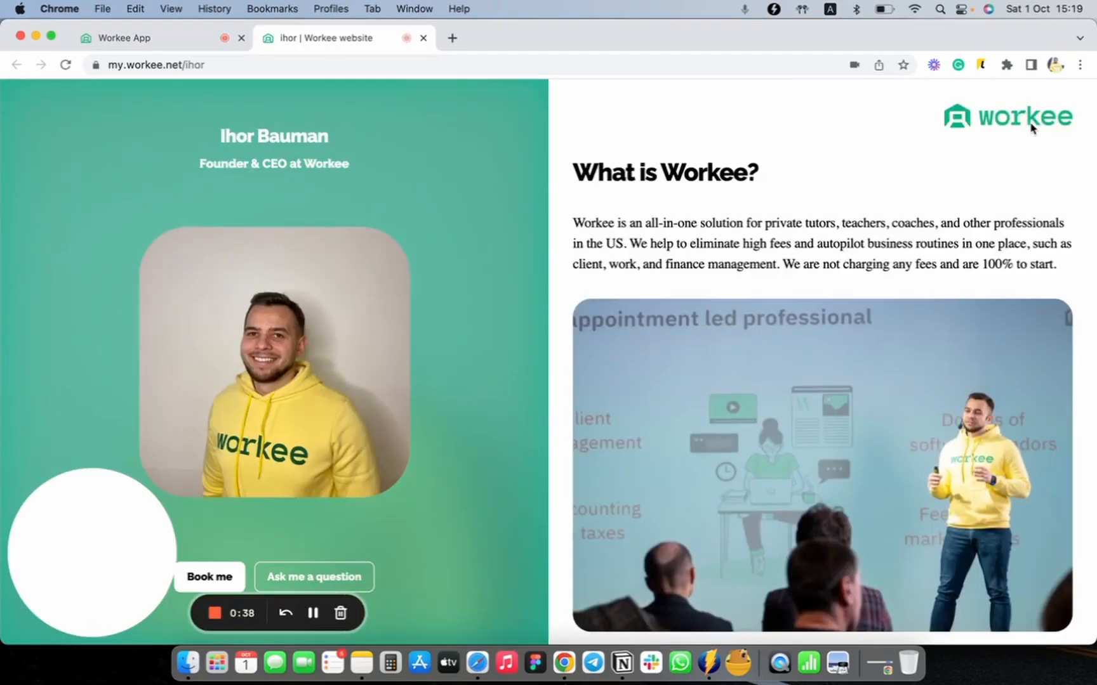
scroll(588, 262, down, 5)
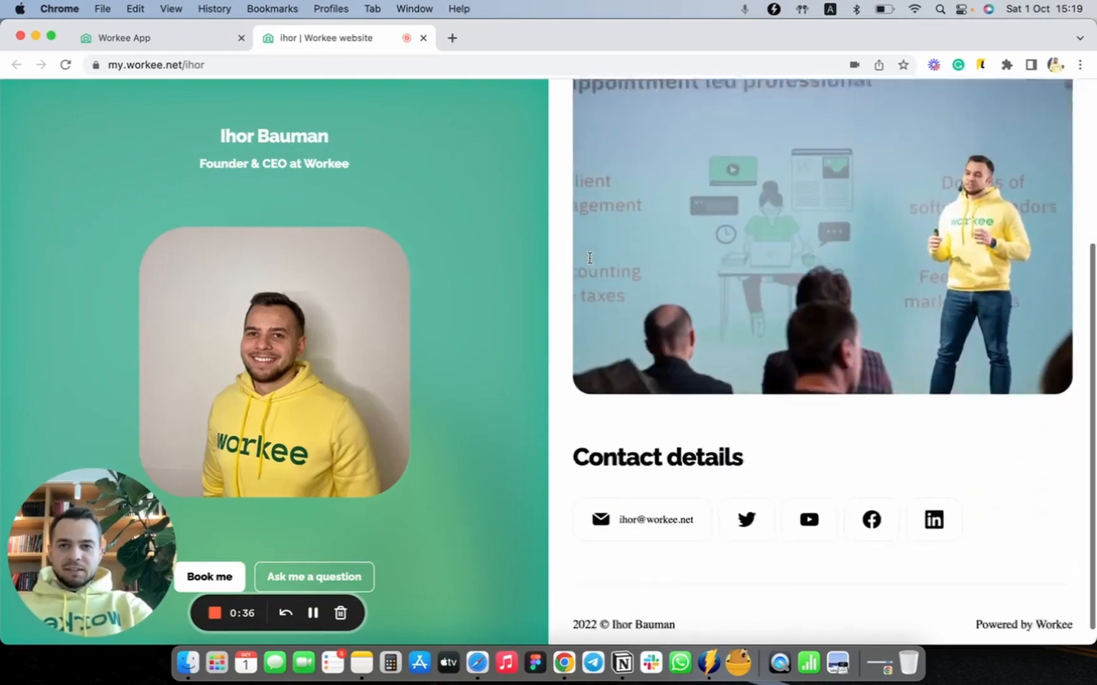
Step: Start a booking from the public website and choose the free 15-min call
scroll(588, 262, up, 5)
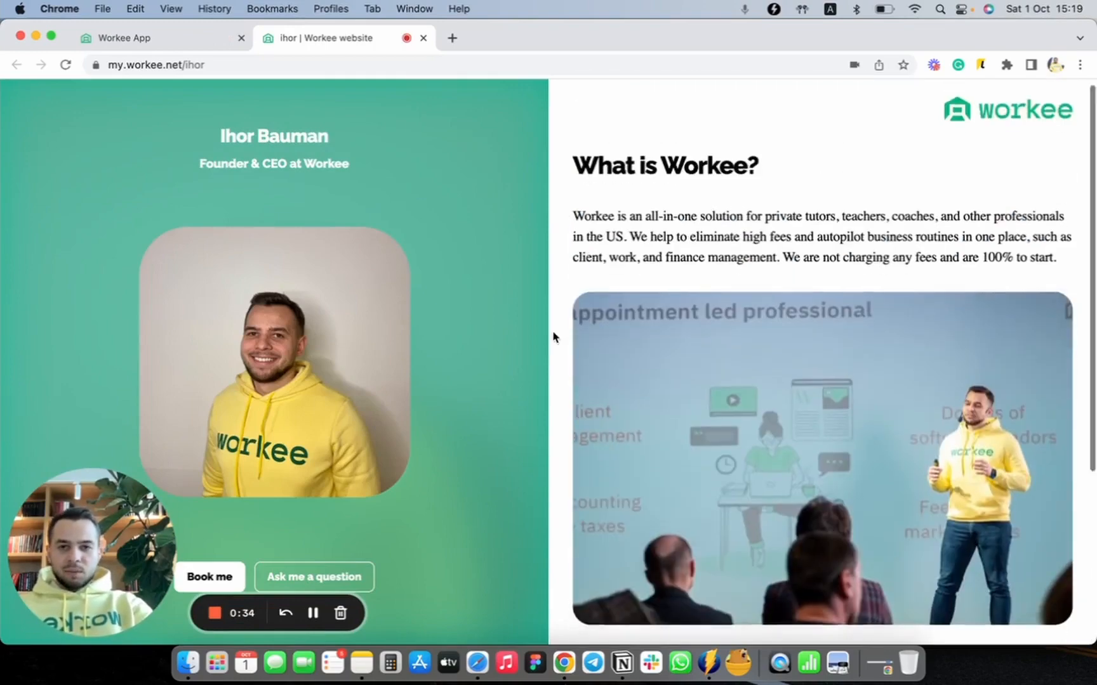
scroll(553, 335, down, 5)
scroll(553, 335, up, 5)
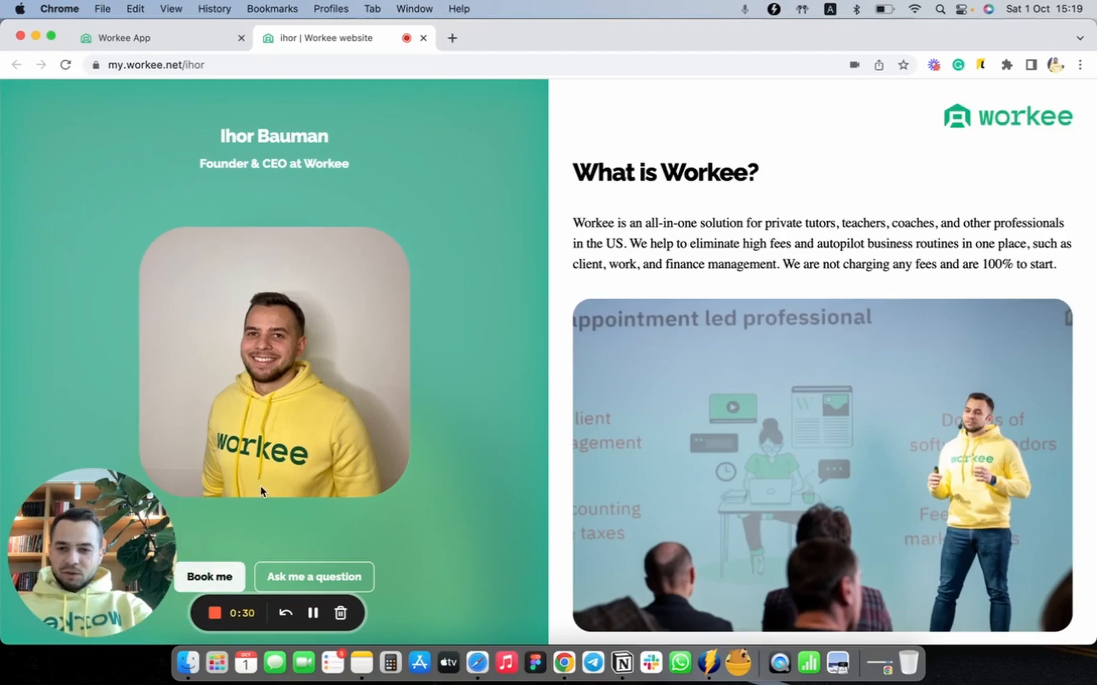
click(222, 589)
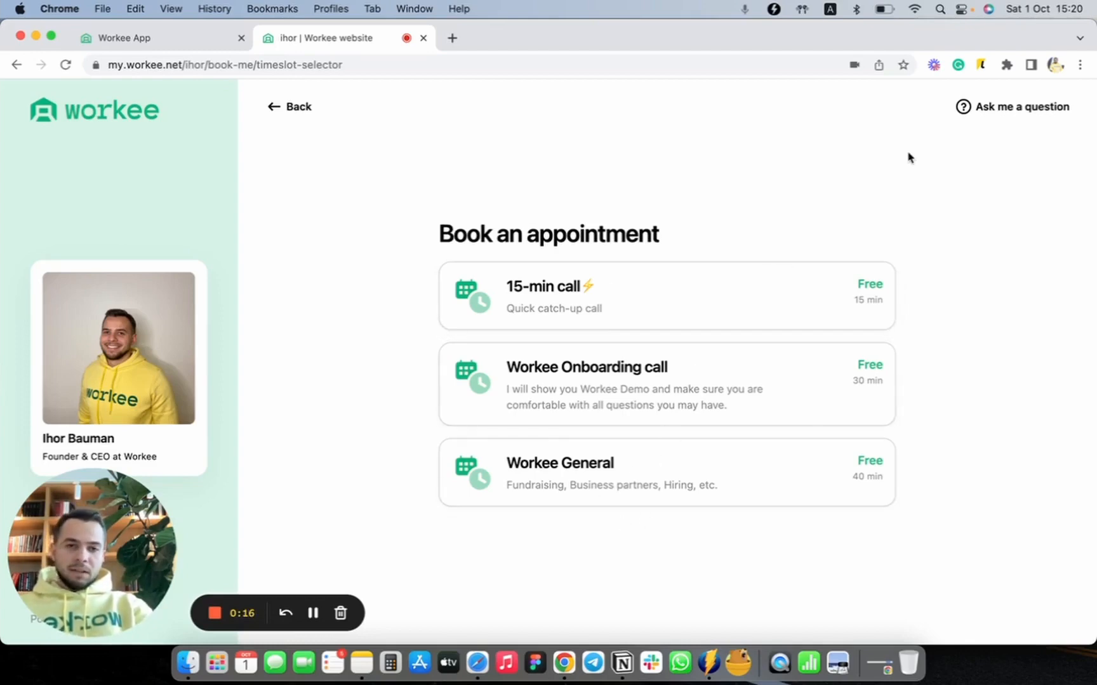
click(631, 318)
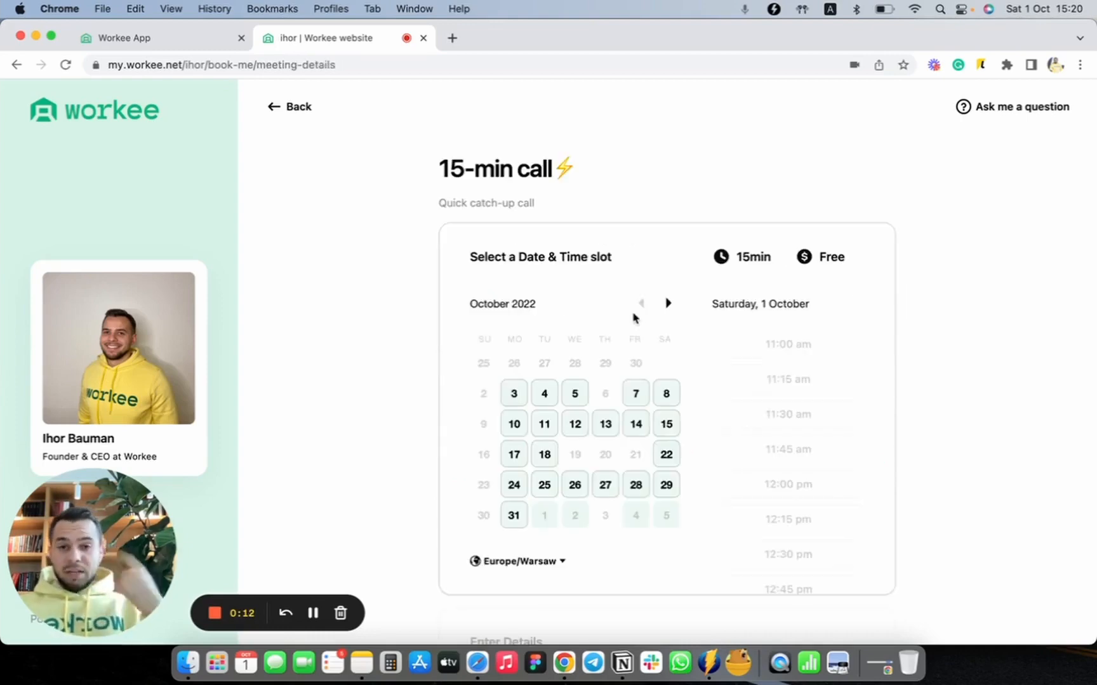
Step: Examine the bookable times for Tuesday, 11 October from the earliest to the latest slot
click(544, 424)
scroll(813, 431, down, 5)
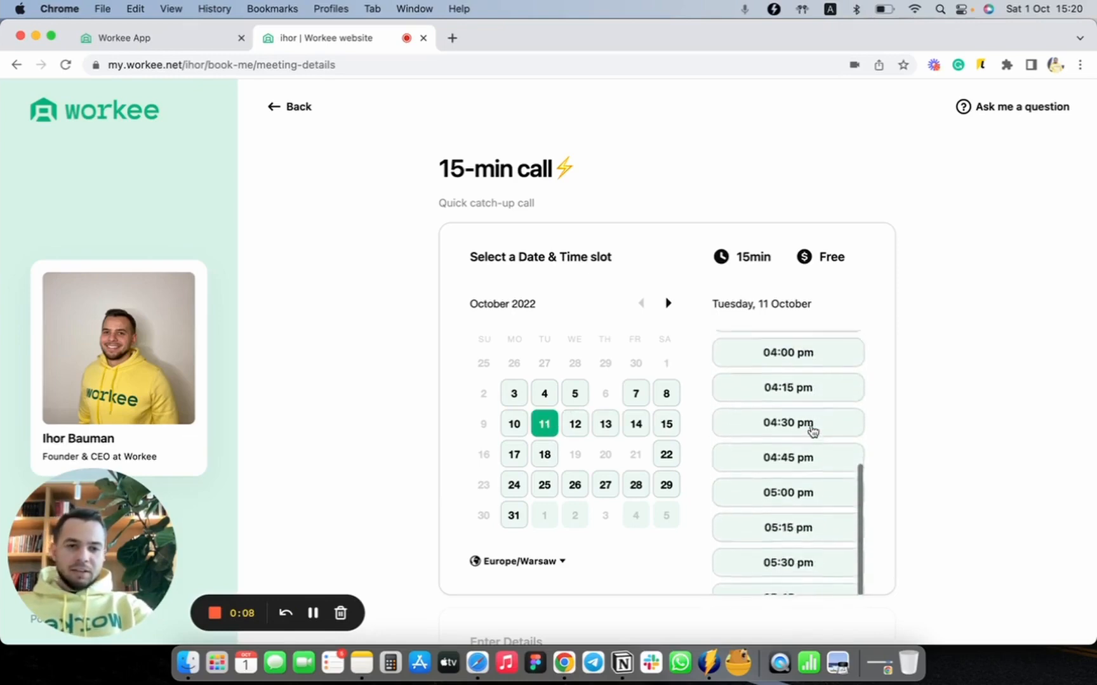
scroll(813, 431, up, 5)
scroll(813, 432, up, 1)
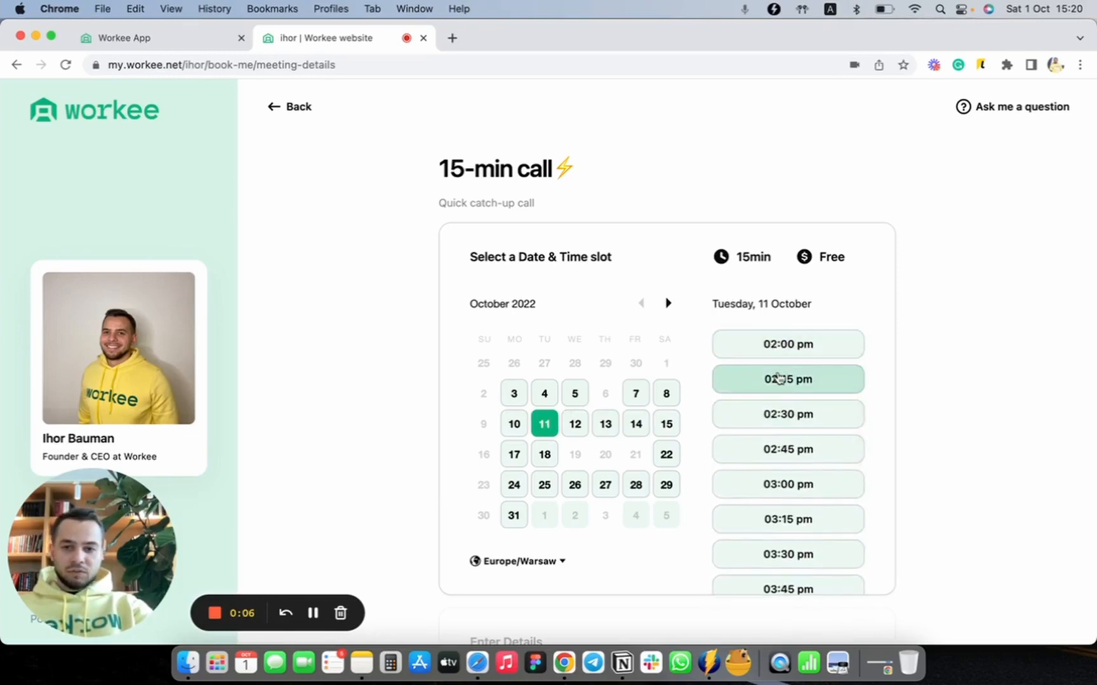
scroll(778, 380, down, 5)
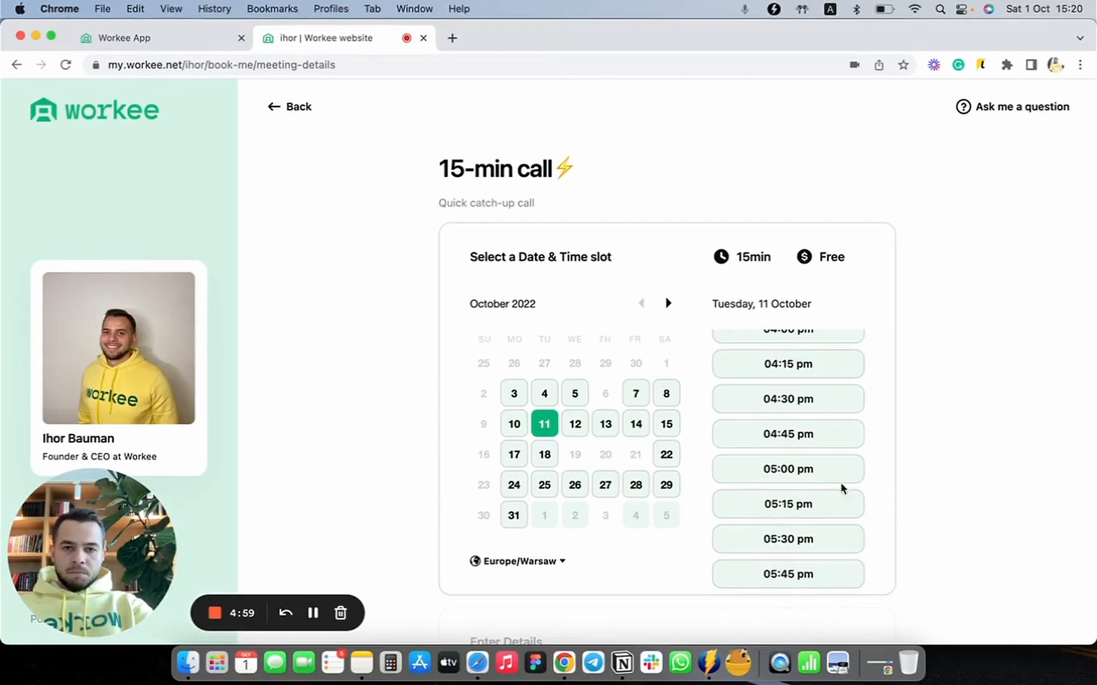
scroll(835, 488, down, 2)
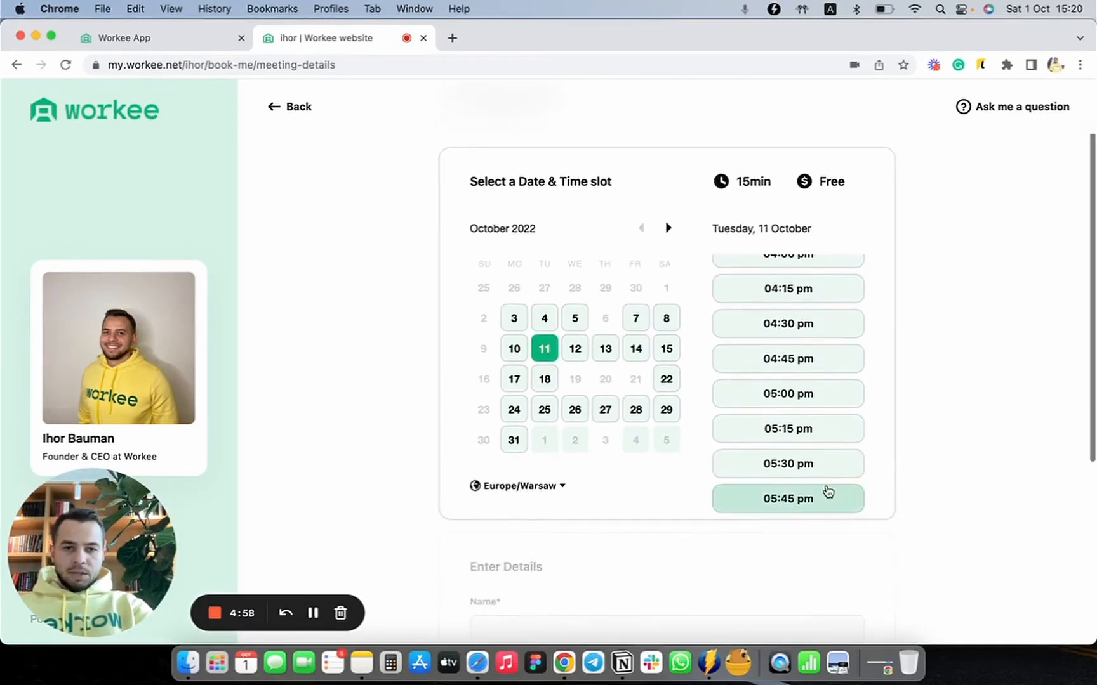
scroll(827, 490, up, 2)
scroll(828, 492, up, 2)
scroll(954, 406, up, 2)
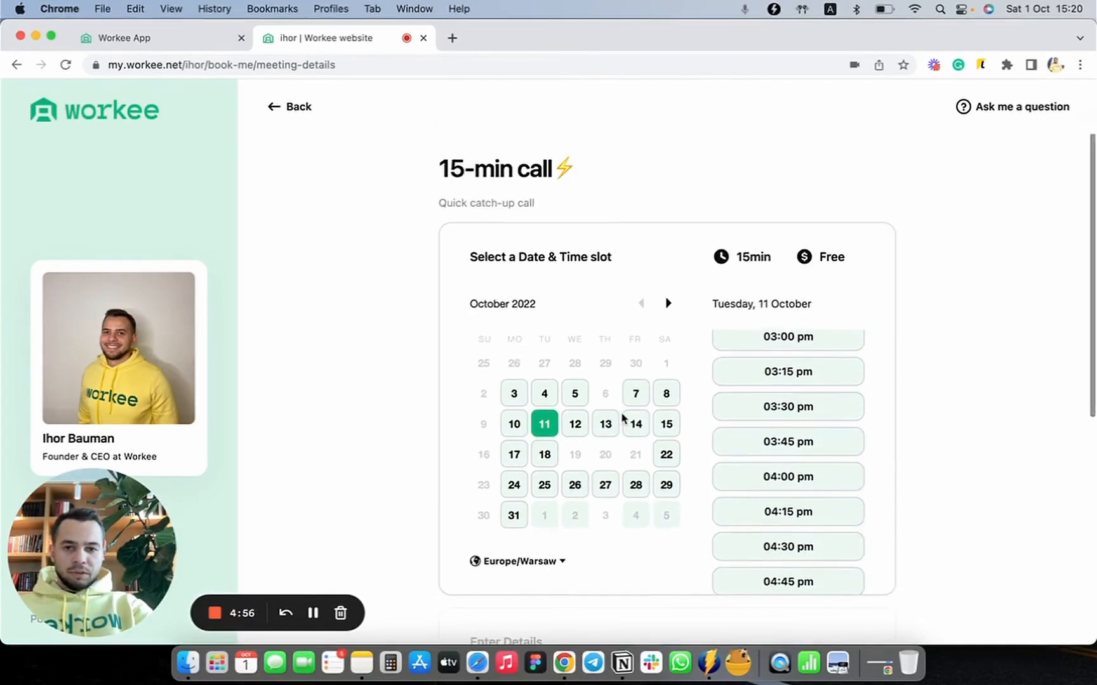
scroll(719, 416, up, 4)
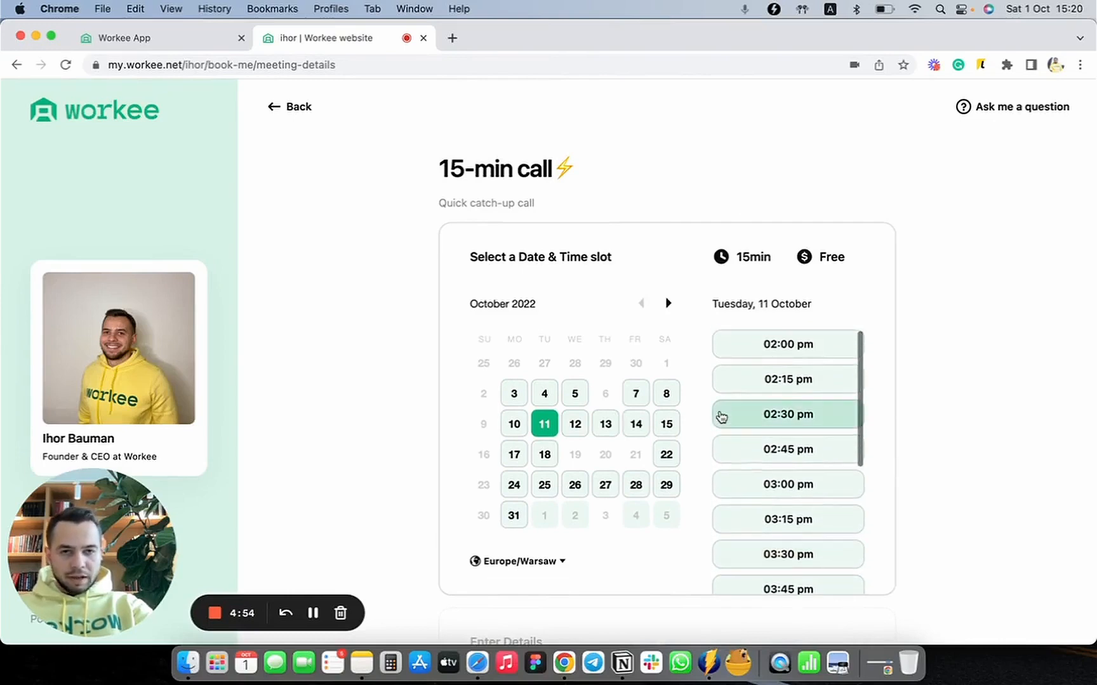
Step: Check which times can be booked on Wednesday, 12 October through to the evening slots
click(570, 436)
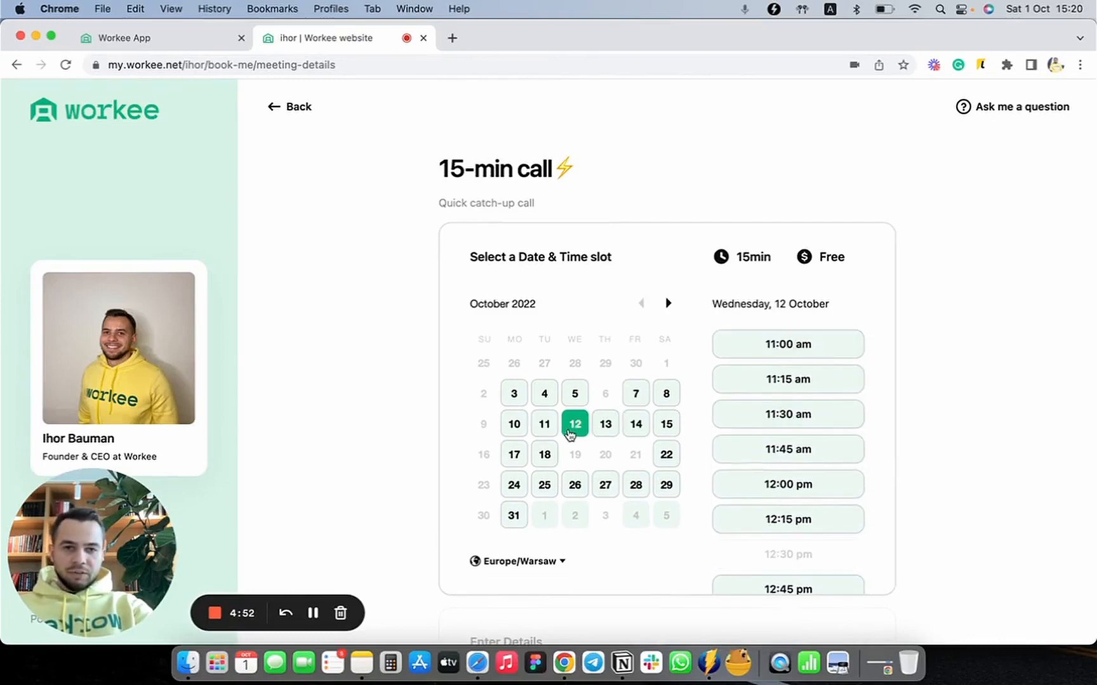
scroll(840, 443, down, 3)
scroll(839, 442, up, 3)
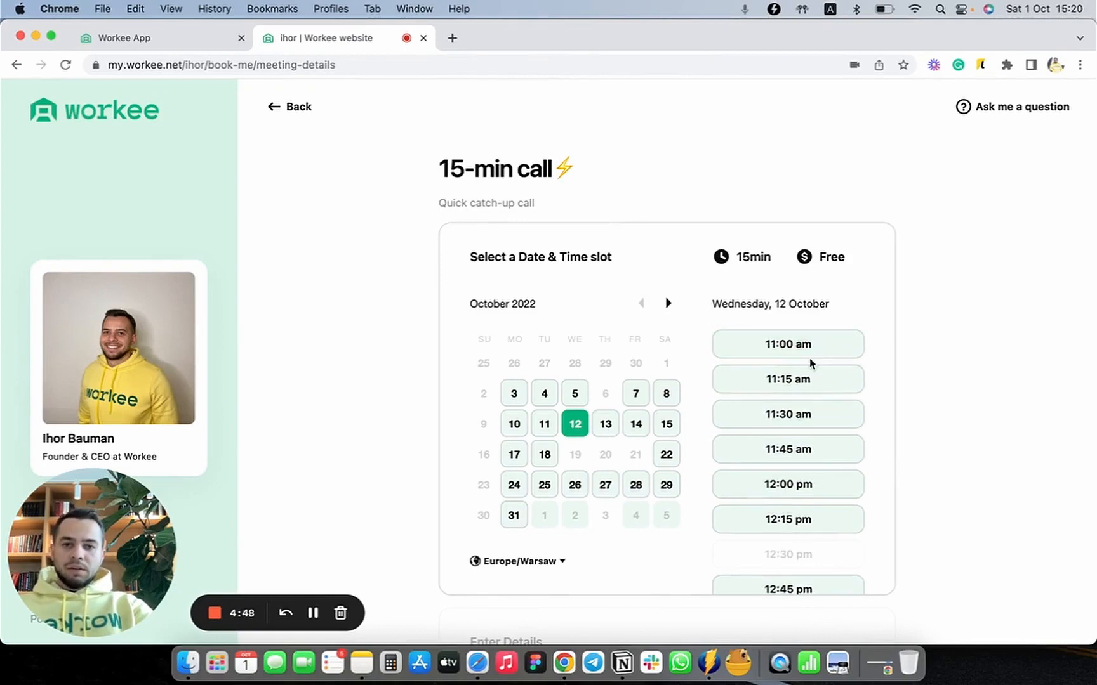
scroll(787, 485, down, 1)
scroll(787, 484, up, 1)
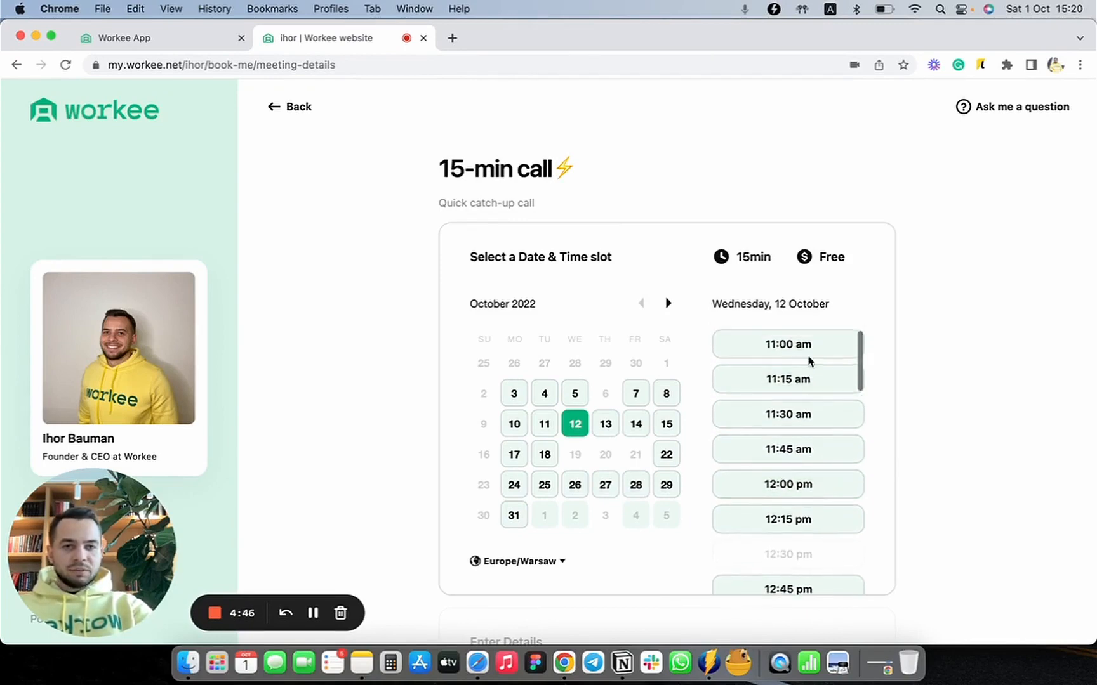
scroll(795, 470, down, 15)
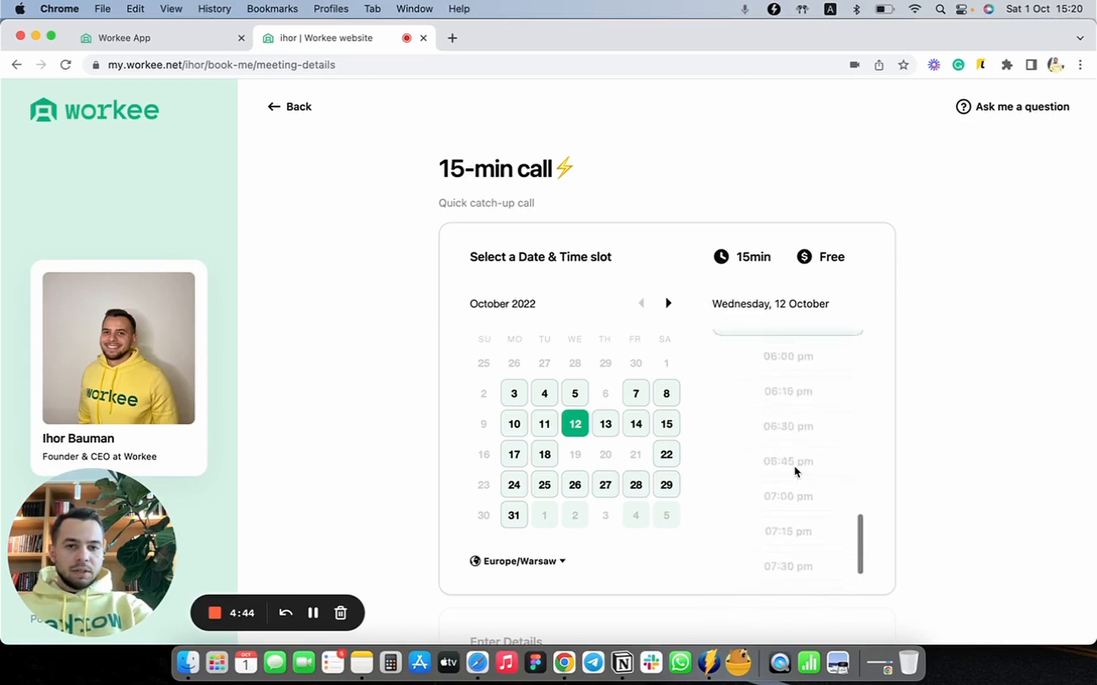
scroll(797, 468, down, 5)
scroll(808, 518, down, 2)
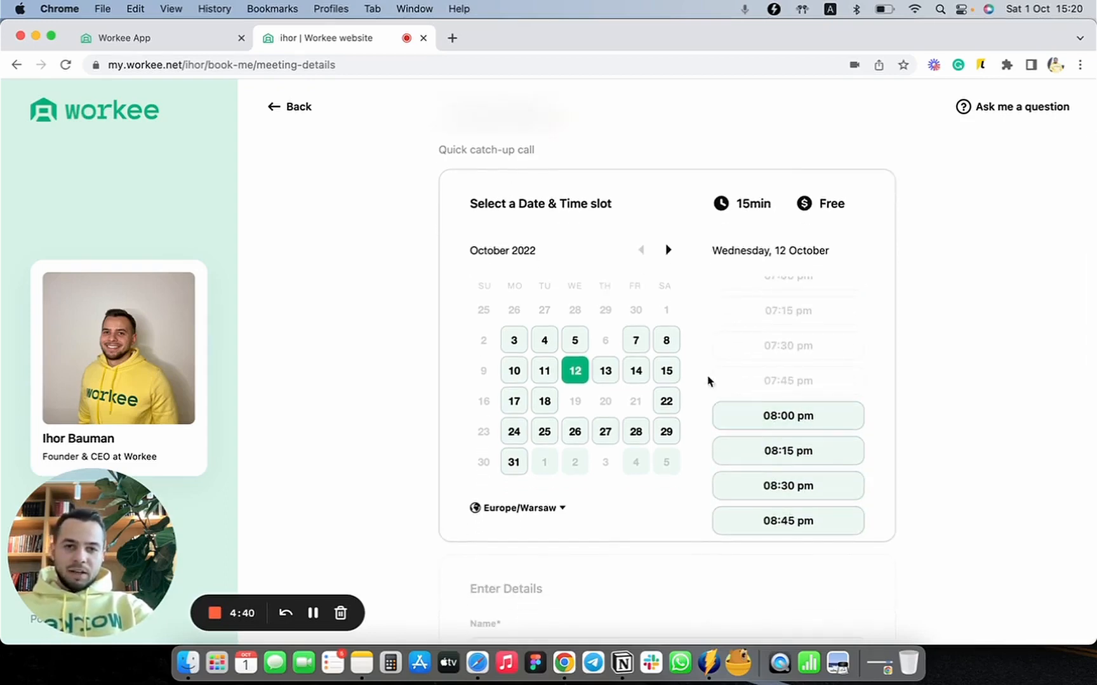
Step: Look through the time slots offered on Saturday, 15 October
click(666, 370)
scroll(788, 396, up, 3)
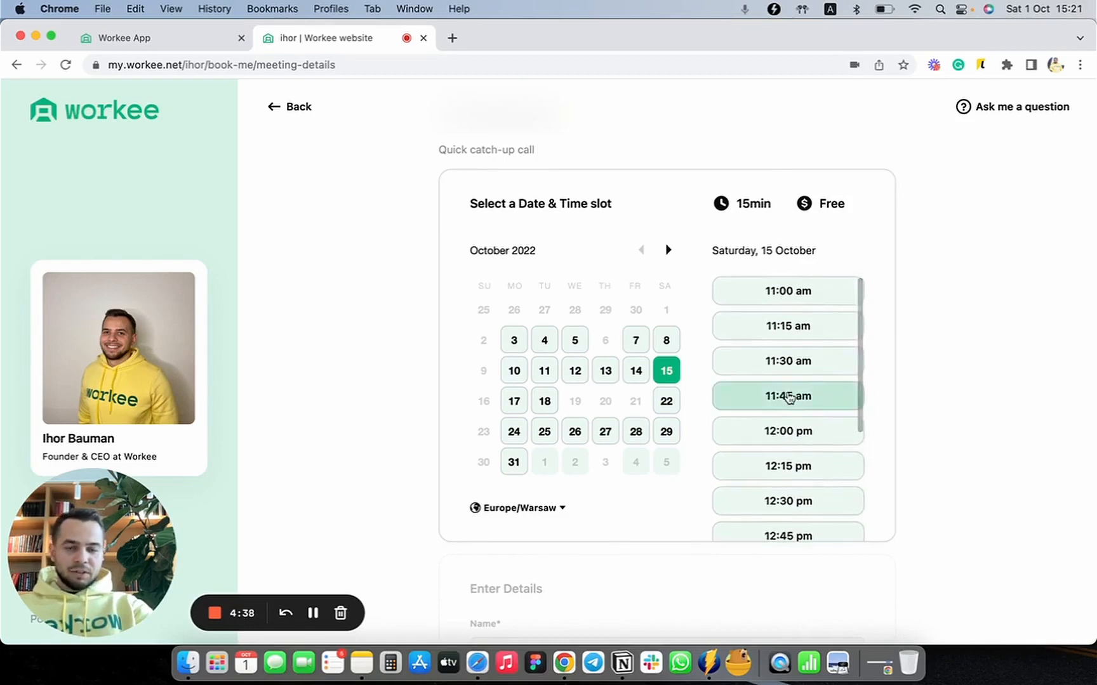
scroll(788, 397, down, 5)
scroll(788, 397, up, 5)
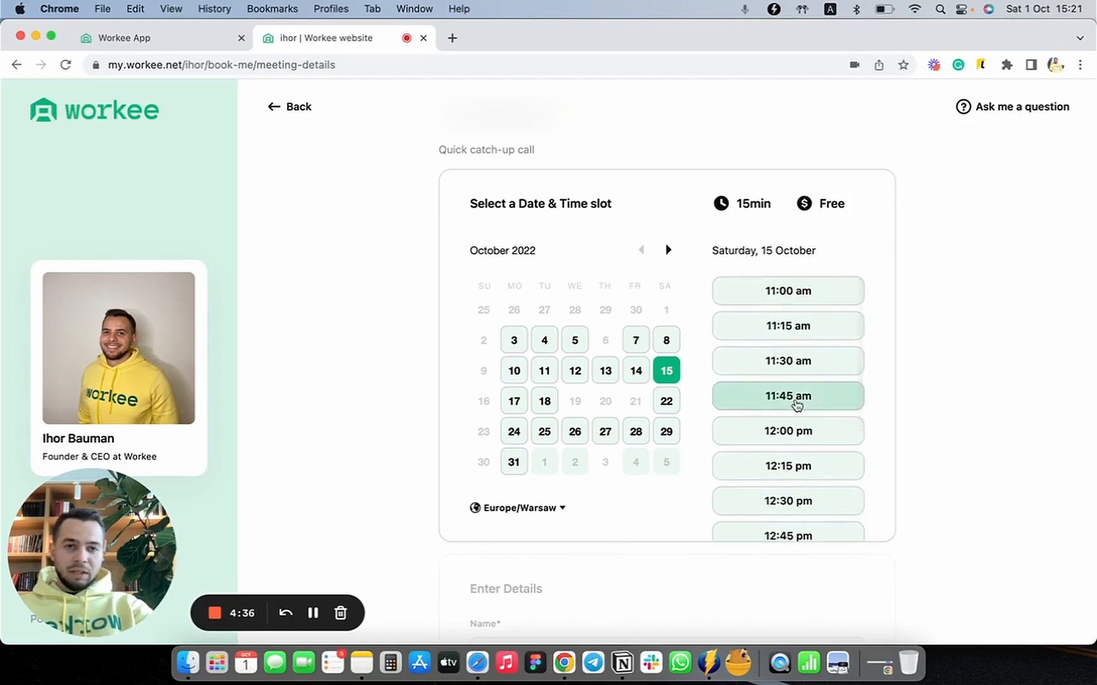
scroll(795, 408, down, 5)
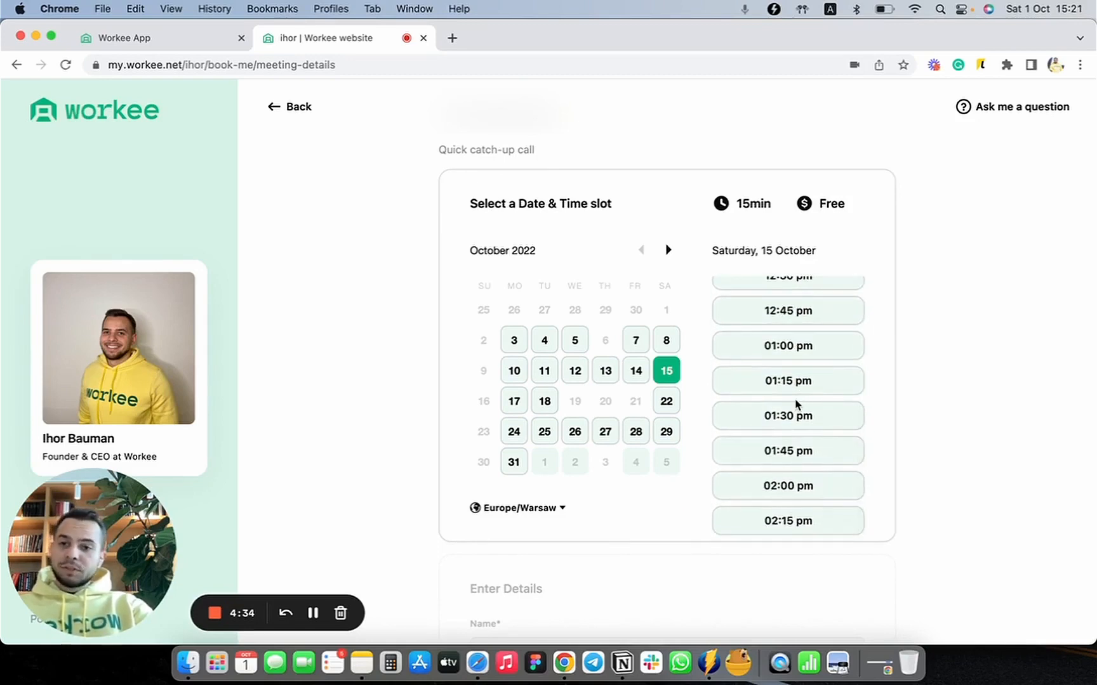
scroll(796, 404, up, 5)
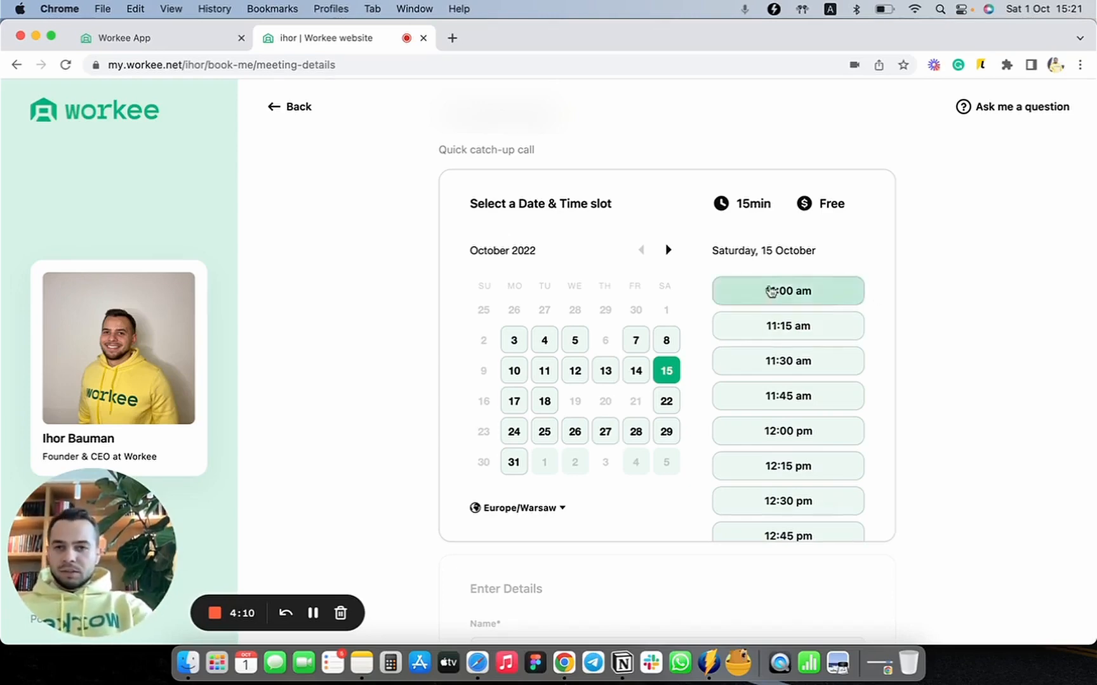
scroll(622, 375, down, 5)
scroll(621, 375, up, 6)
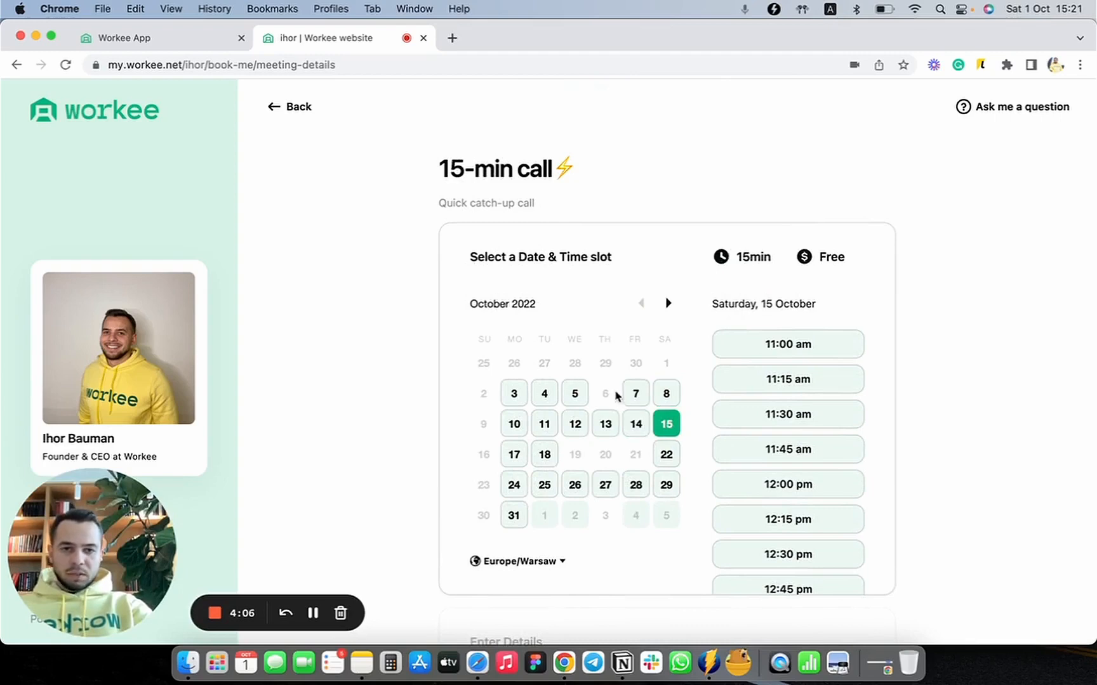
Step: Choose Saturday, 8 October at 11:00 am for the 15-min call
click(673, 398)
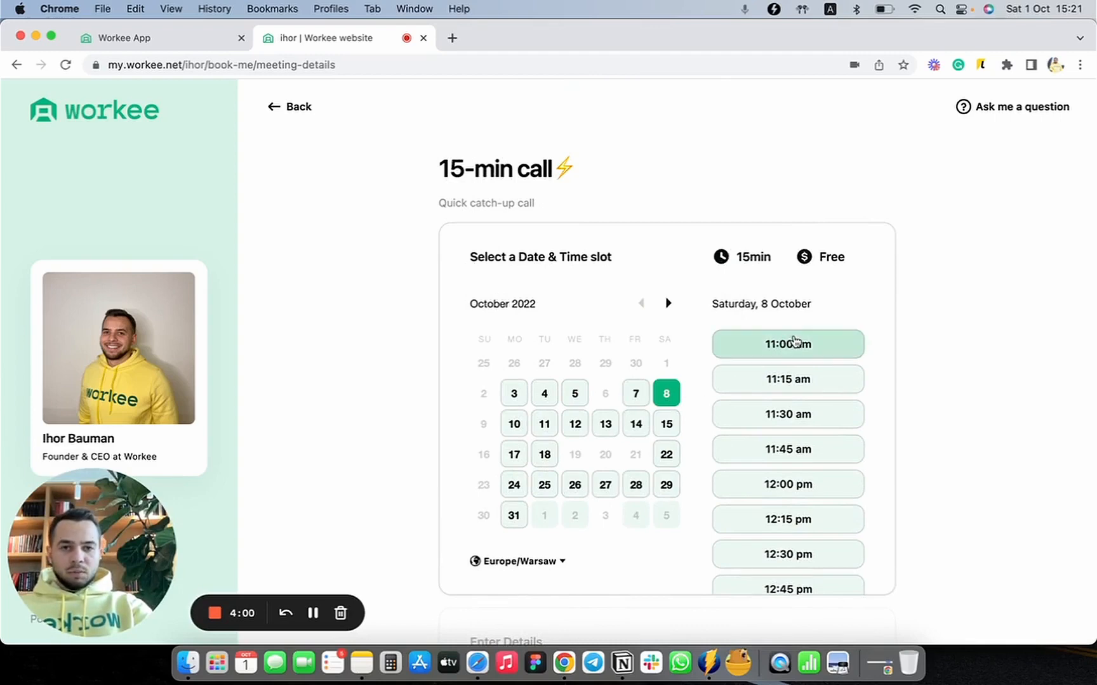
click(794, 341)
scroll(725, 318, up, 5)
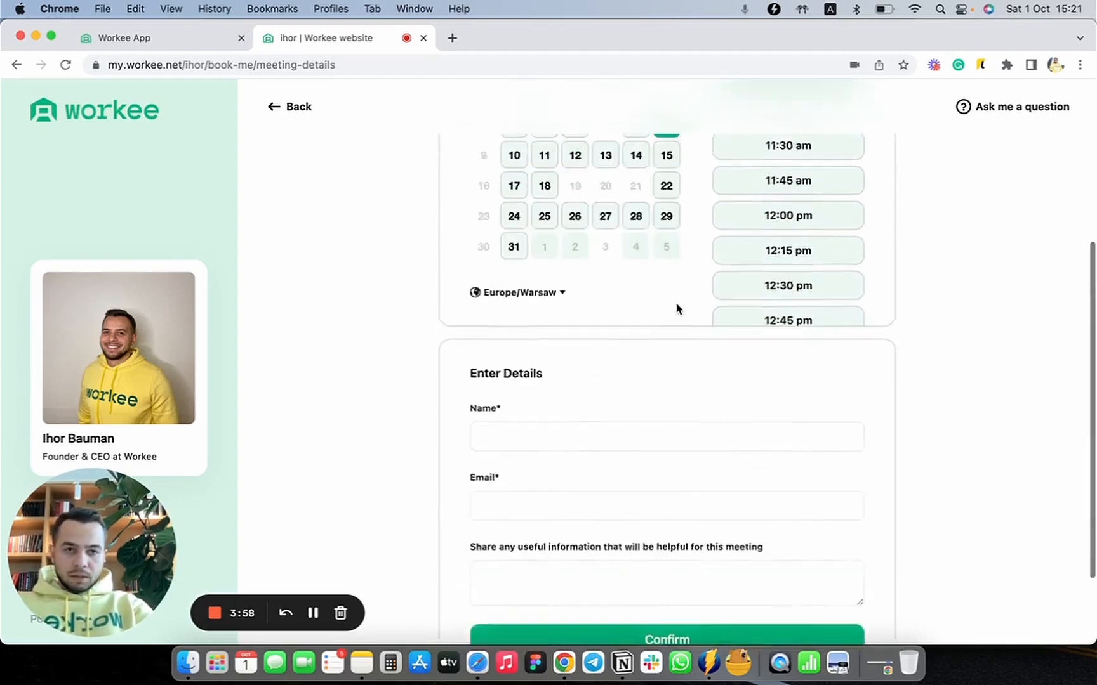
scroll(677, 309, down, 3)
Step: Enter the client's name in the booking details and fill in the email with a saved address
click(570, 323)
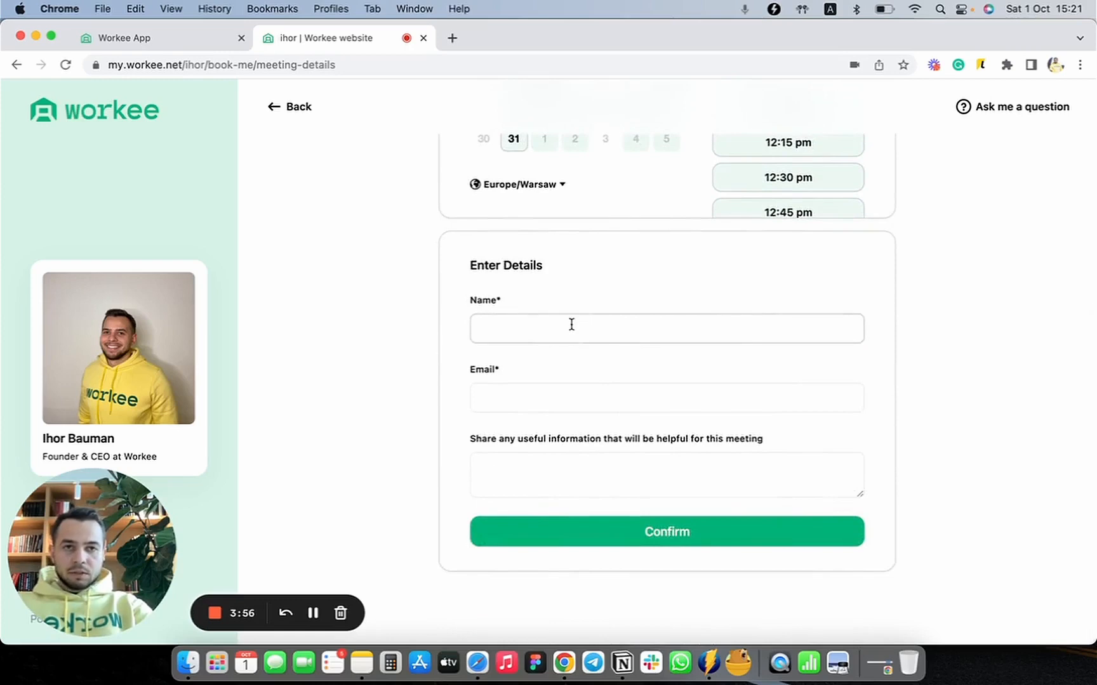
text(Igor Test)
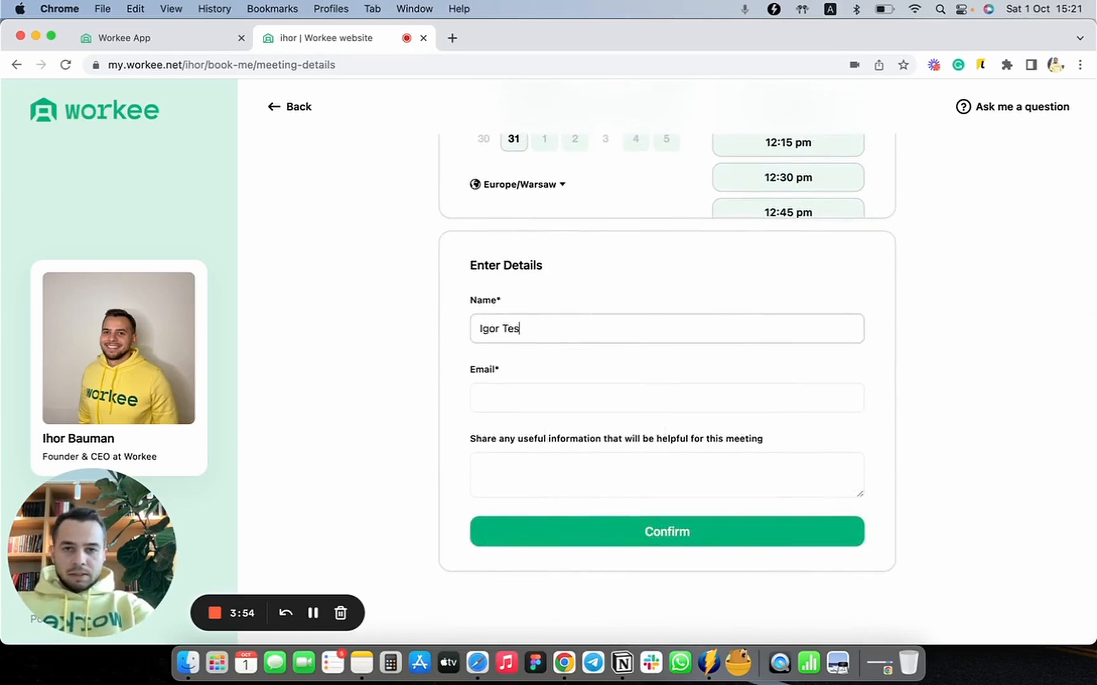
key(Tab)
text(i)
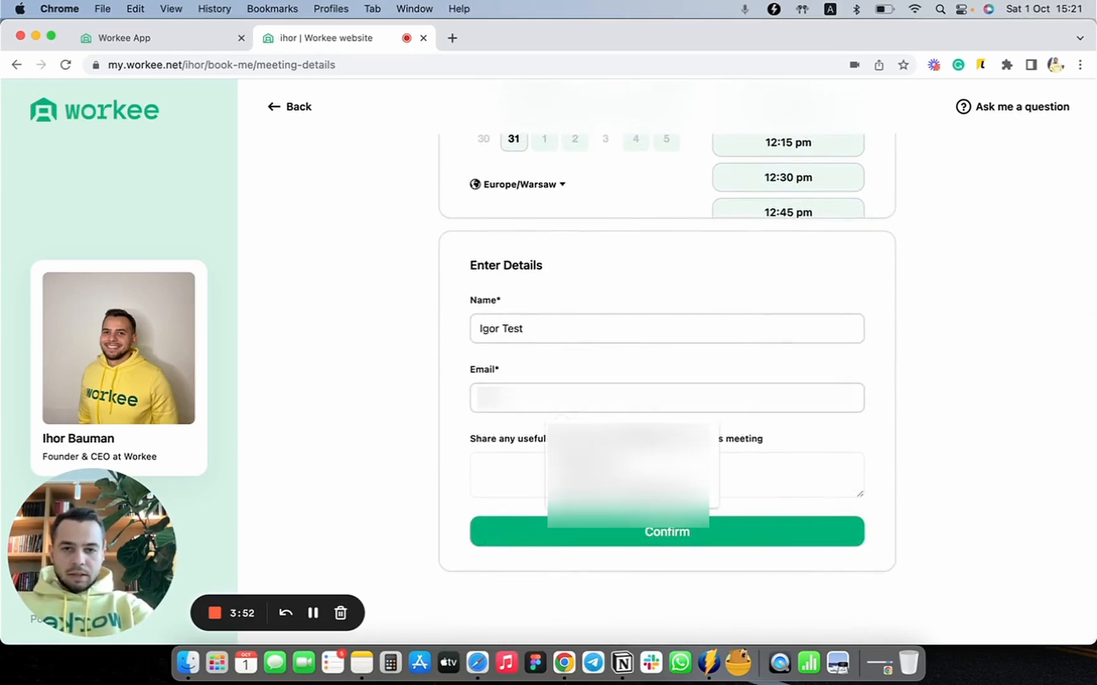
key(BackSpace)
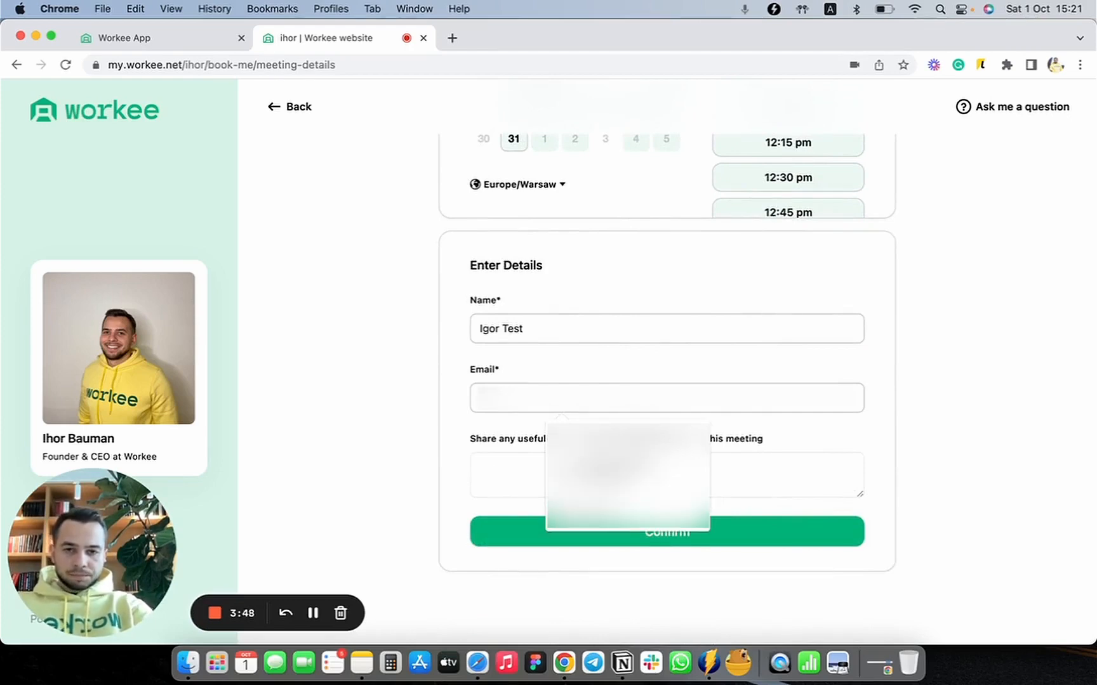
key(Down)
key(Return)
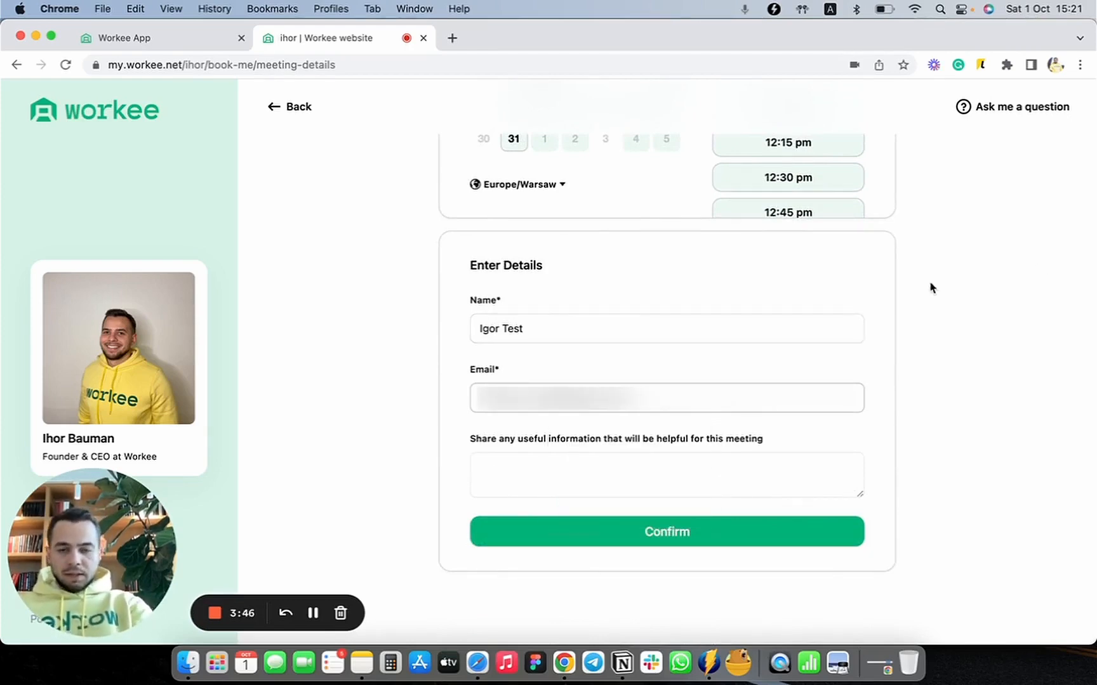
Step: Add the meeting information "Some comment here for a test booking"
click(707, 486)
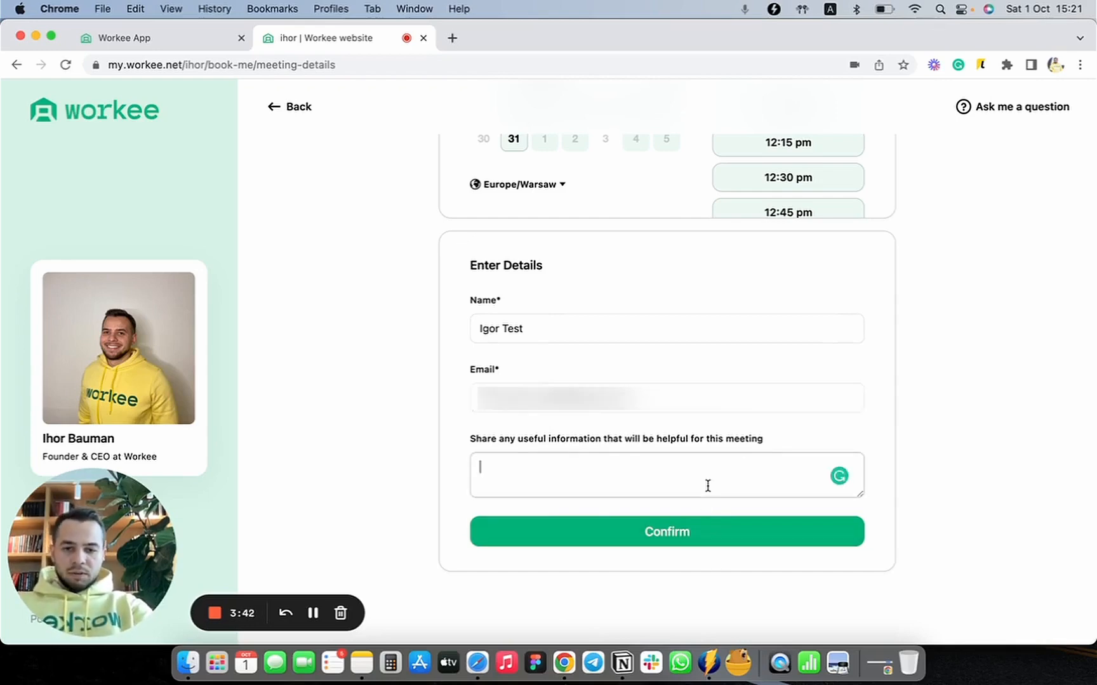
text(Some con)
key(BackSpace)
key(BackSpace)
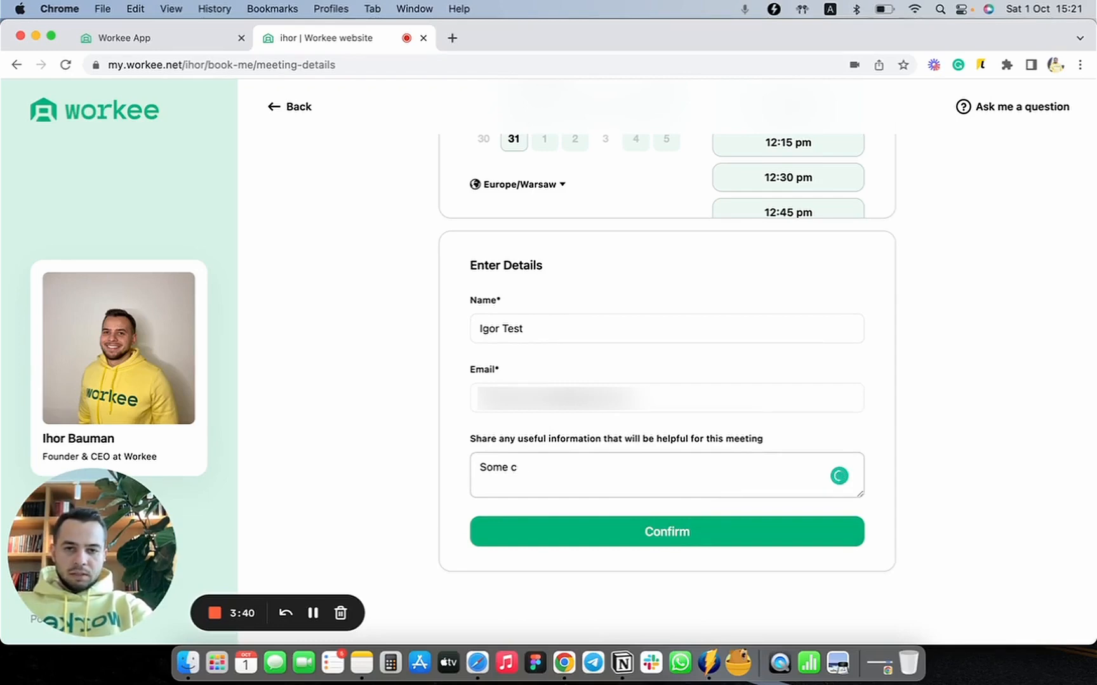
text(omment here for)
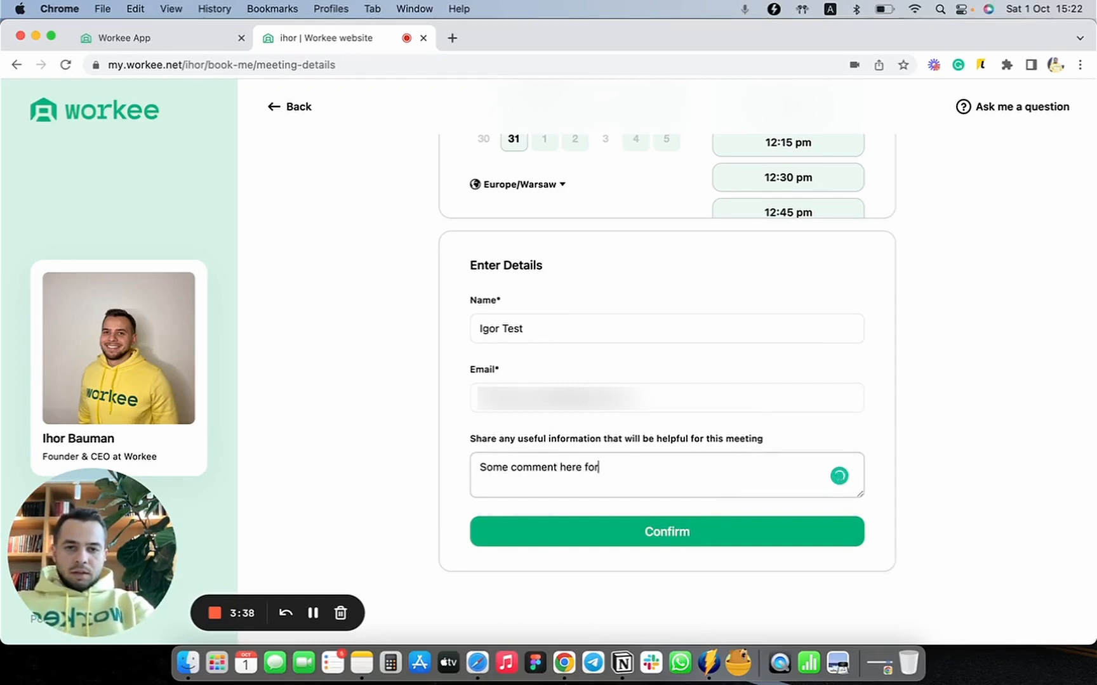
text( a testi)
key(BackSpace)
key(BackSpace)
key(BackSpace)
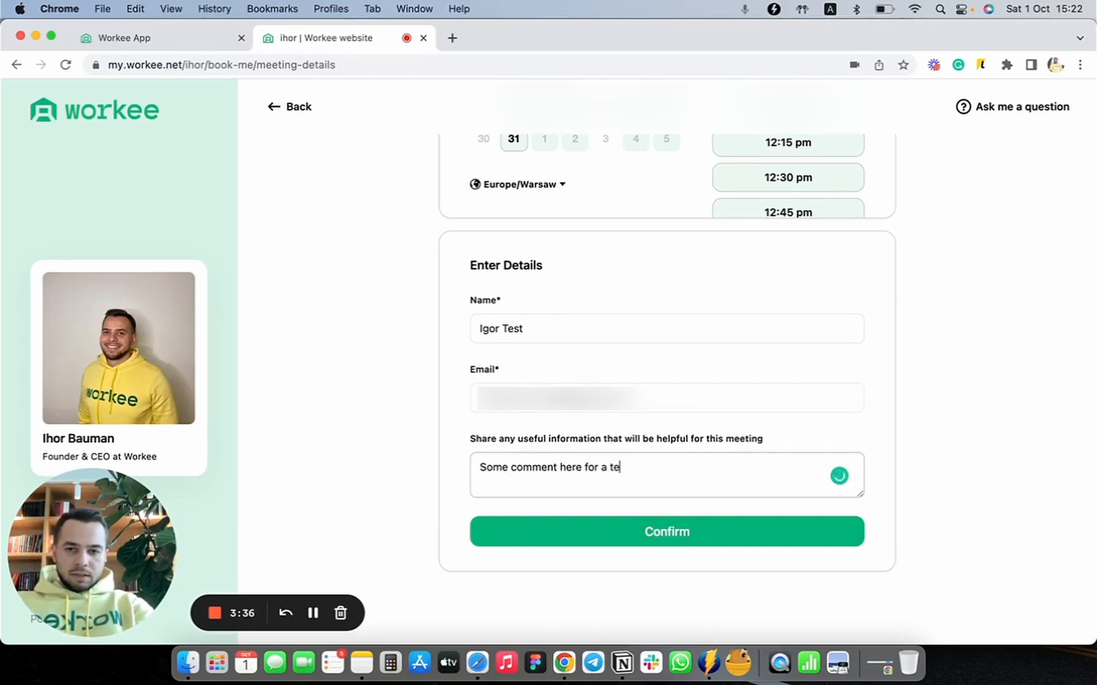
text(st oo)
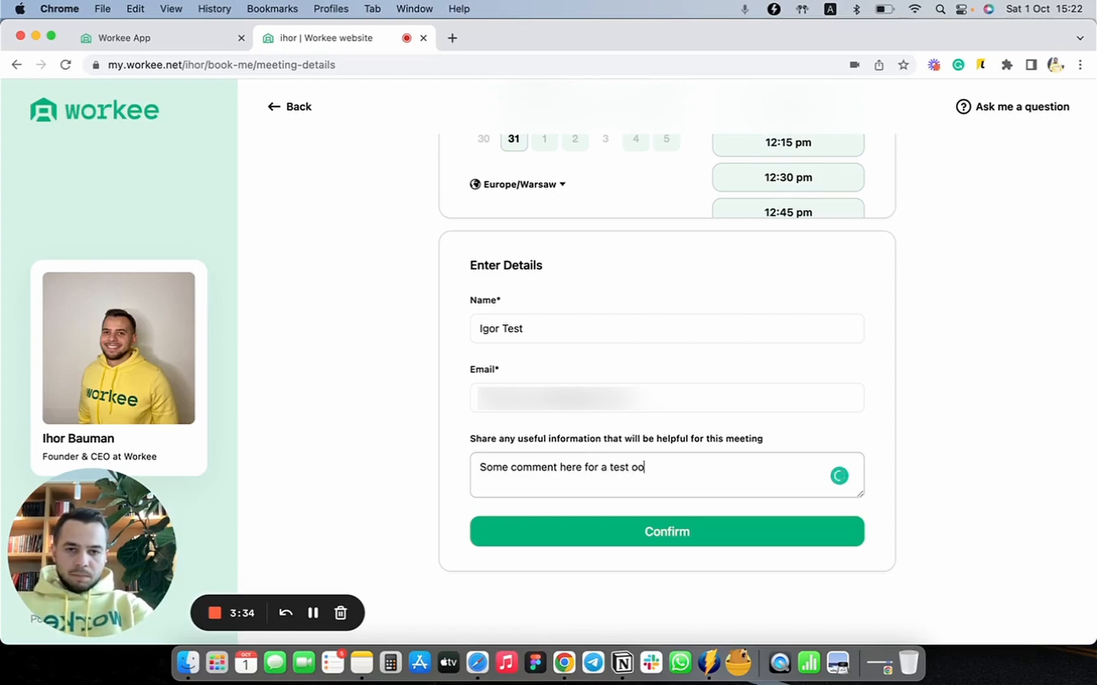
key(BackSpace)
key(BackSpace)
text(booking)
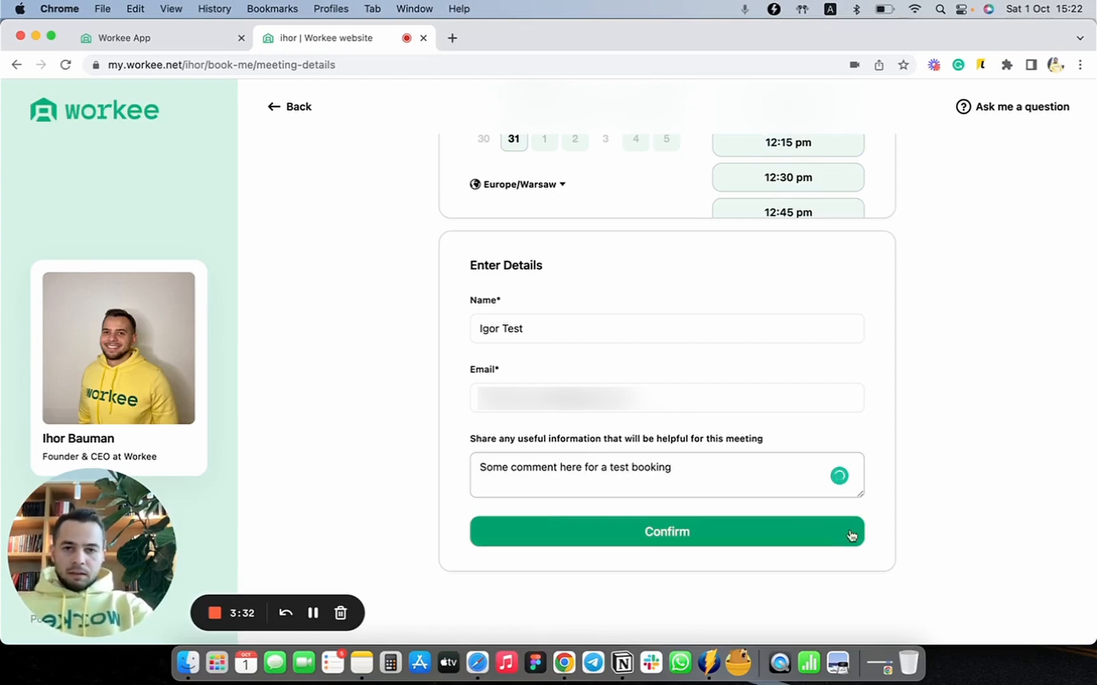
Step: Confirm the test booking and return to the booking settings in the Workee App
click(759, 544)
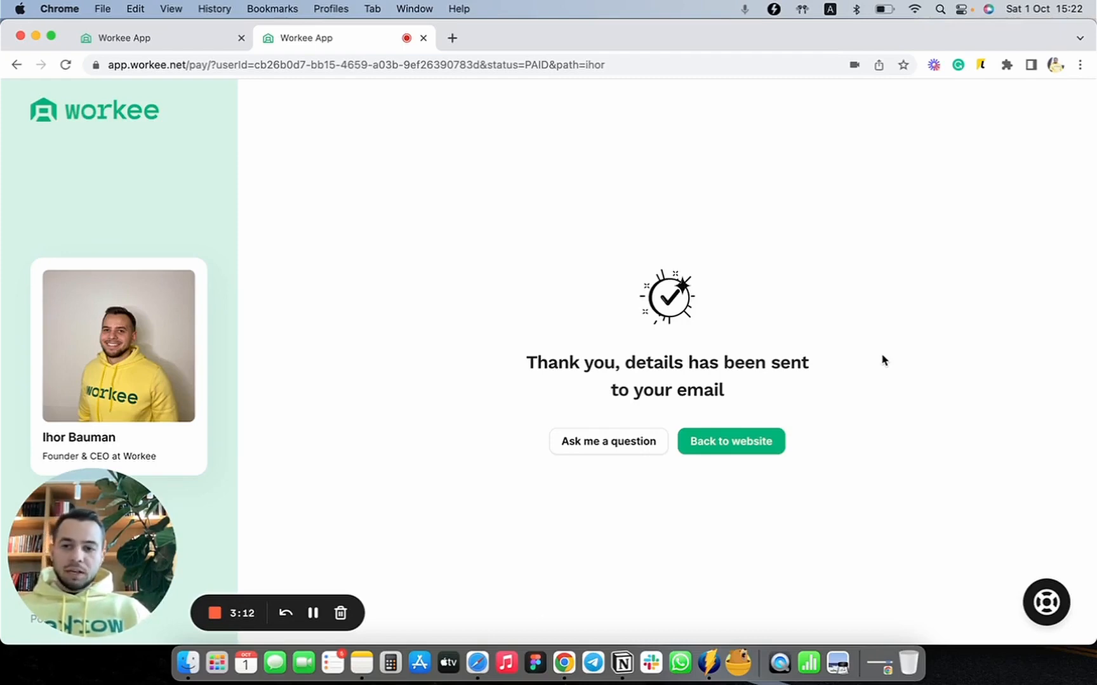
click(171, 37)
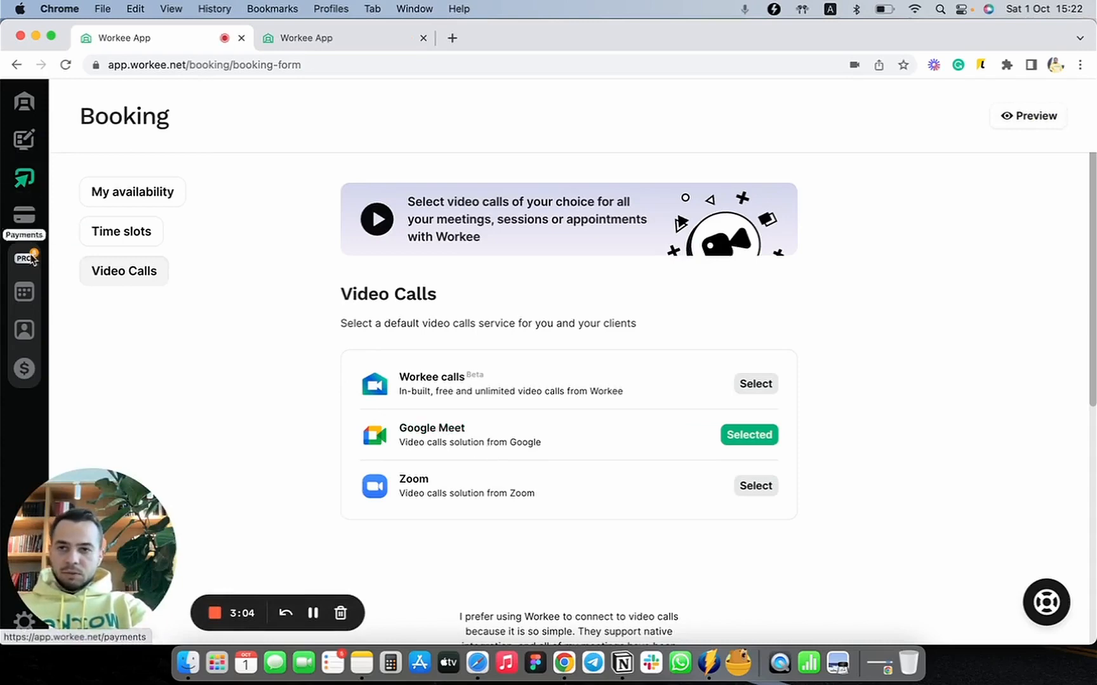
Step: Find the test booking for October 8, 2022 at 11:00 am in the meetings list and open its details
click(29, 285)
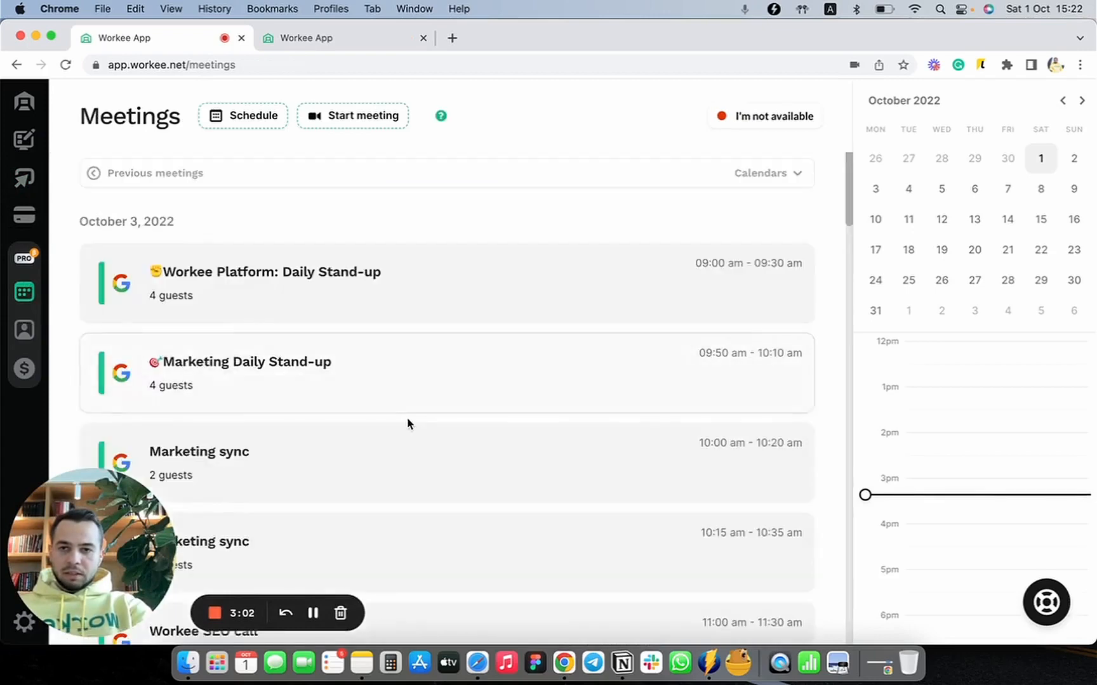
scroll(407, 424, down, 5)
scroll(409, 424, down, 8)
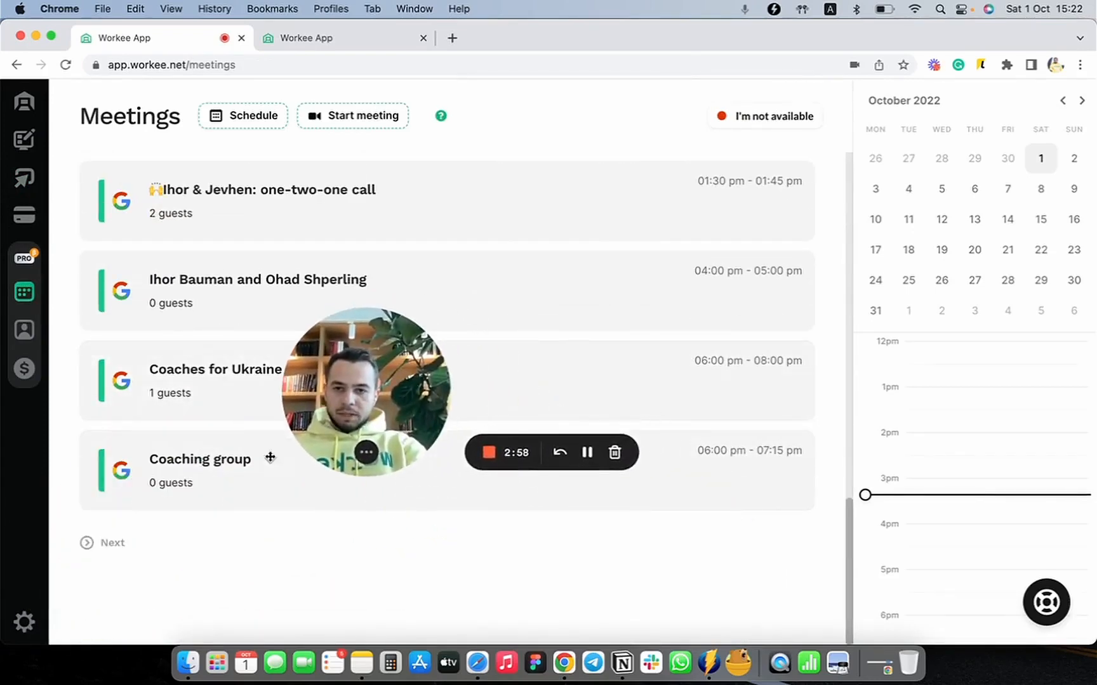
click(103, 544)
scroll(164, 506, down, 8)
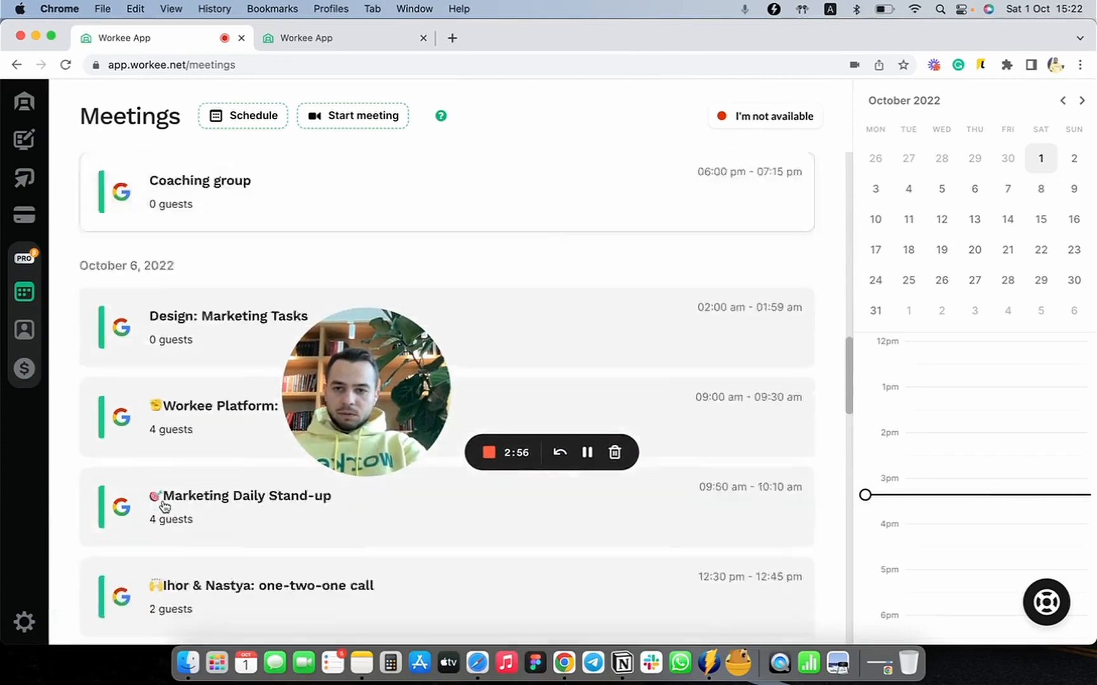
scroll(164, 505, down, 15)
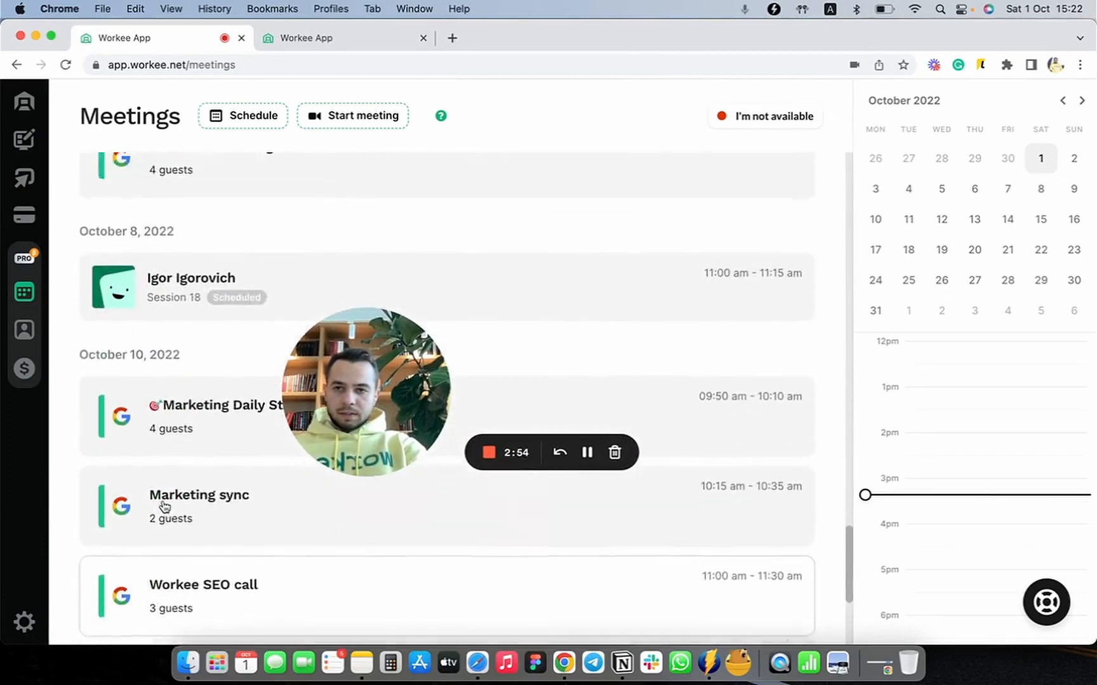
click(160, 321)
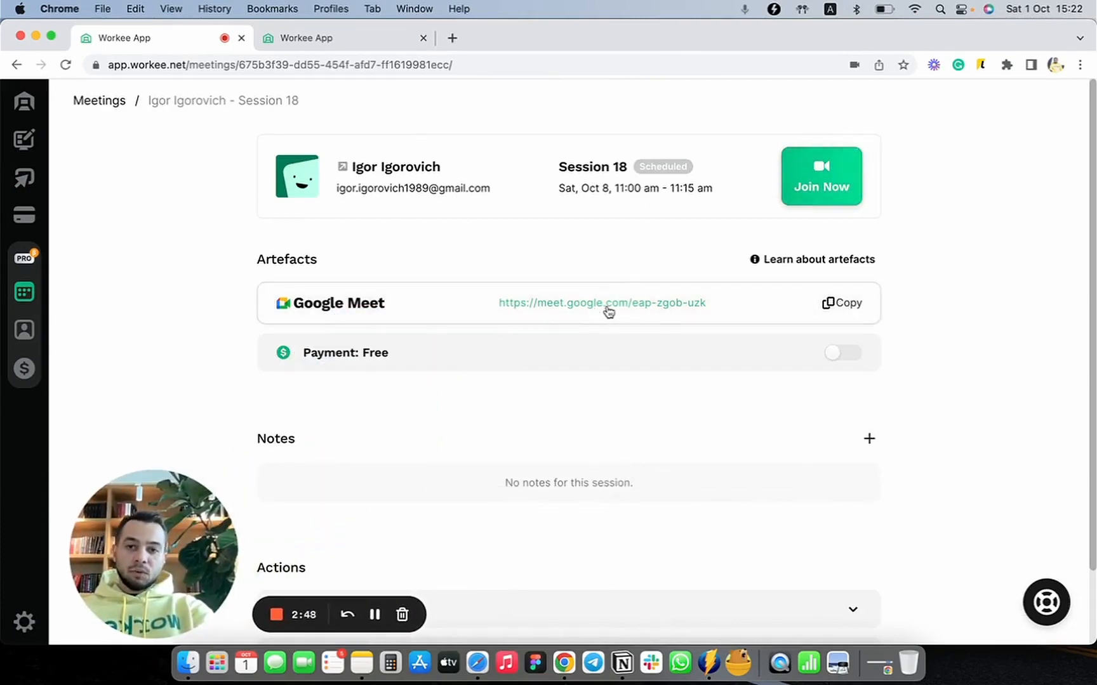
Step: Copy the session's Google Meet link and expand the Reschedule meeting and Cancel meeting actions for review
click(852, 309)
scroll(789, 257, down, 3)
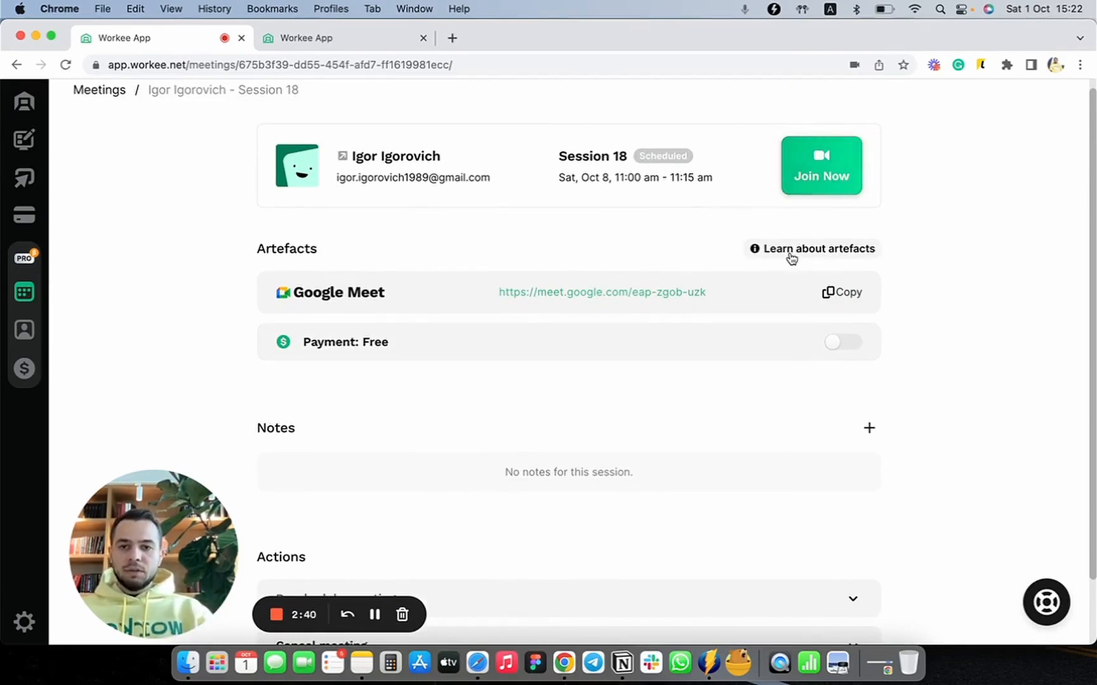
scroll(791, 257, down, 2)
click(416, 532)
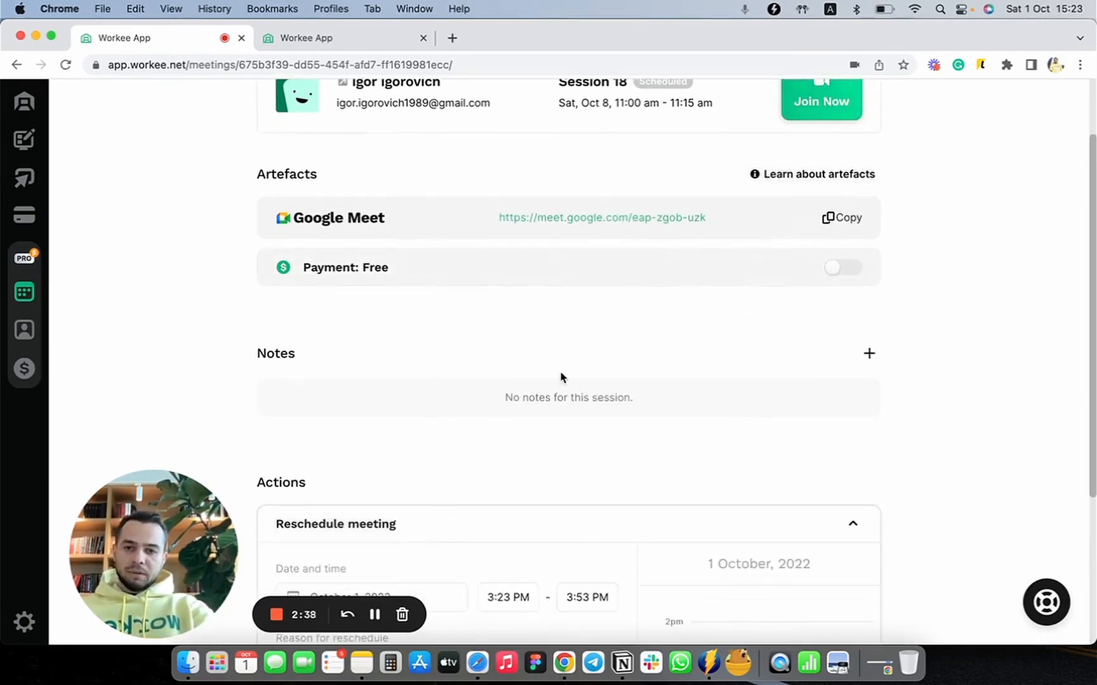
scroll(560, 374, down, 5)
click(527, 573)
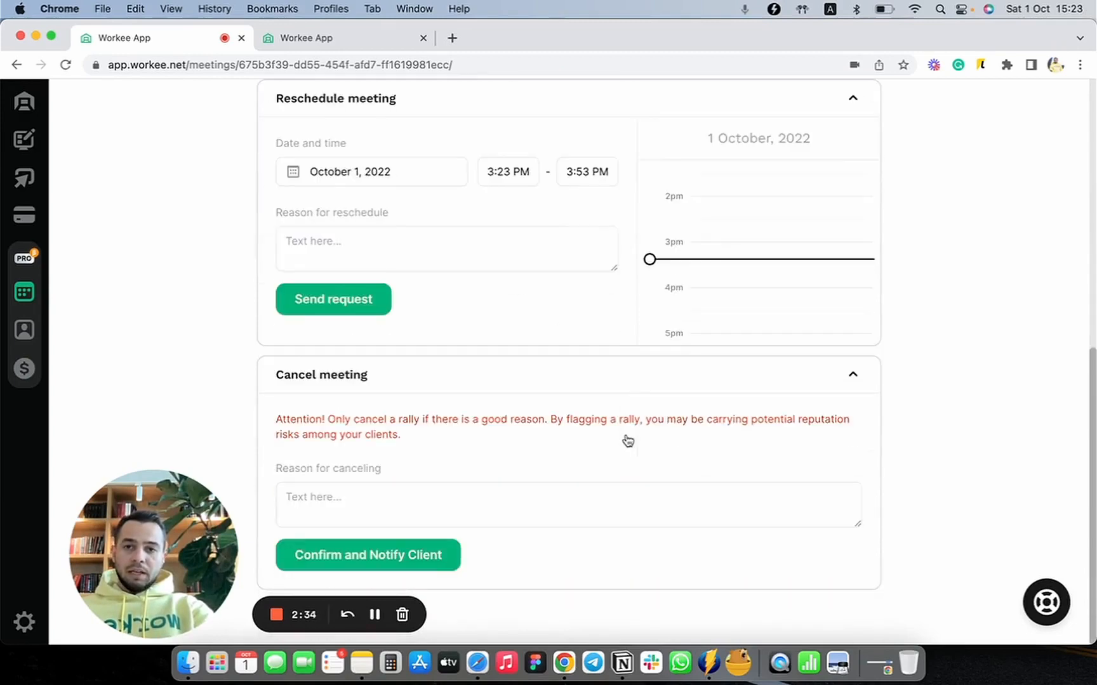
Step: Leave the session details and return to the availability settings of the booking page
scroll(942, 349, up, 10)
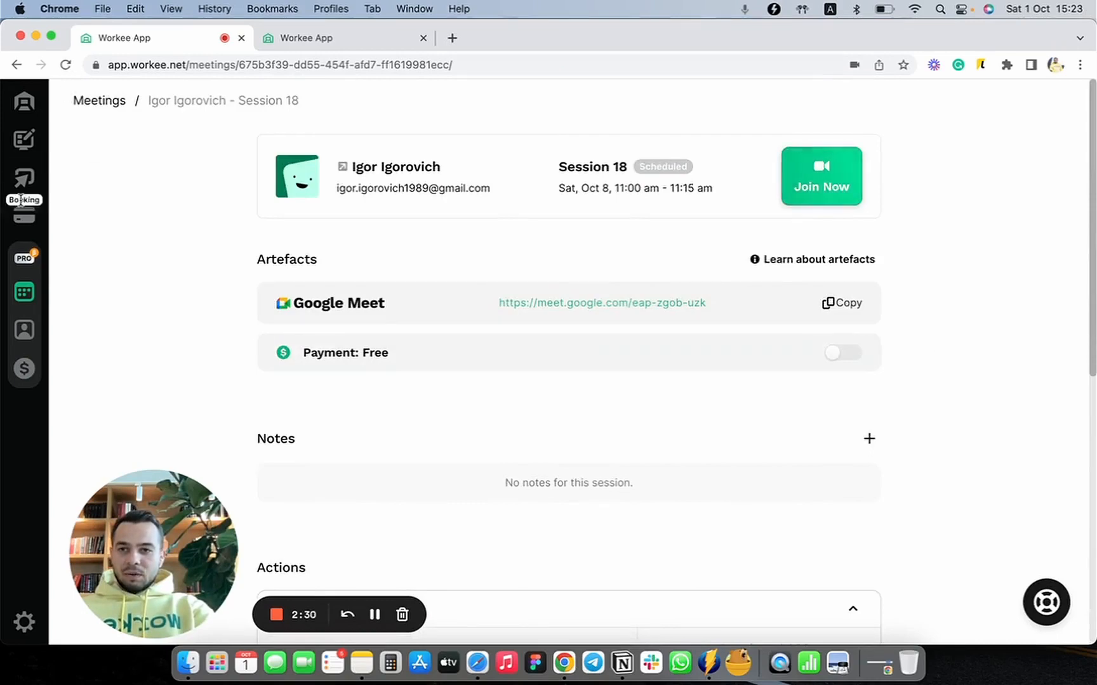
click(24, 178)
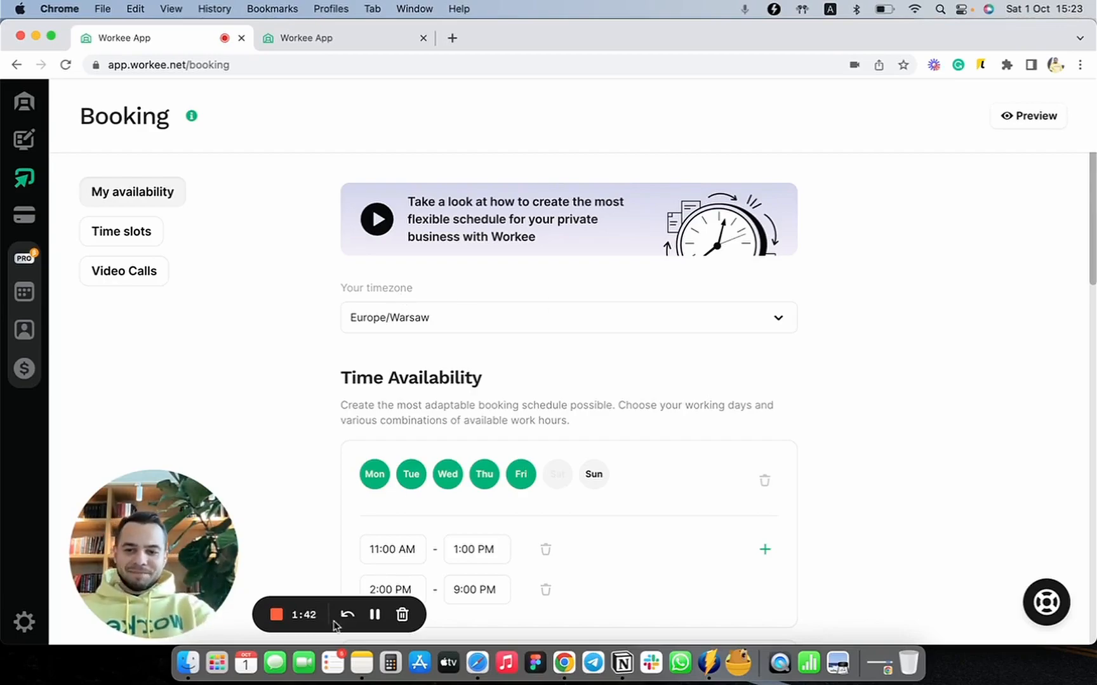
click(286, 617)
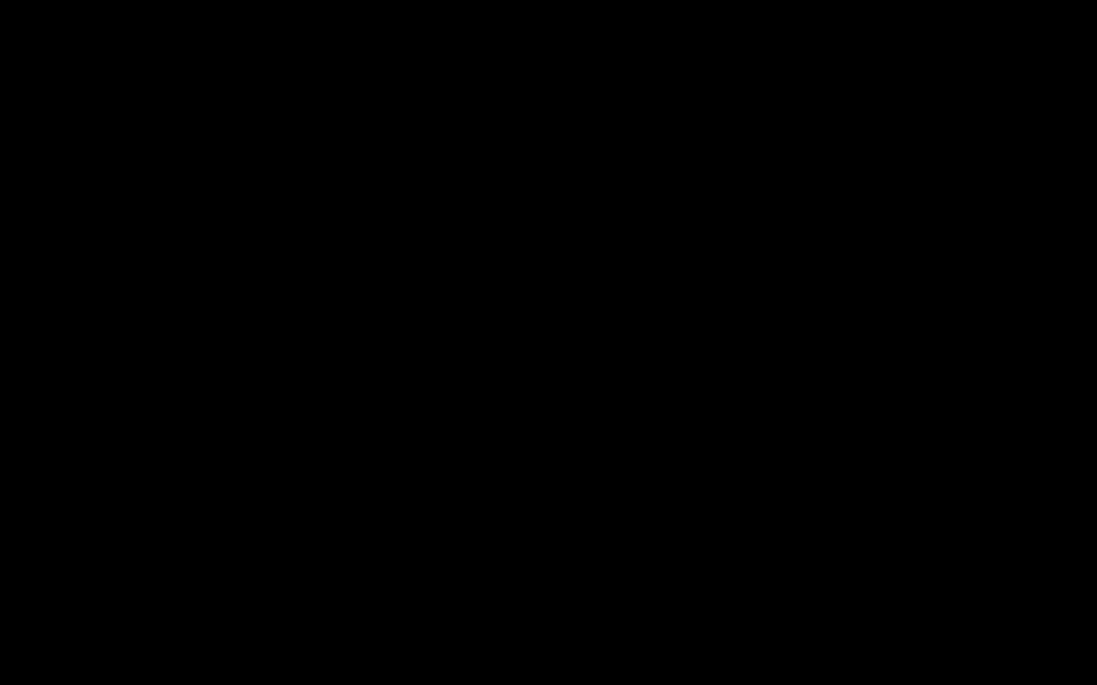